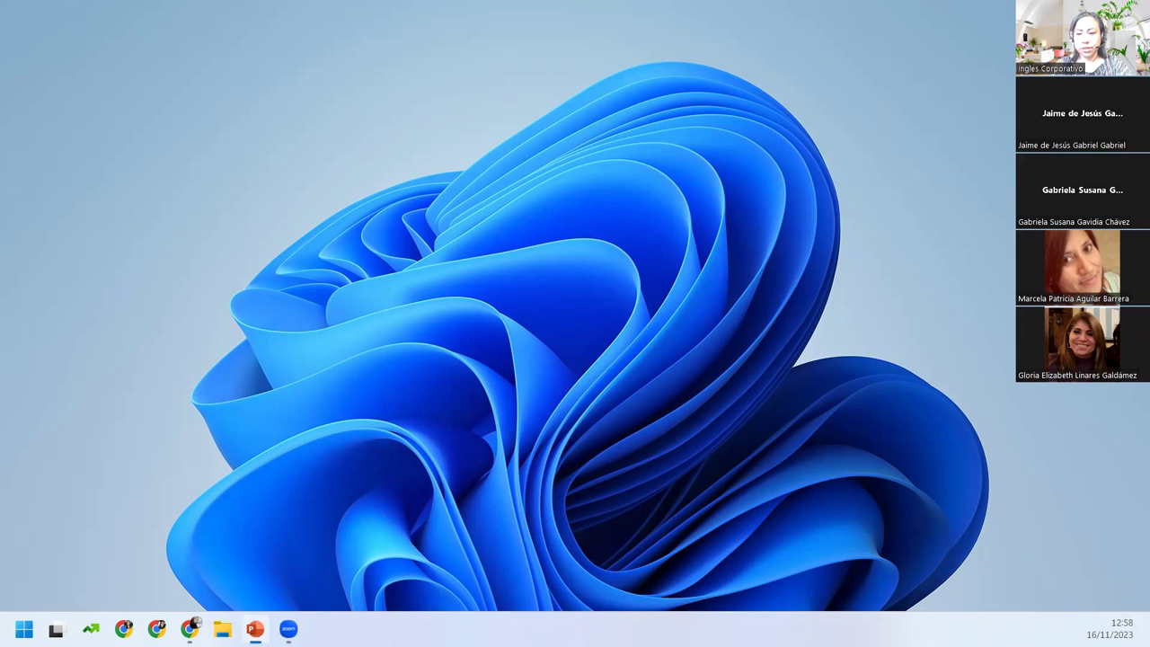
Step: Launch the EXCEL AVANZADO – SESIÓN 12 presentation as a full-screen slideshow
key(alt+Tab)
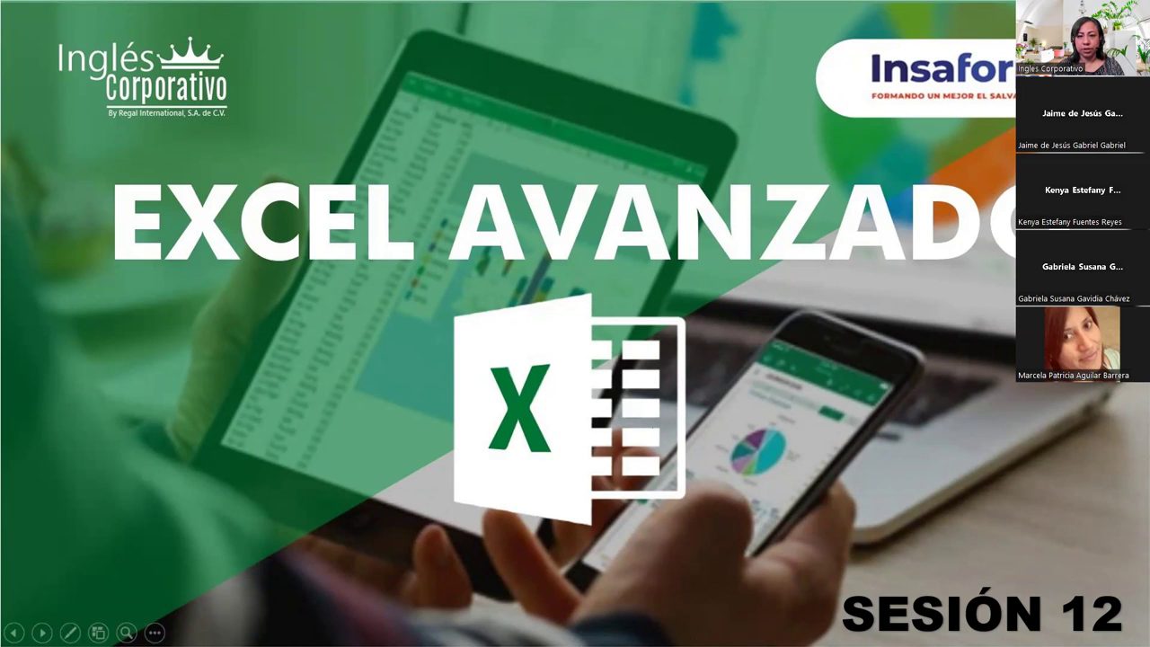
Step: Advance the slideshow past the AGENDA slide to the CONTENIDO SESIÓN 12 and objective slides
key(Right)
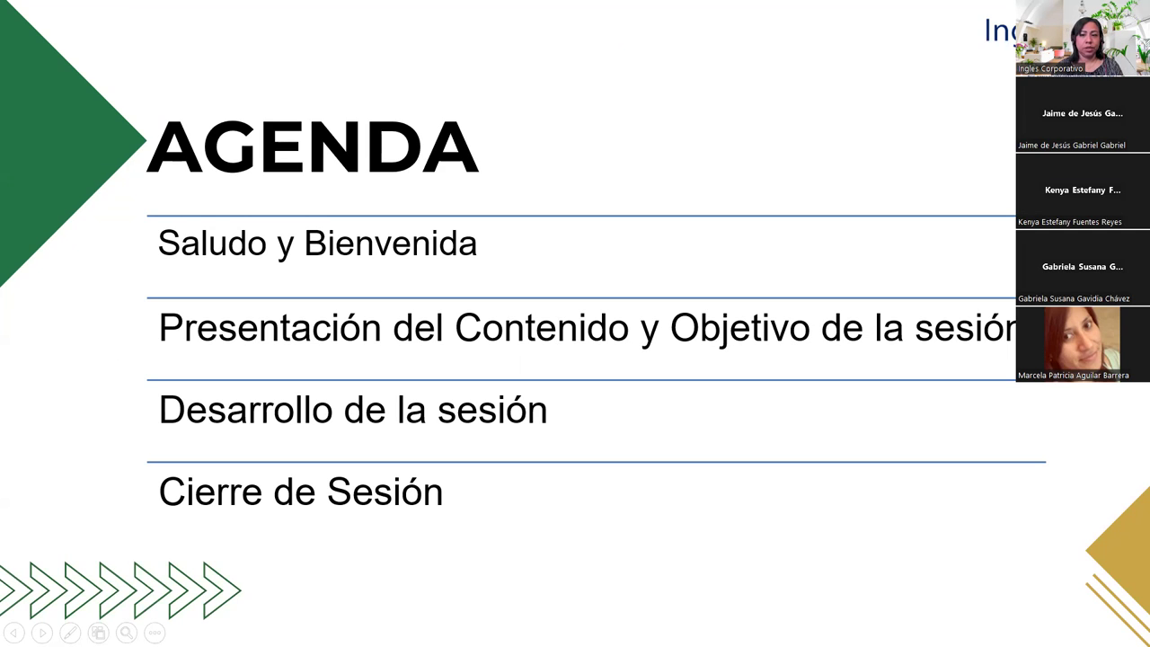
key(Right)
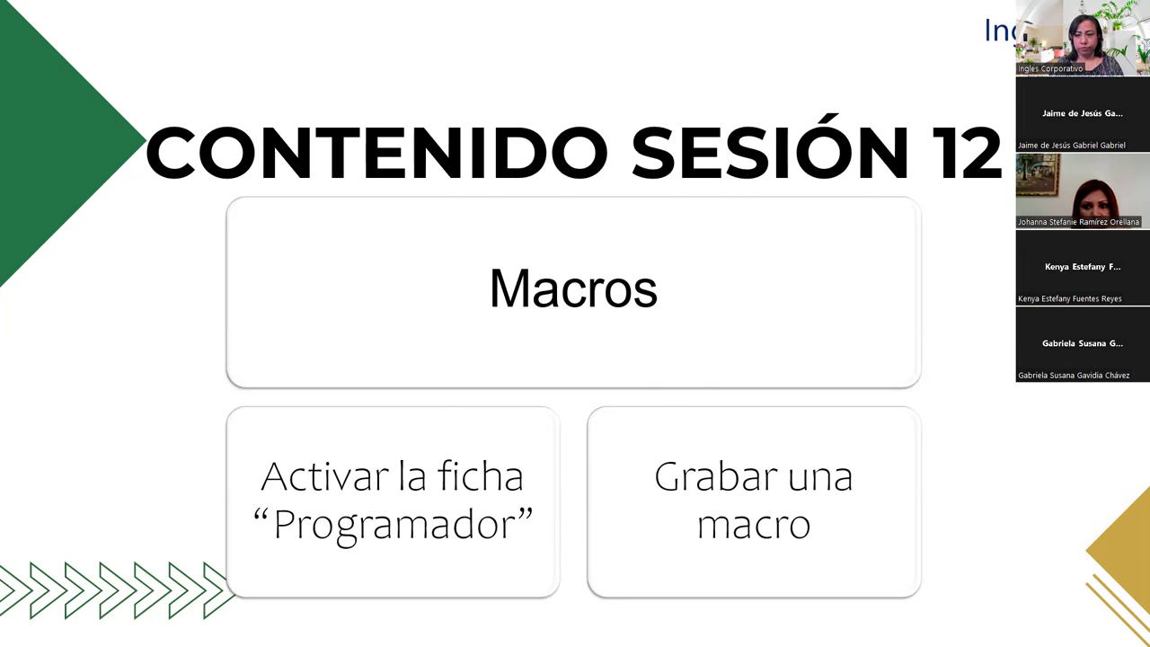
key(Right)
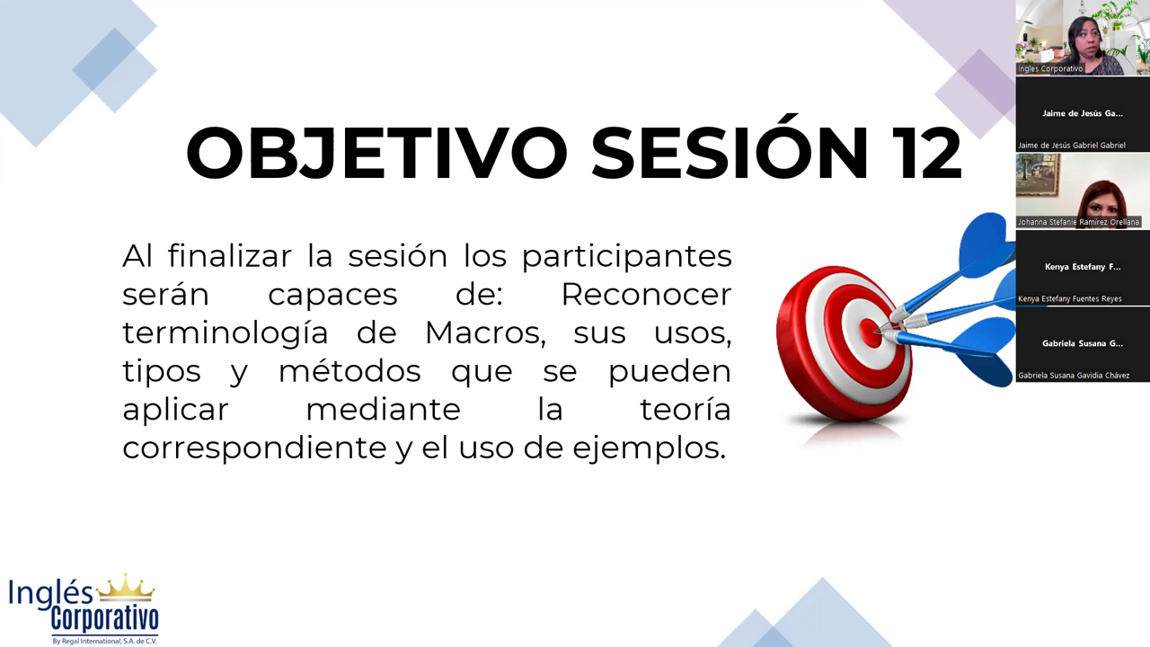
Step: Advance the slideshow to the OBJETIVO SESIÓN 12 macros introduction slide
key(Right)
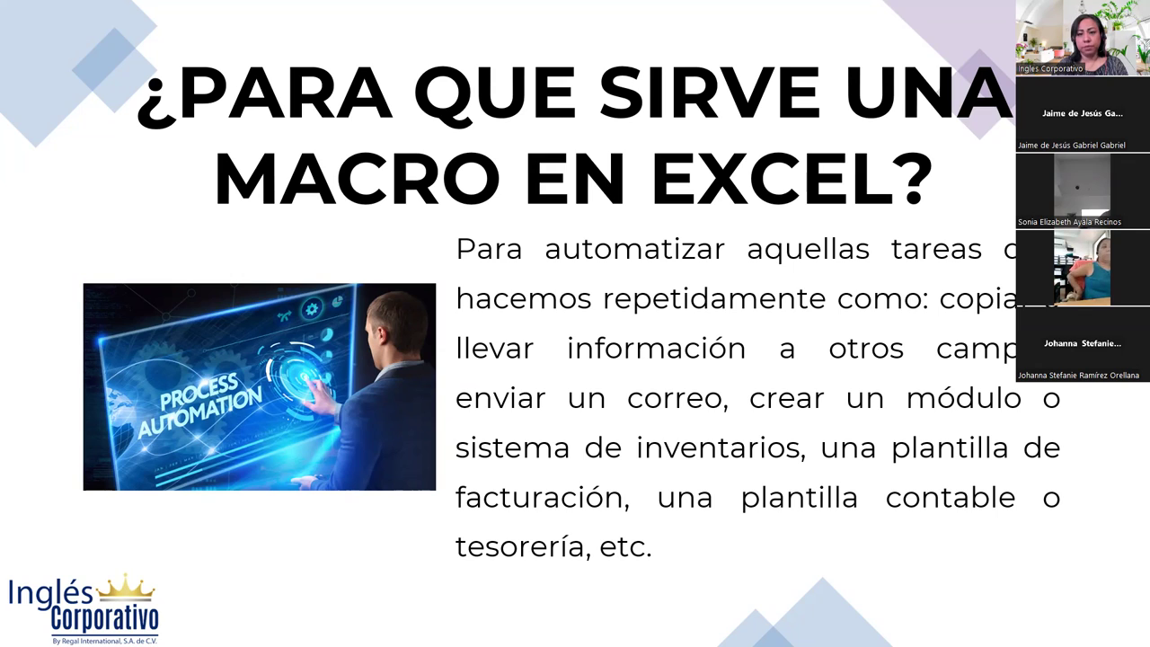
Step: Advance through the Habilitar Macros parts 1 and 2 slides to GRABADOR DE MACROS
key(Right)
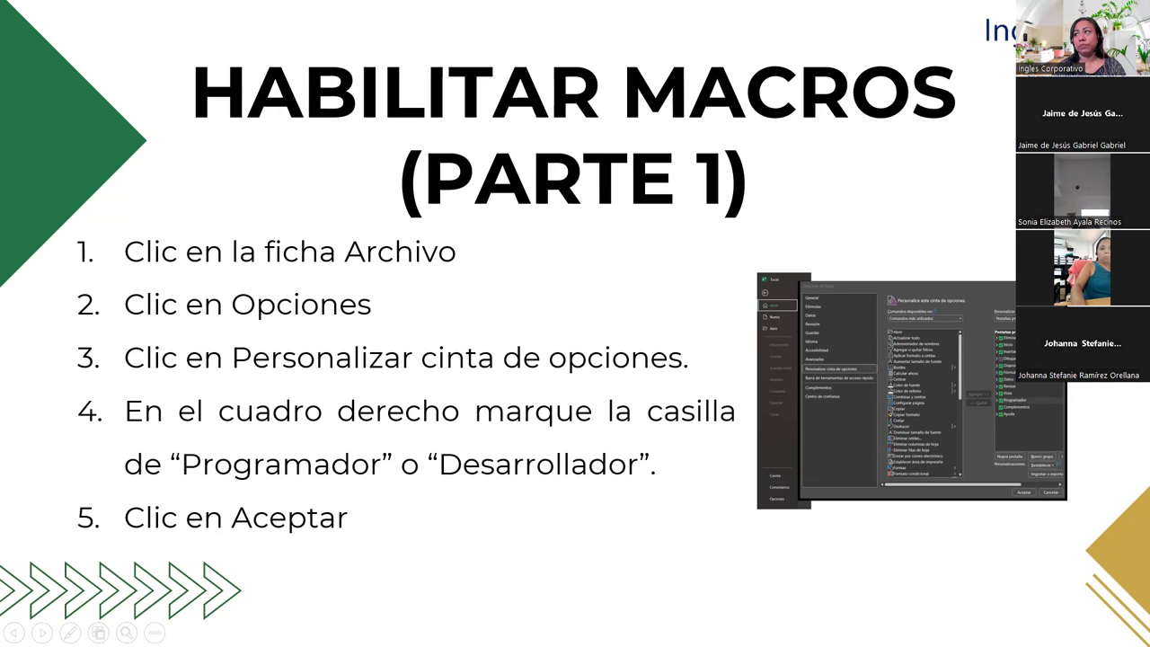
key(Right)
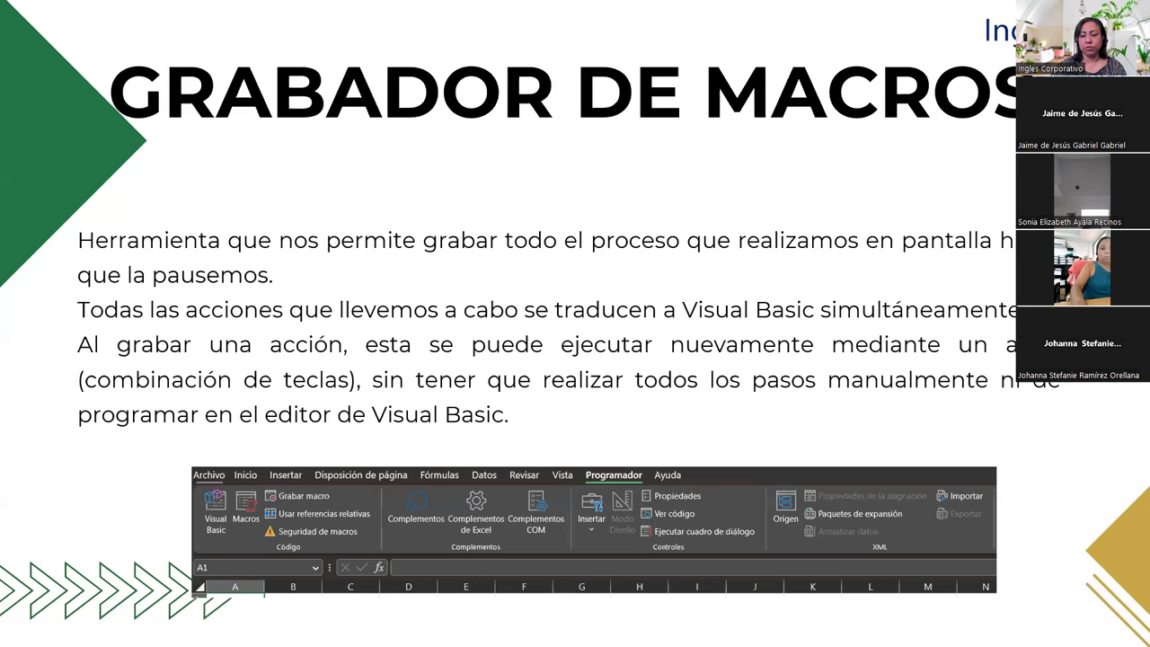
key(Right)
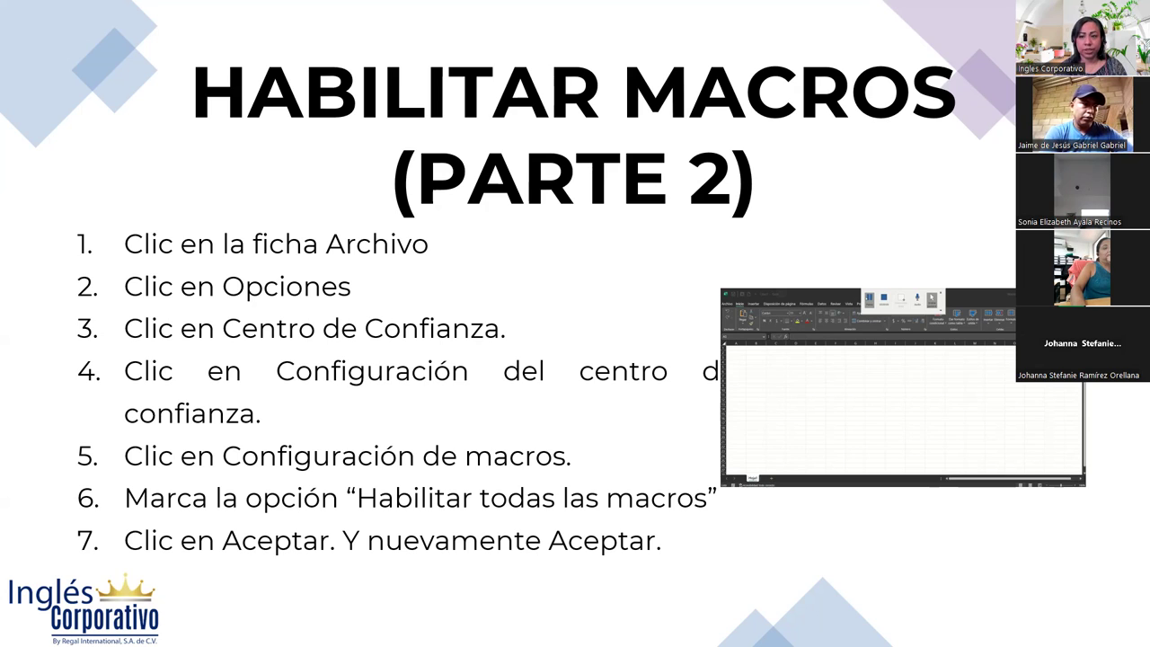
key(Right)
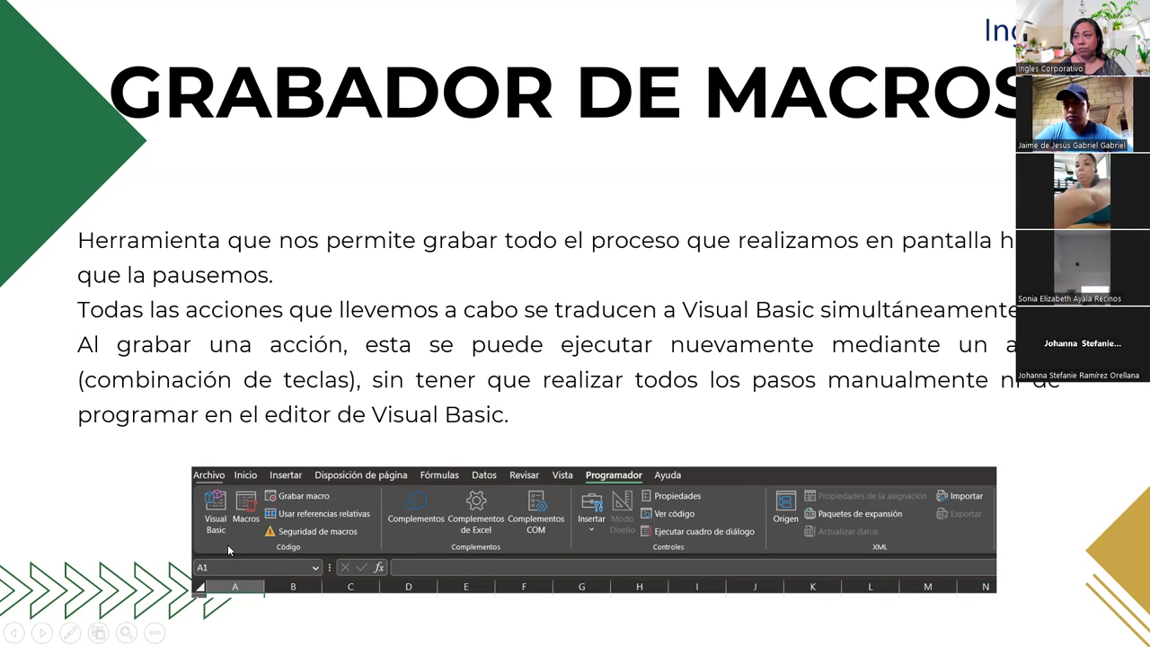
mouse_move(178, 520)
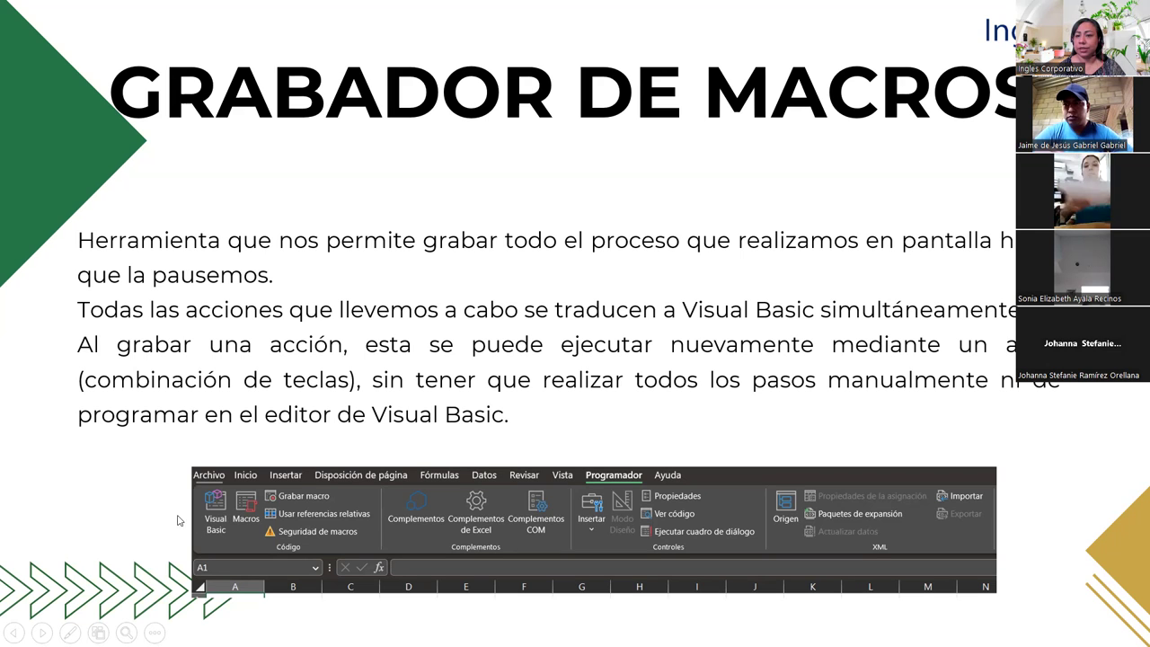
Step: Advance to the GRABAR MACROS slide with its ten macro-recording steps
key(Right)
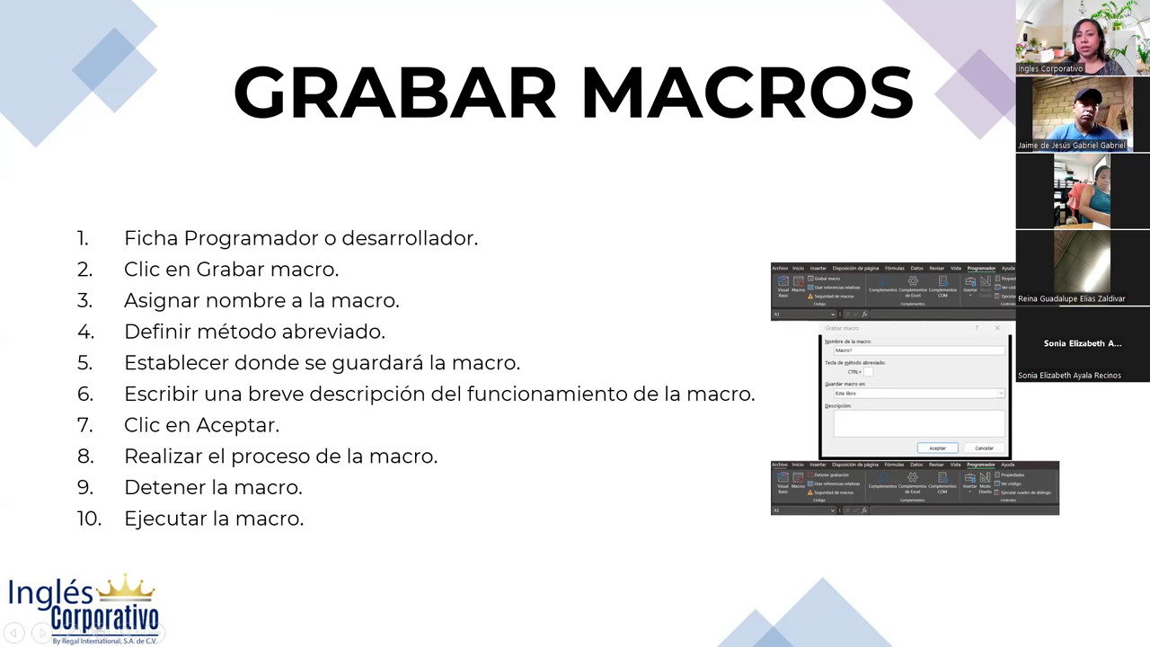
Step: Advance to the DESARROLLO slide showing a blank Excel workbook screenshot
key(Right)
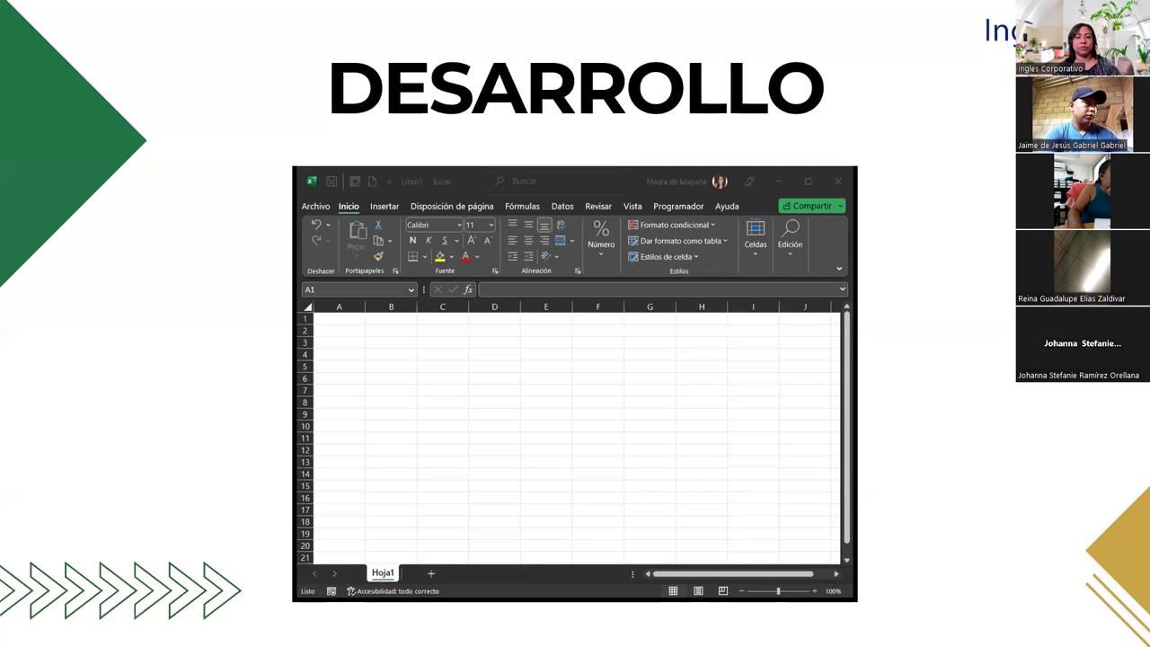
Step: Switch to Excel, maximize the start window and create a blank Libro1 workbook
key(alt+Tab)
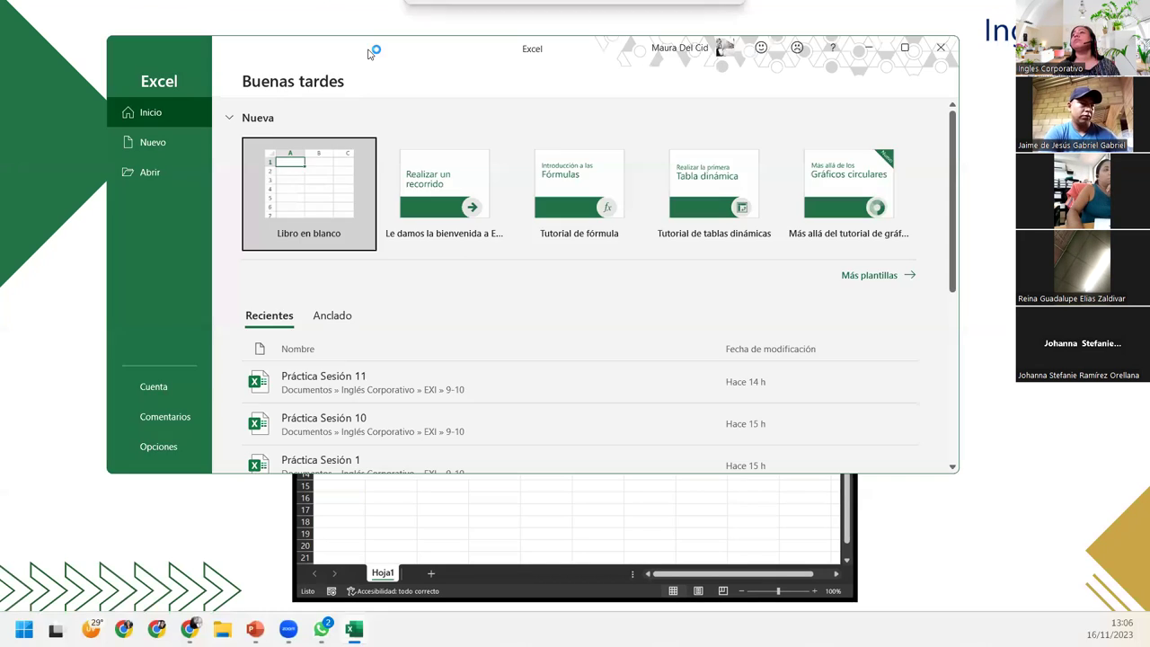
double_click(370, 47)
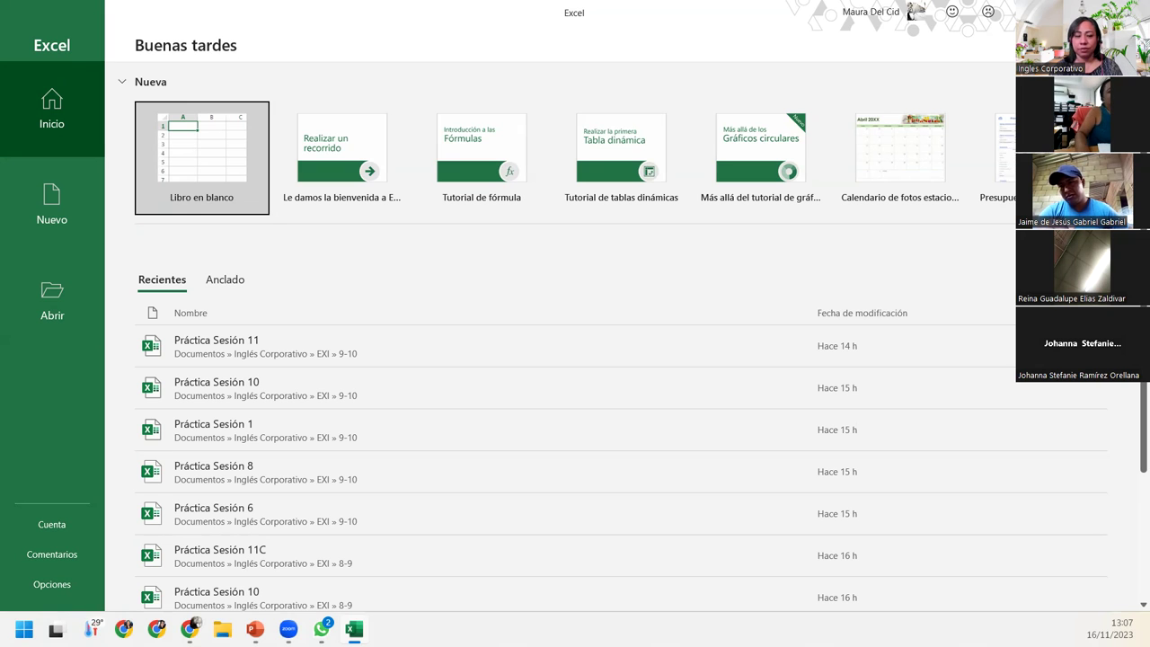
click(195, 186)
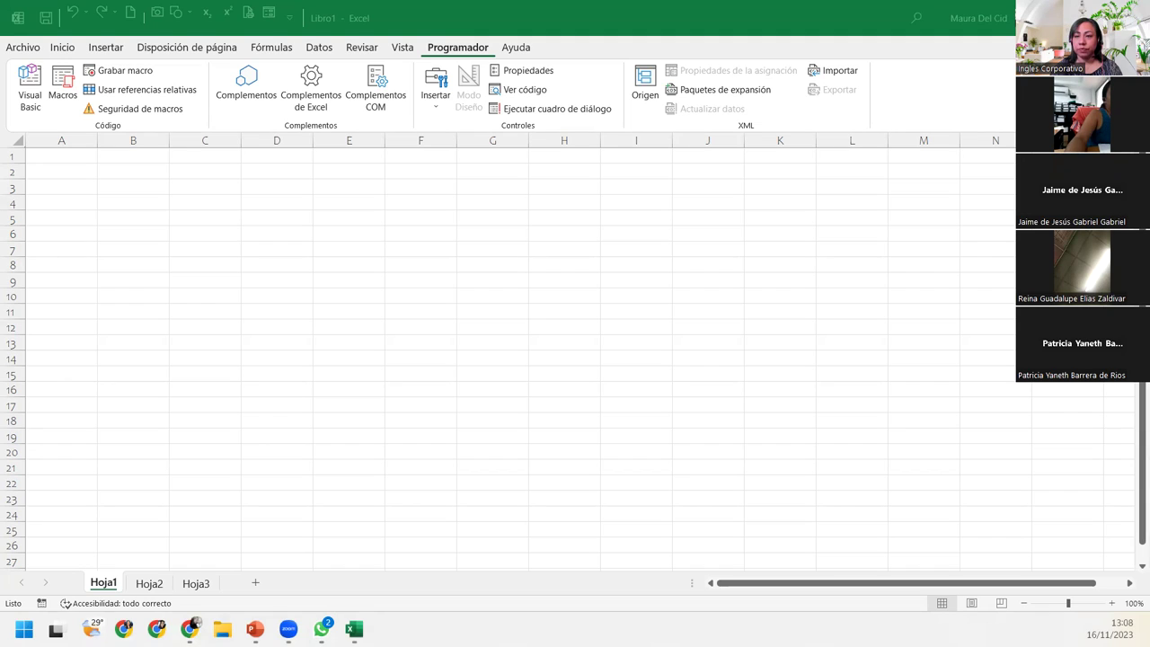
Step: Open the Archivo page listing new templates and recent Práctica Sesión workbooks
click(440, 18)
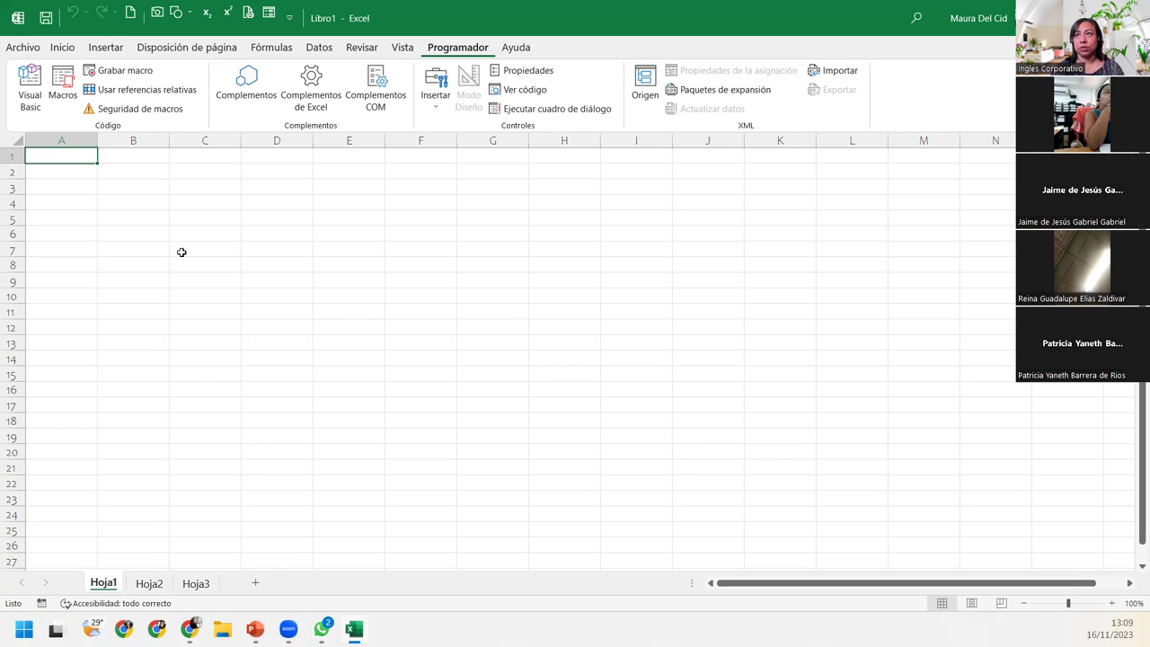
click(60, 49)
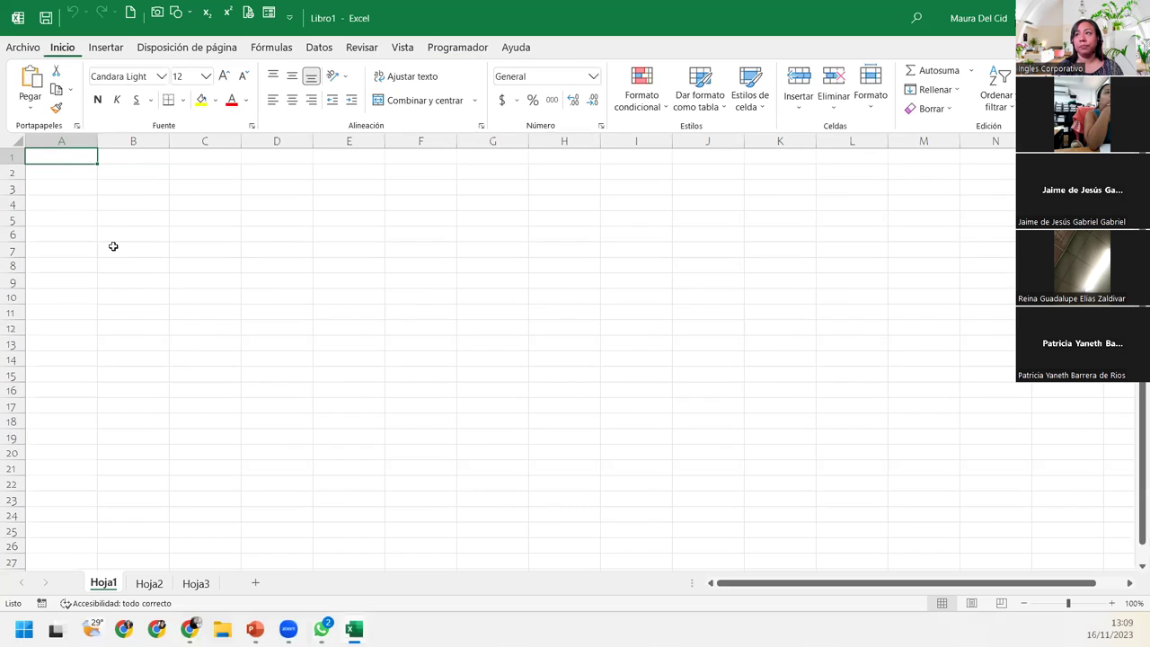
click(27, 45)
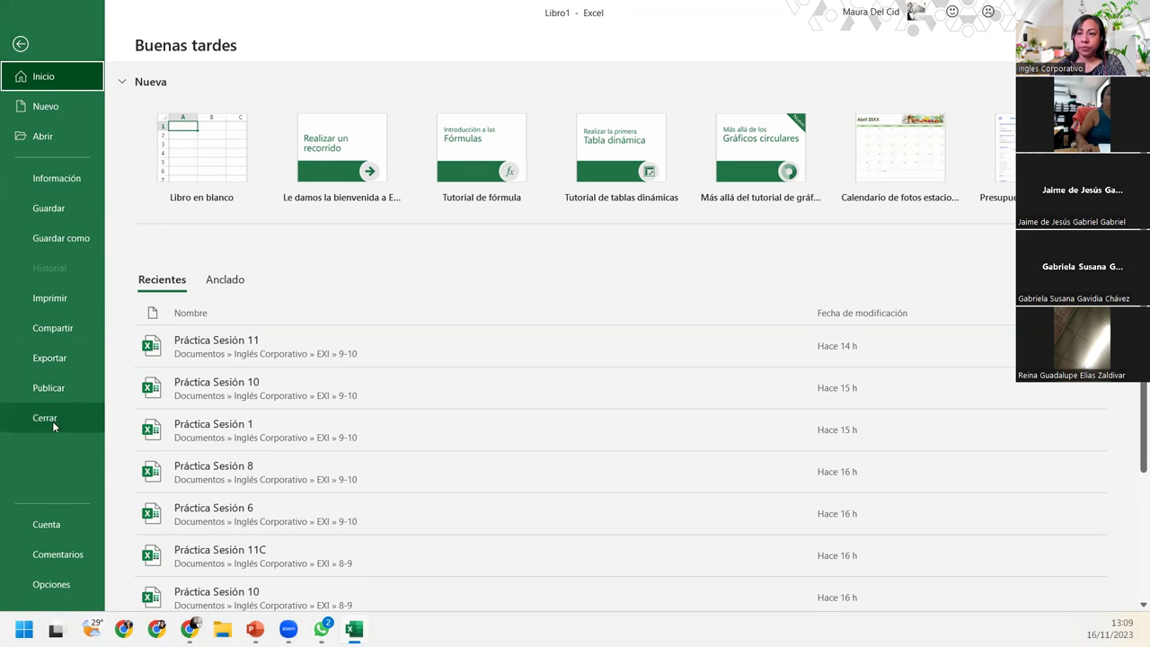
Step: In Excel Options, confirm Programador is checked under Personalizar cinta de opciones and accept
click(70, 591)
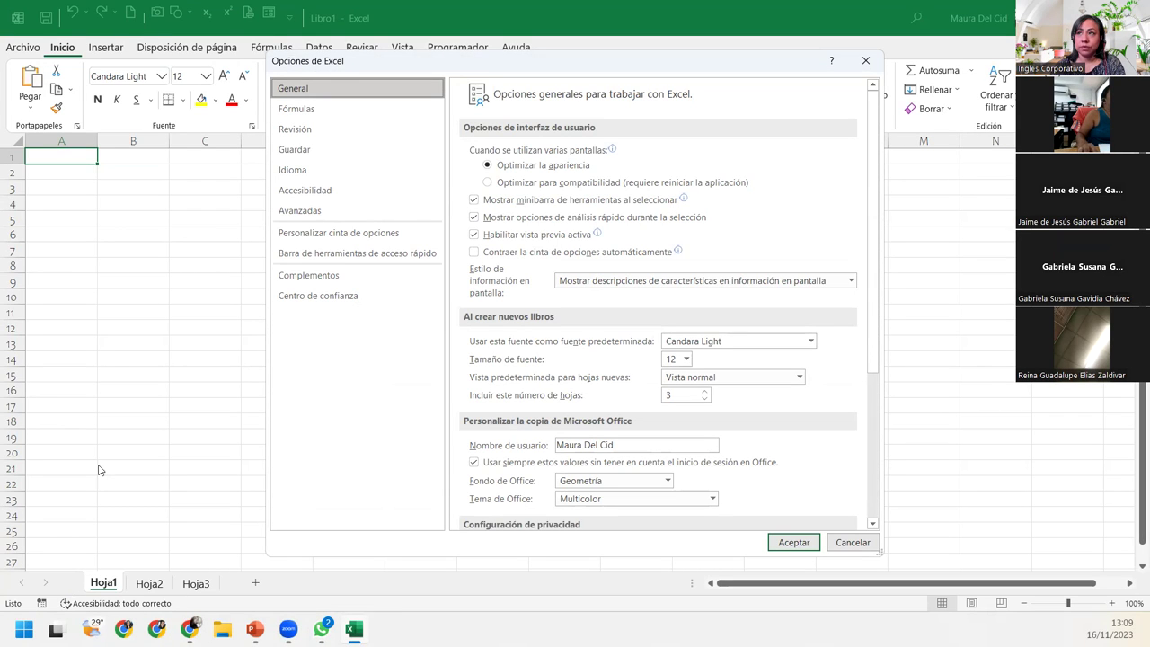
click(365, 235)
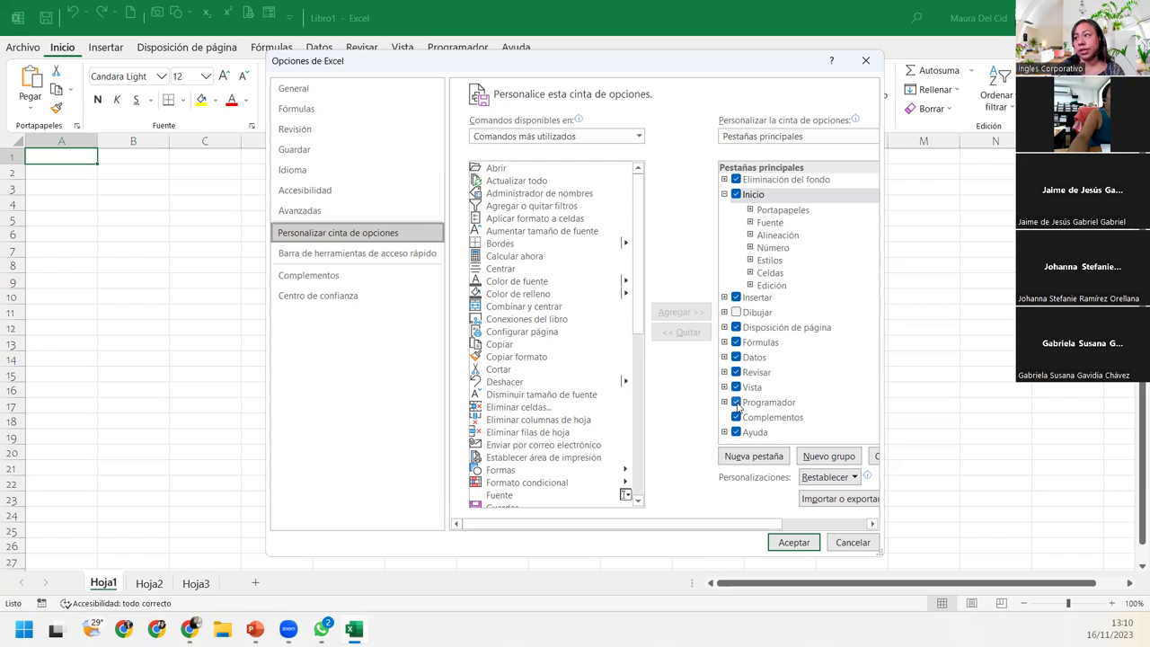
click(778, 541)
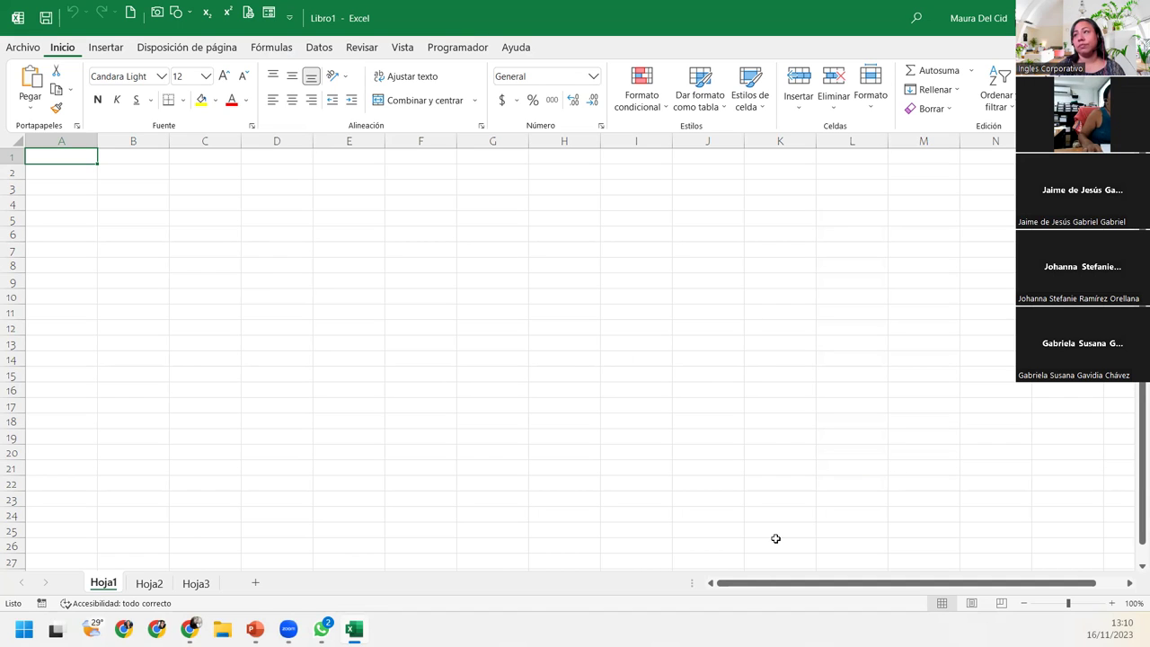
Step: Show the Programador tab with its Macros, add-in and Visual Basic tools
click(457, 48)
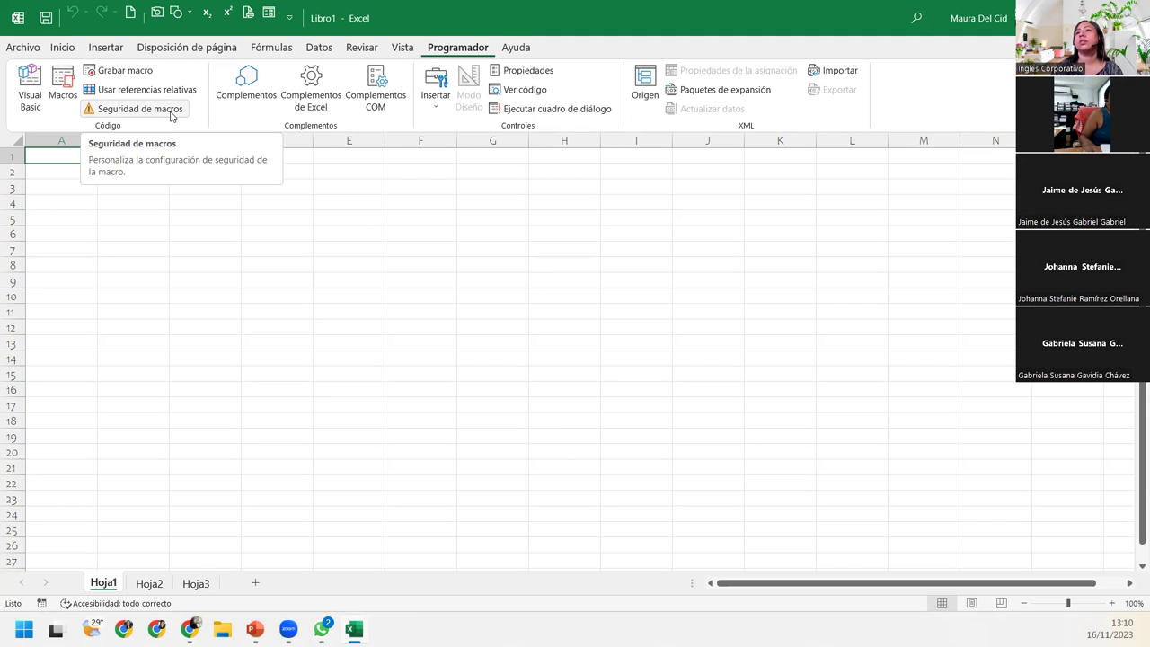
Step: Keep 'Habilitar todas las macros de VBA' selected in Seguridad de macros and confirm with Aceptar
click(171, 112)
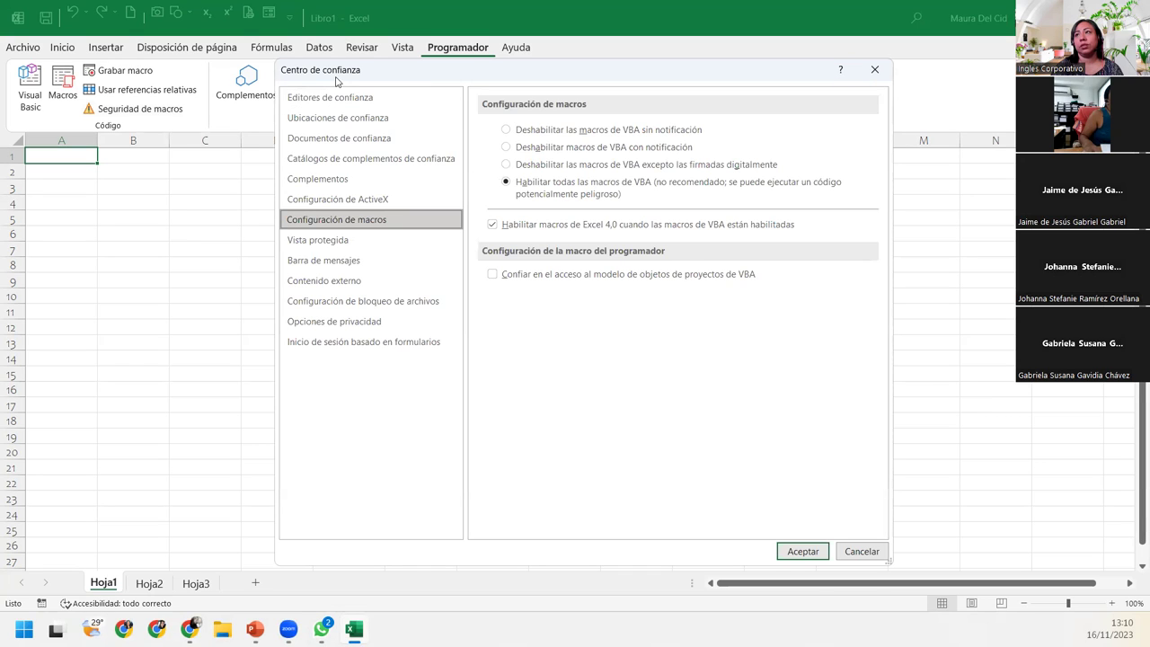
drag(336, 85, 294, 98)
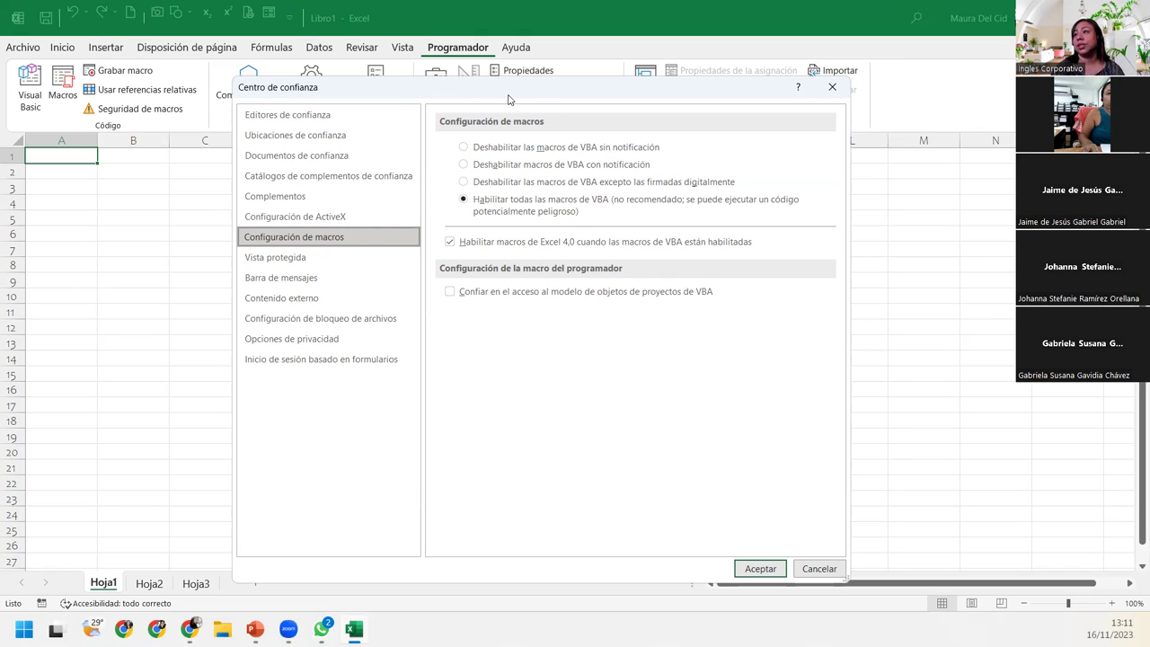
click(486, 205)
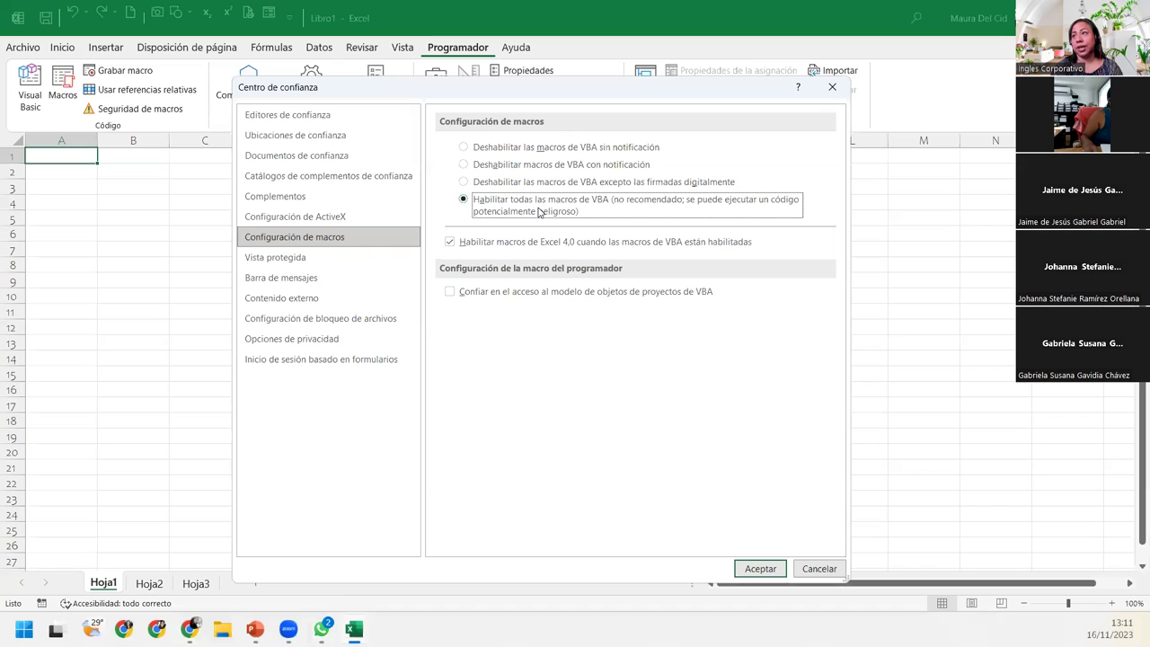
click(765, 568)
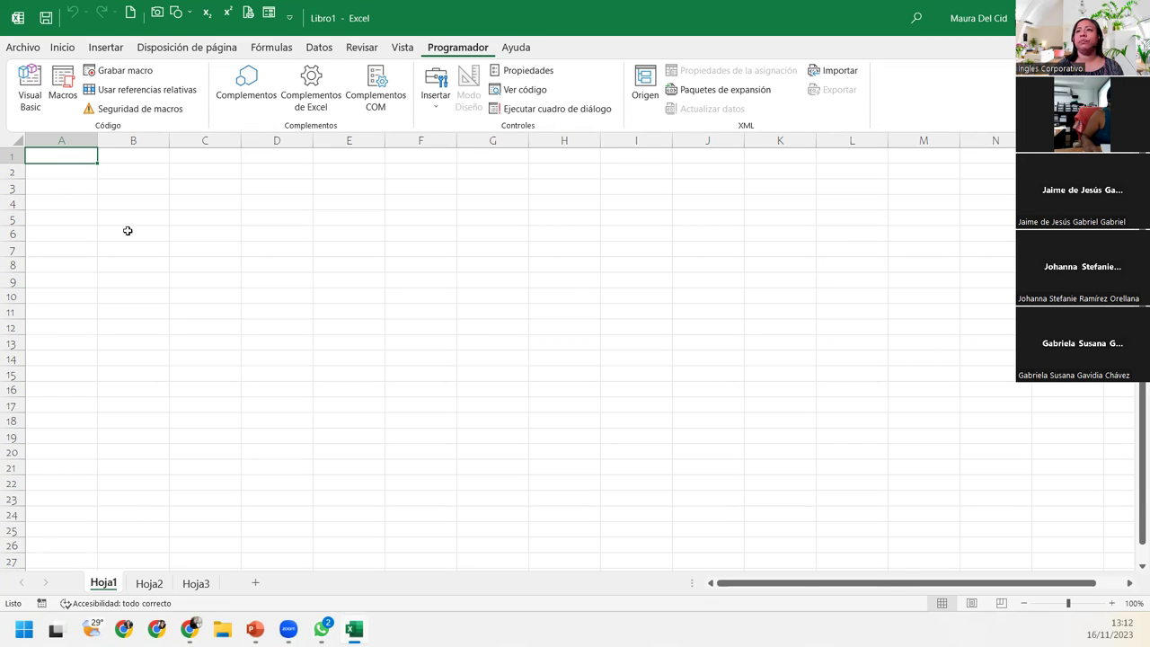
Step: Enter 'Inglés Corporativo' in cell B2
click(122, 171)
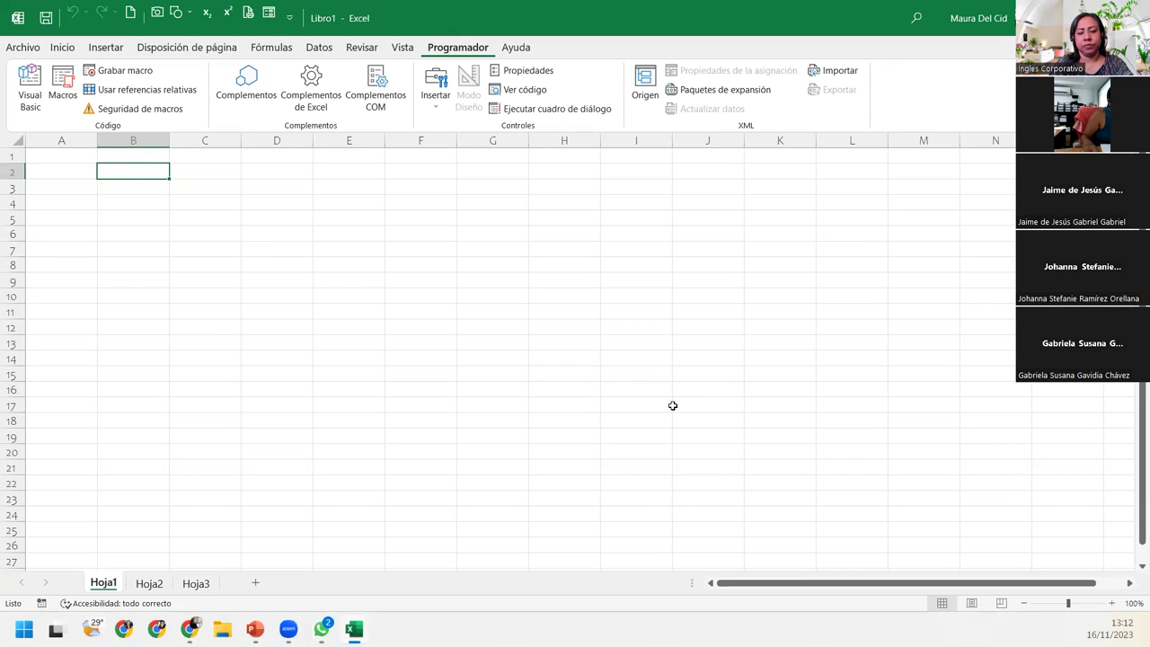
text(Inglés Corporativo)
key(Return)
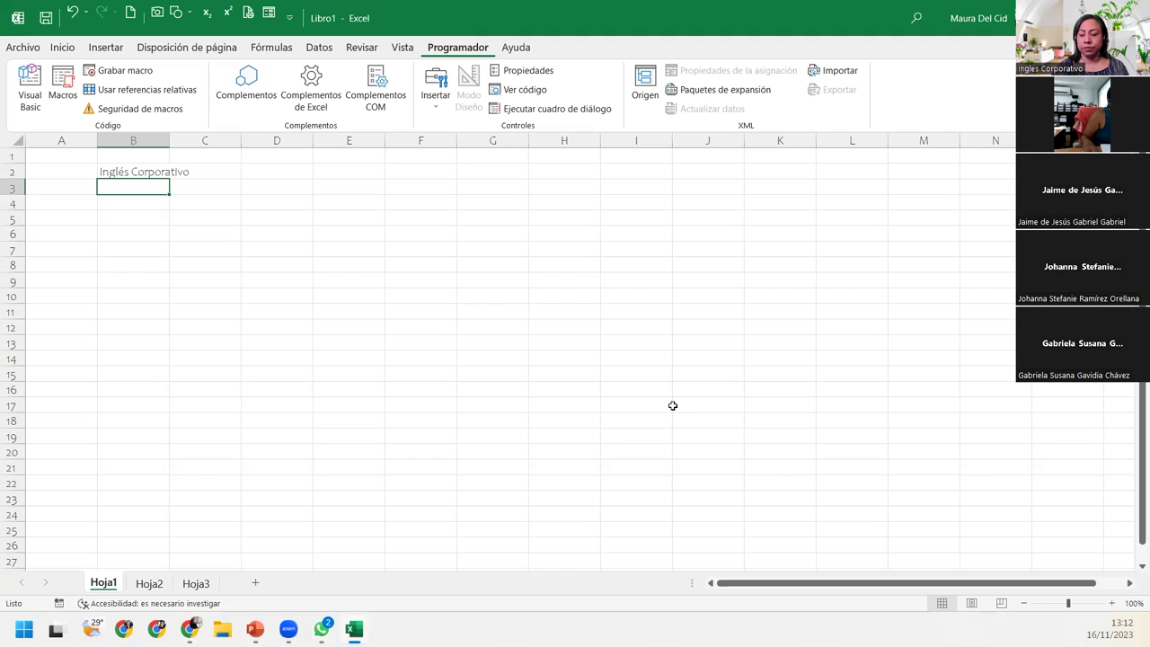
Step: Copy the B2 text into cell B4
click(160, 175)
key(ctrl+c)
key(Down)
key(Down)
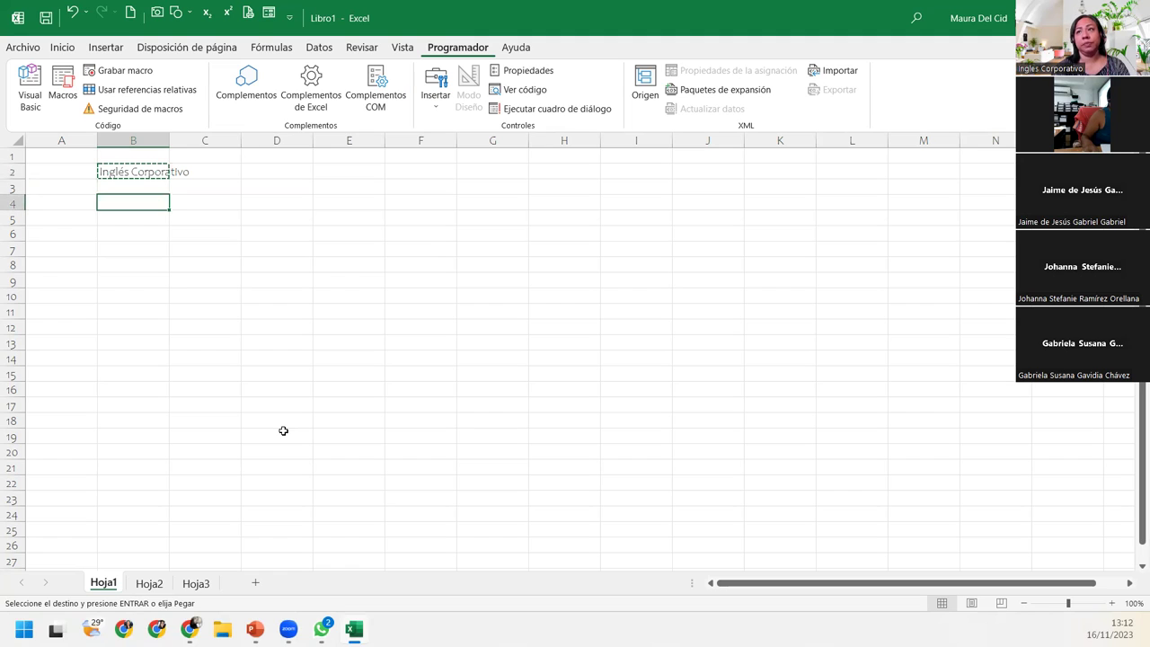
key(ctrl+v)
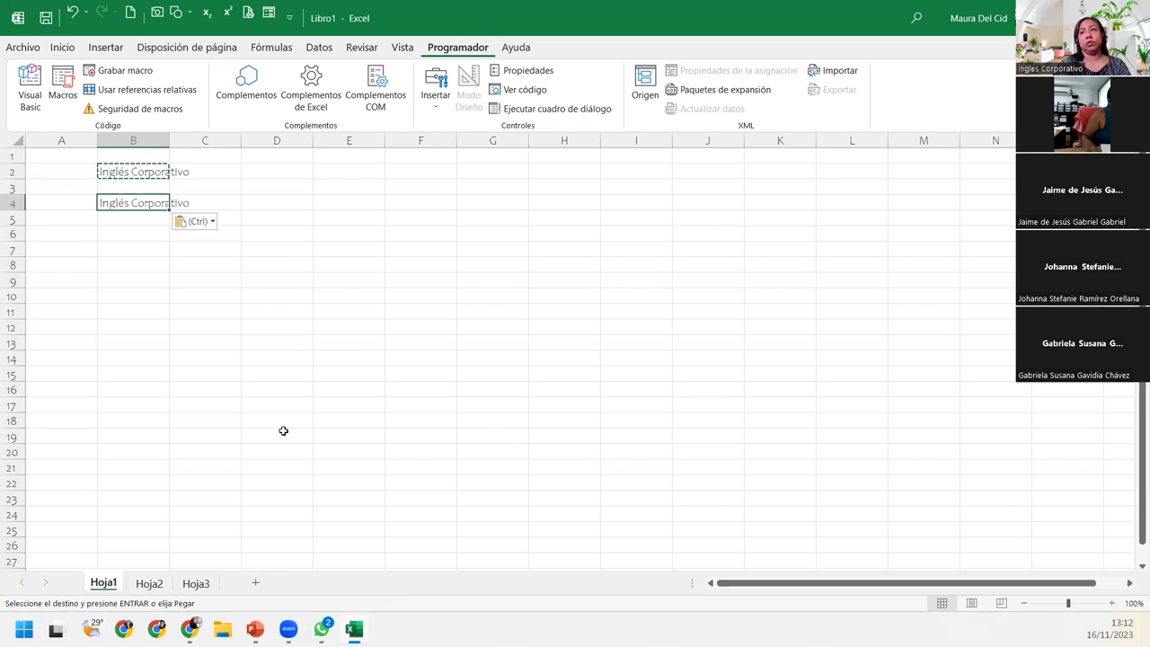
key(Escape)
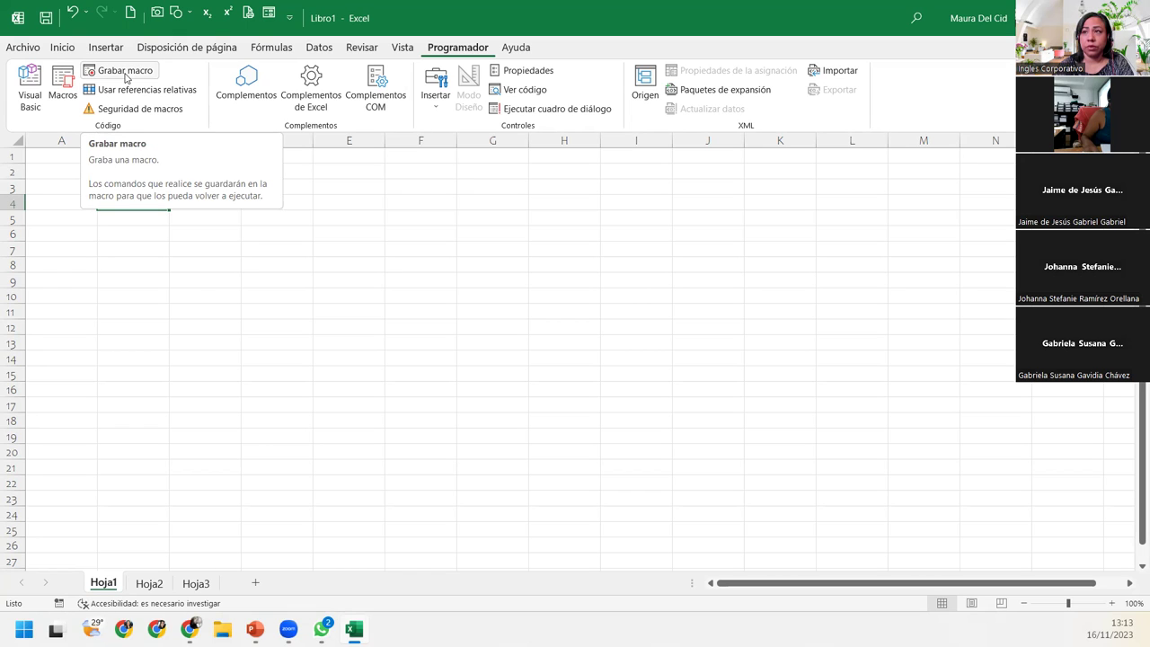
Step: Undo to restore the B2 and B4 entries, then select D2 as the starting cell
key(ctrl+z)
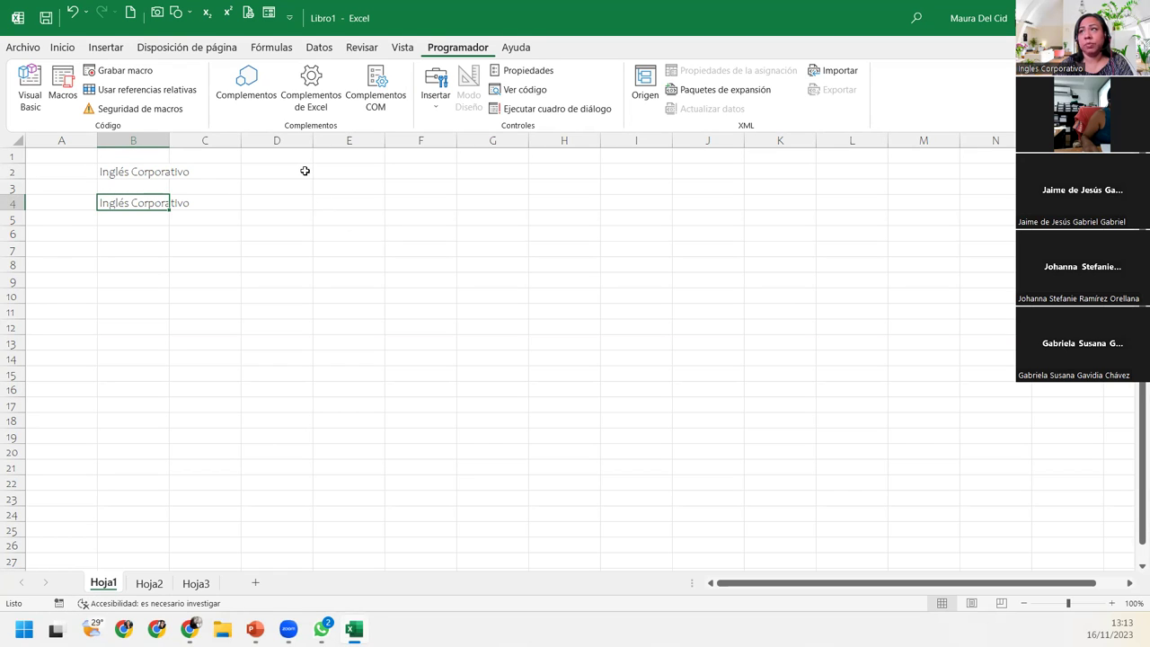
click(306, 171)
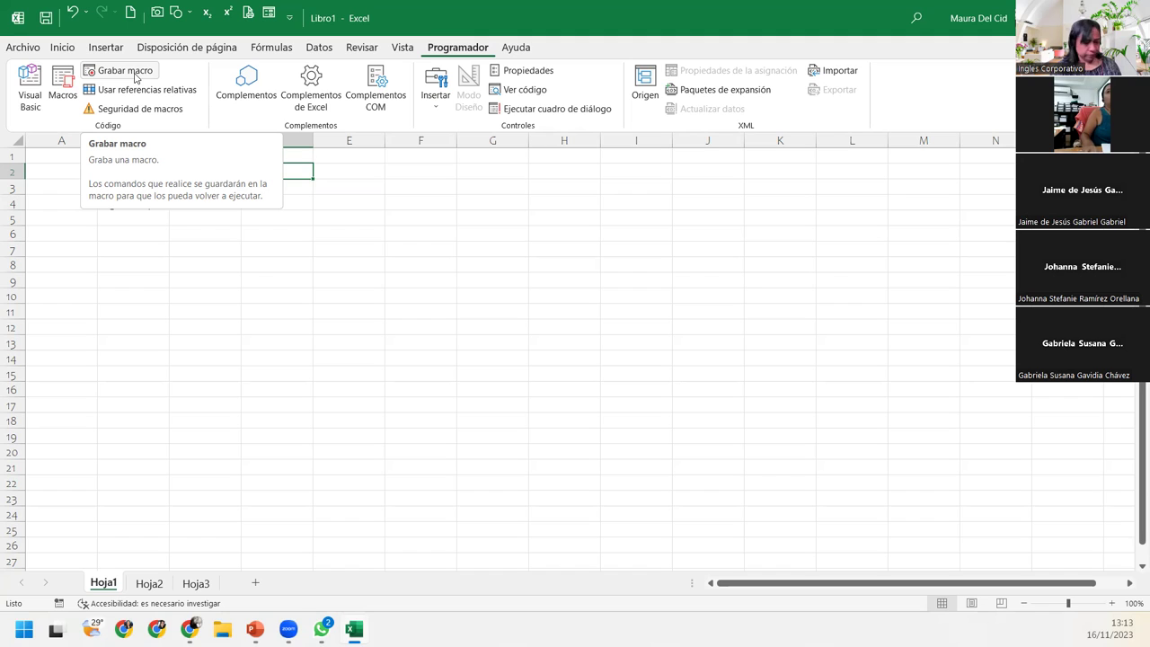
Step: Open Grabar macro and name the new macro NombreEmpresa instead of Macro1
click(136, 79)
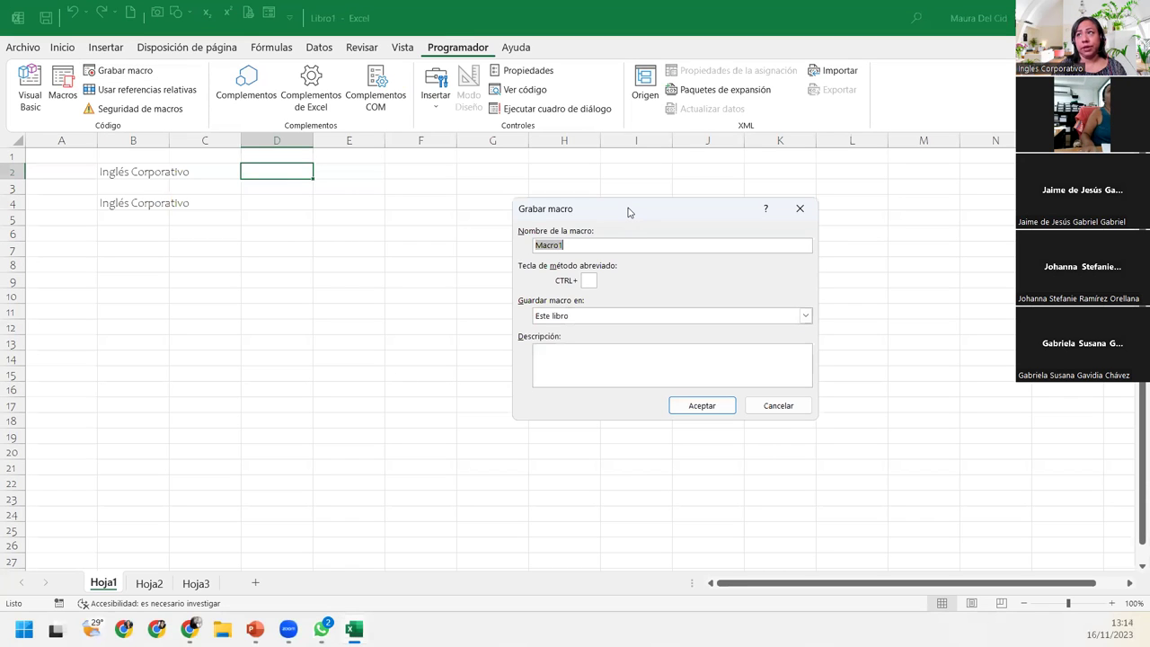
drag(629, 212, 505, 177)
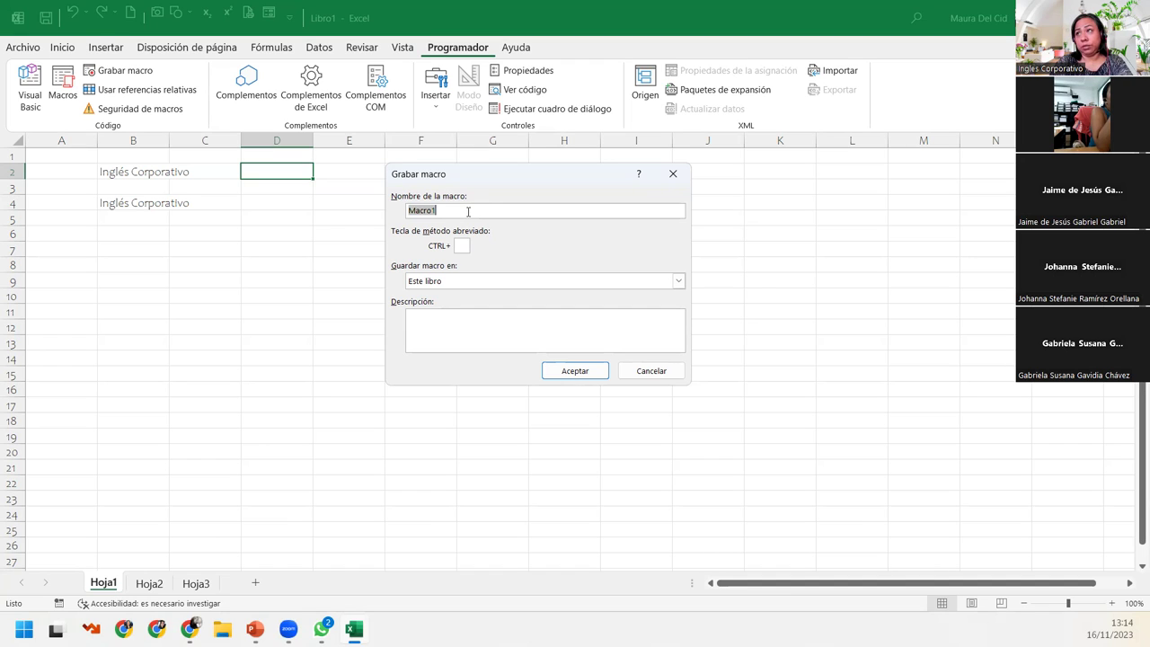
text(N)
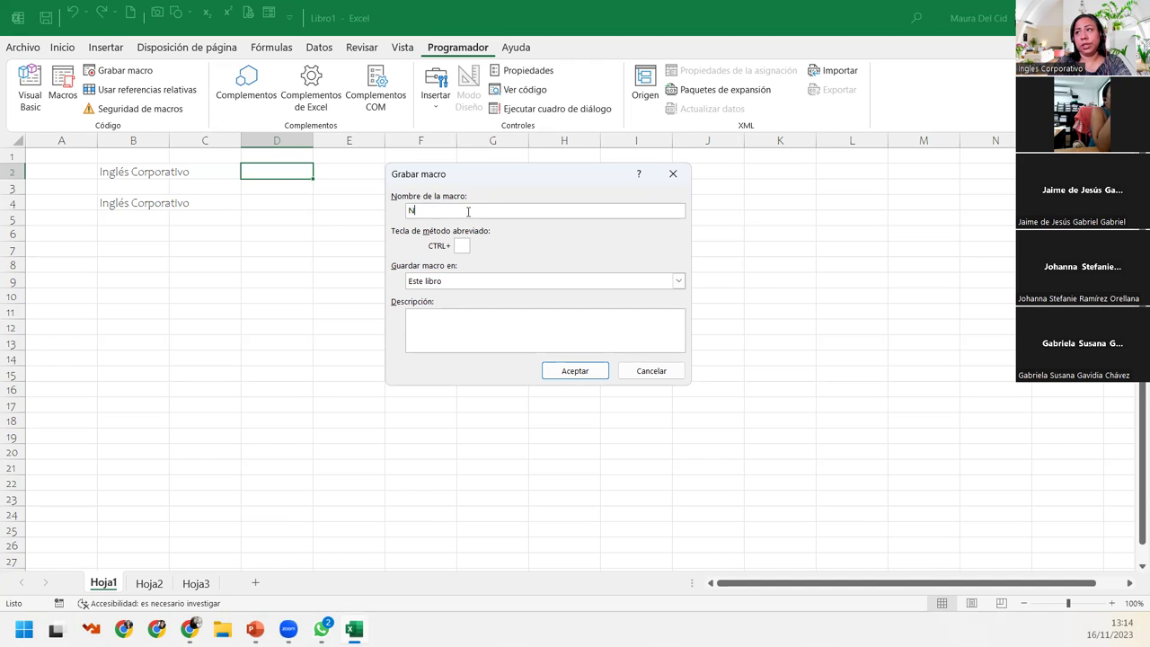
text(o)
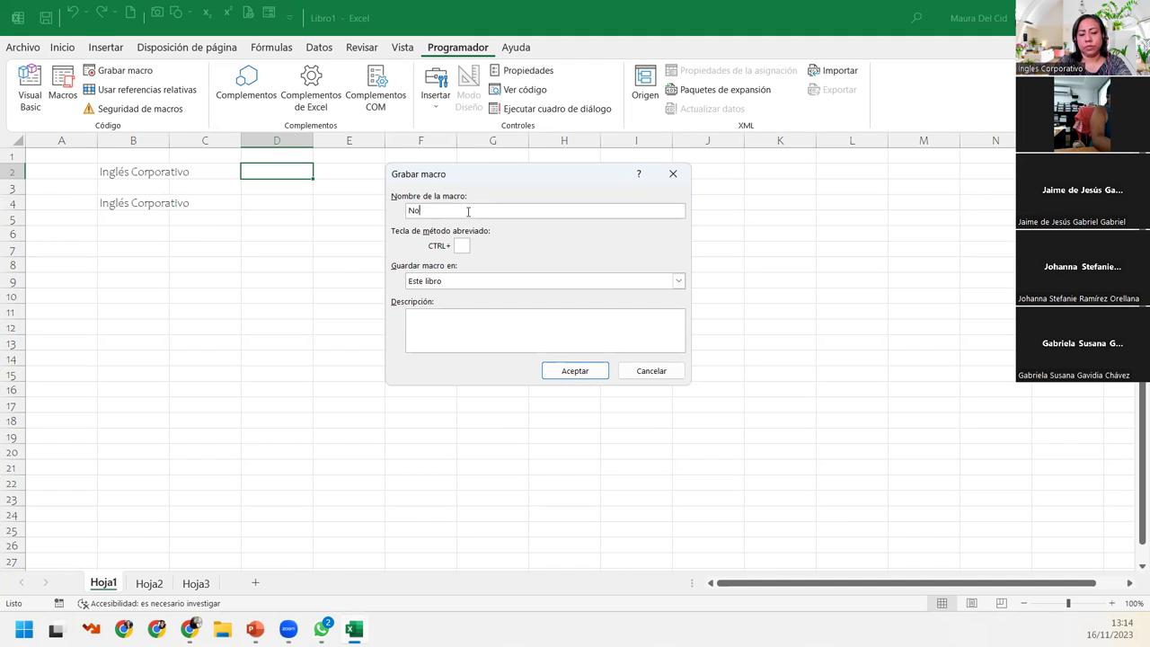
text(mbreEmpresa)
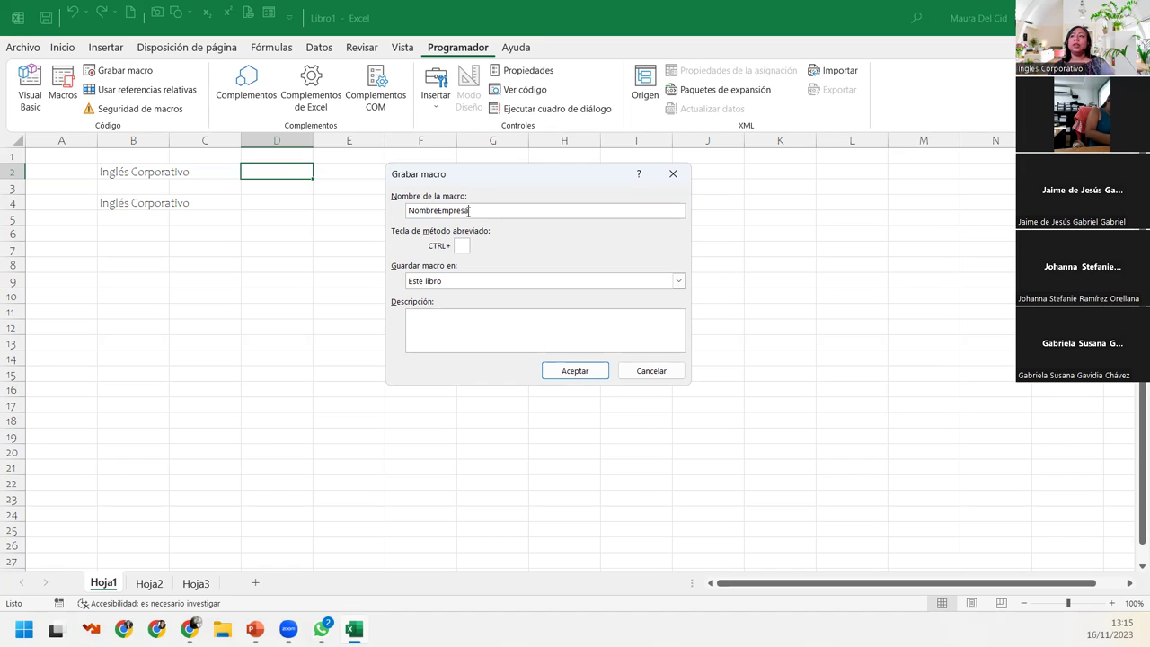
Step: Set the macro shortcut to Ctrl+Mayús+N after trying c, C and E
click(462, 246)
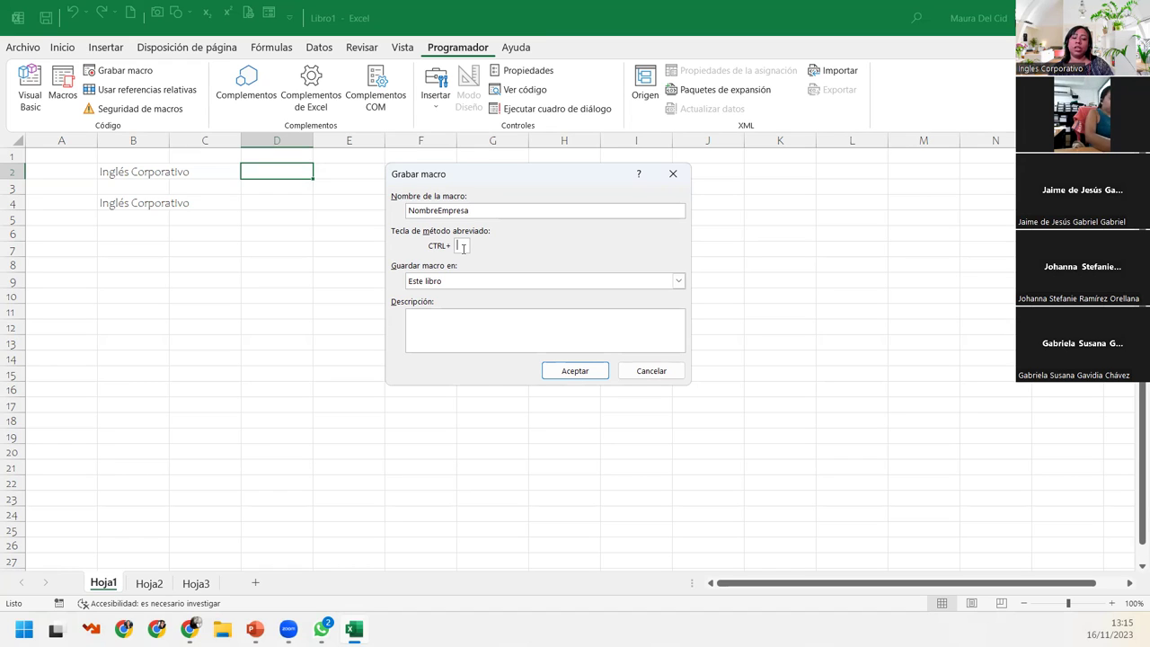
text(c)
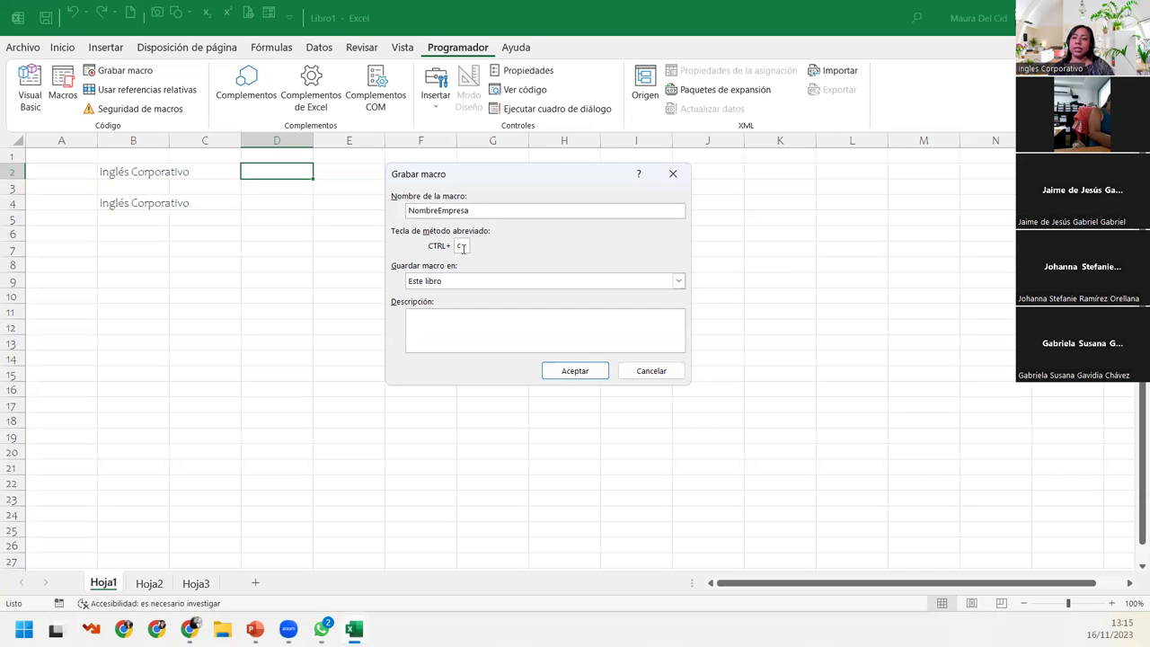
key(BackSpace)
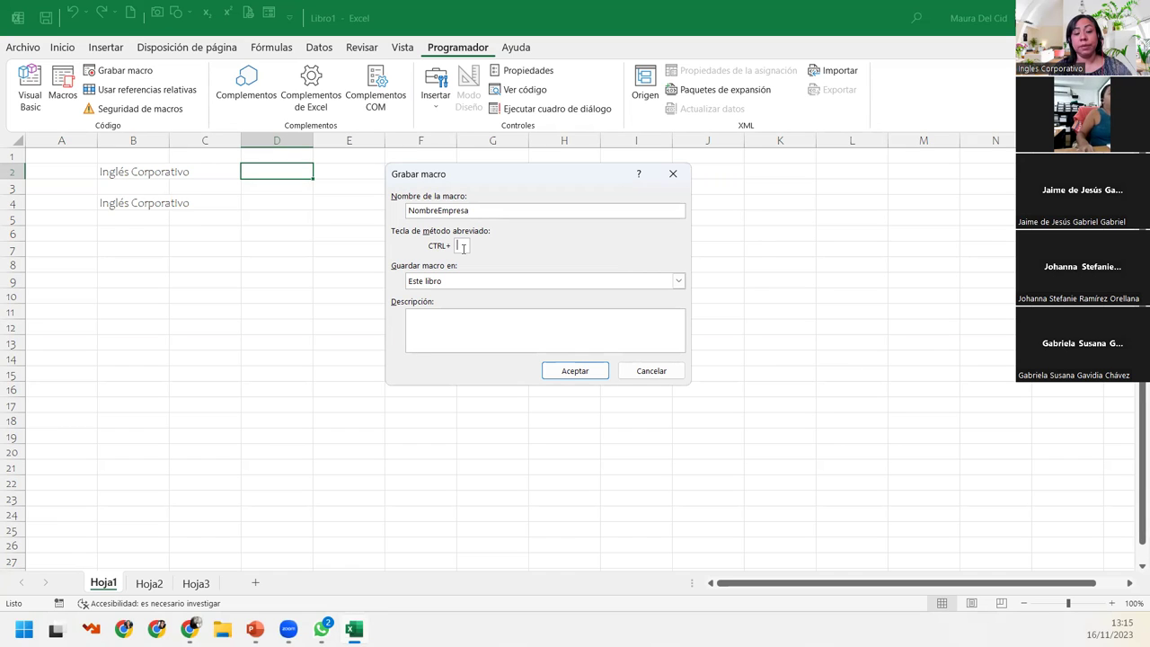
text(C)
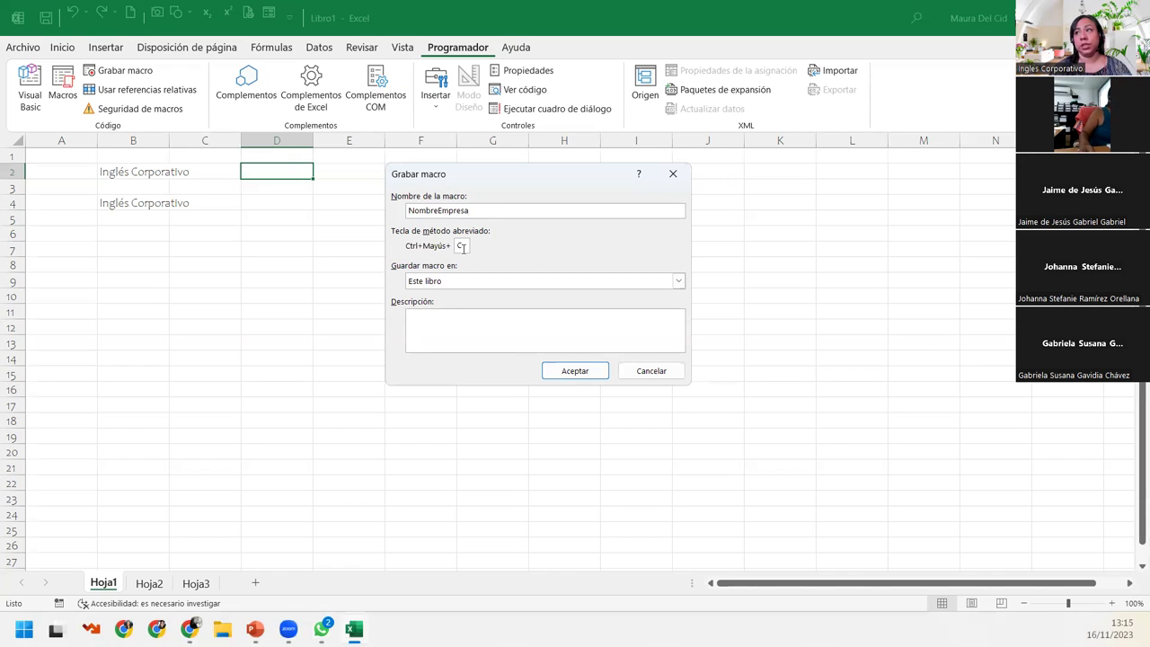
key(BackSpace)
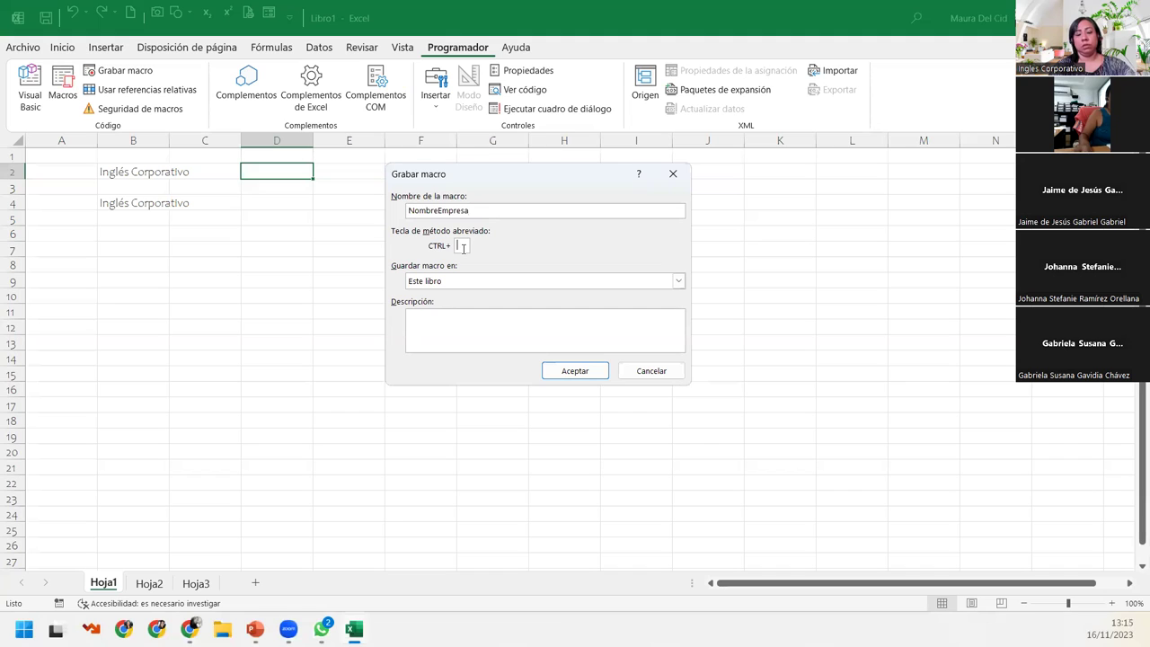
text(E)
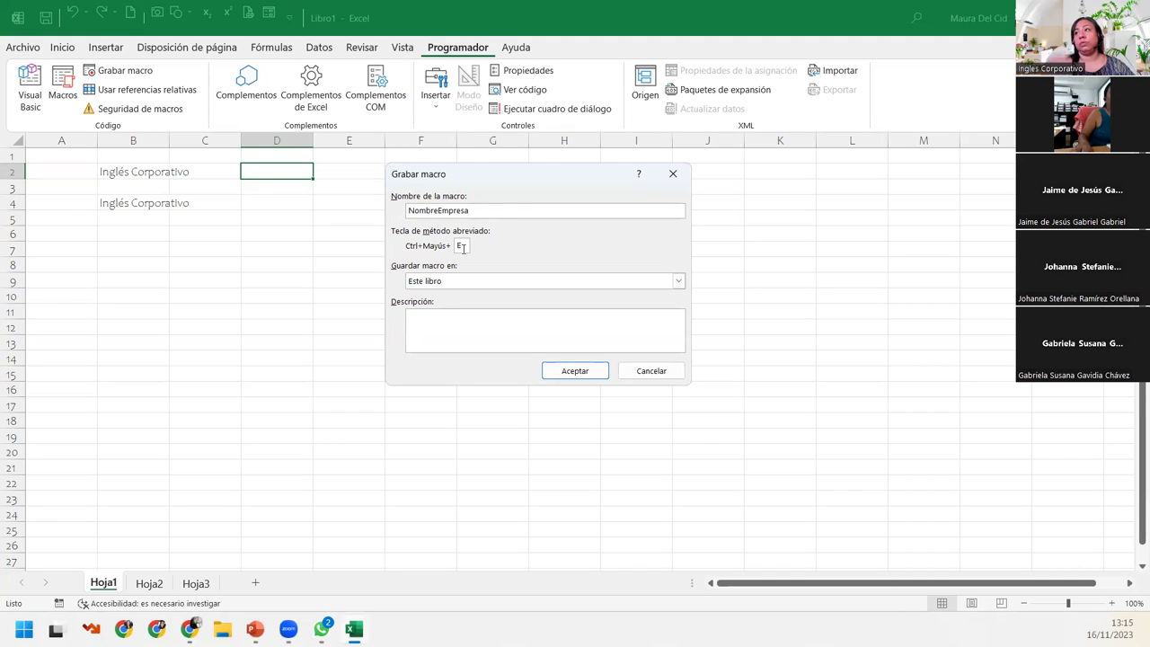
key(BackSpace)
text(N)
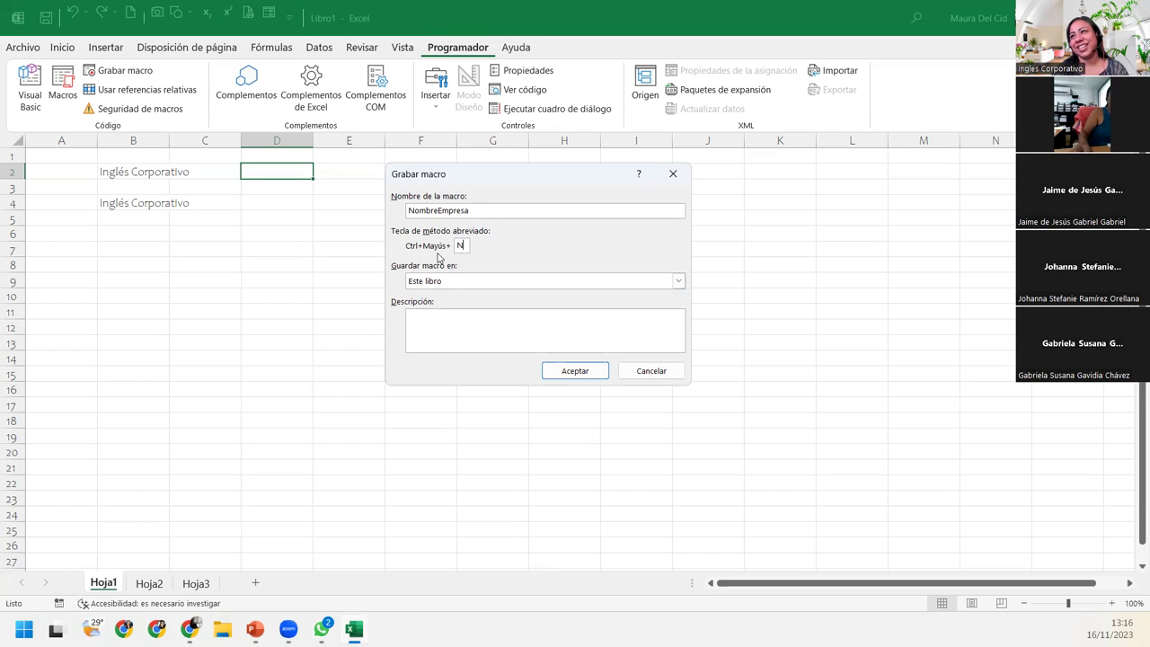
click(679, 283)
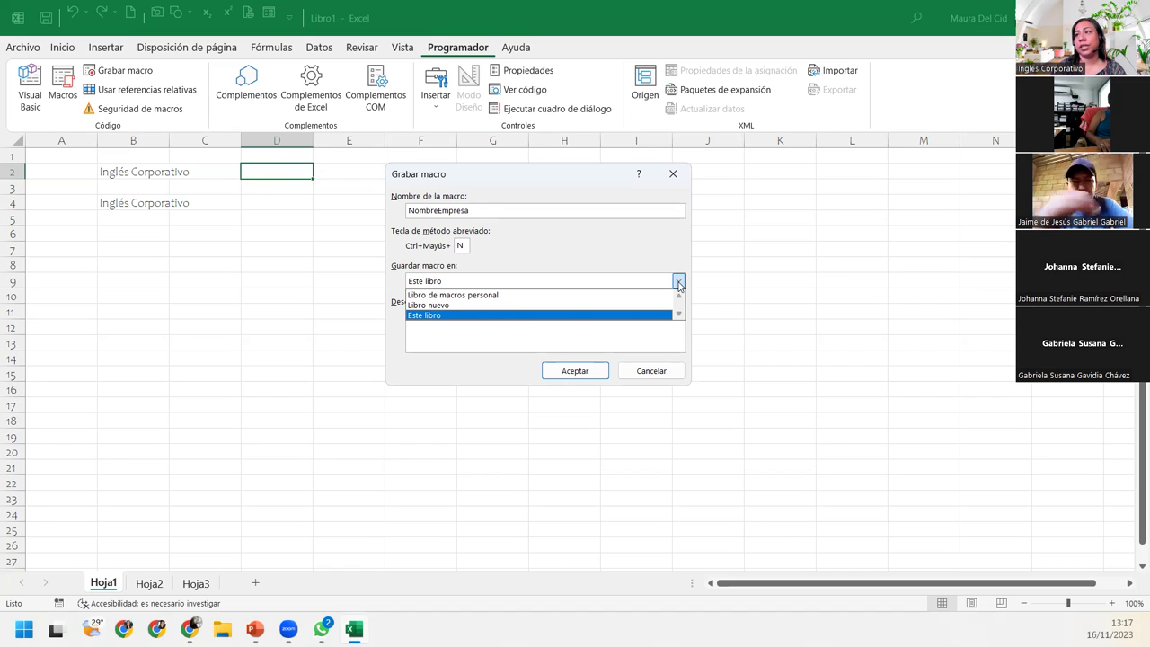
click(629, 314)
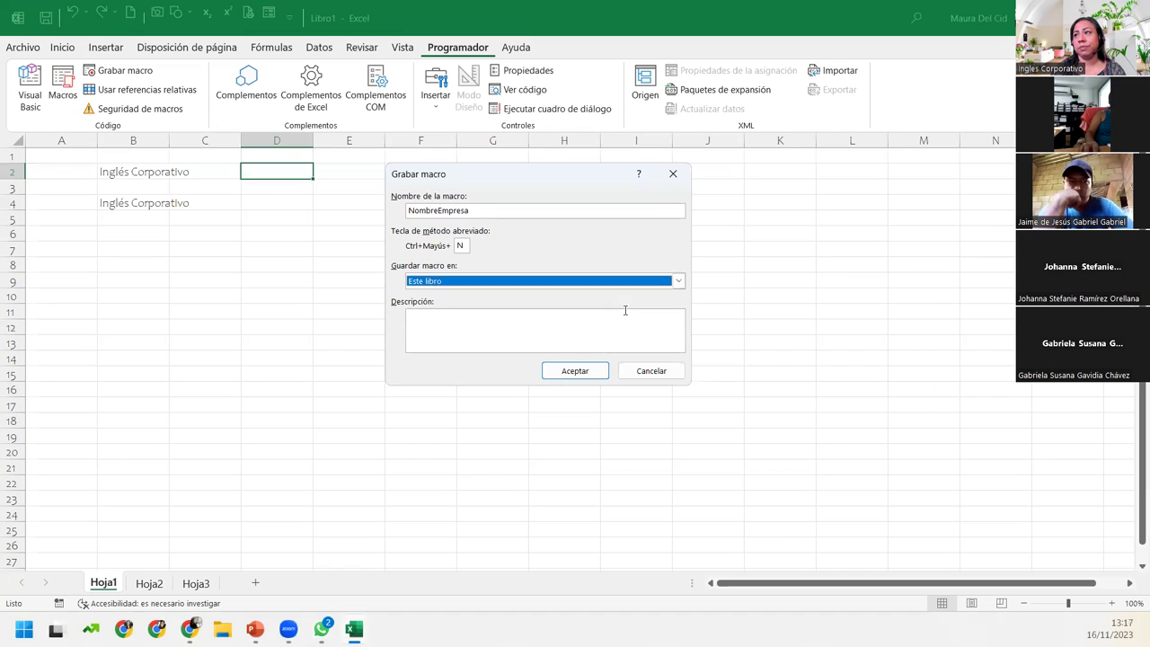
click(628, 329)
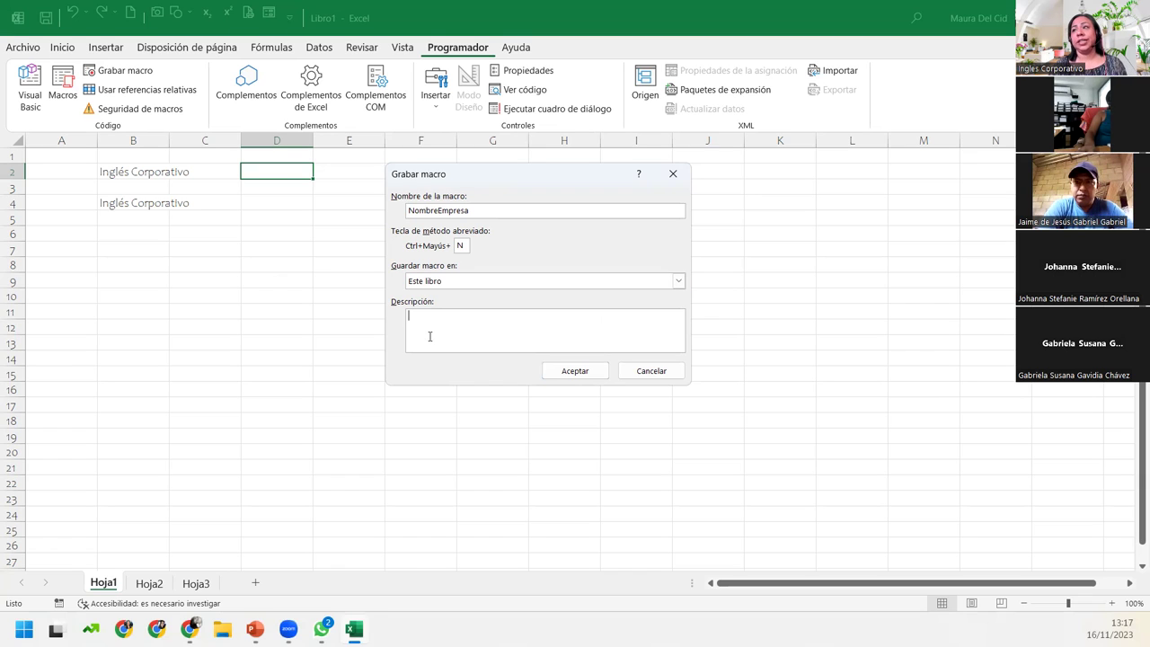
Step: Type the description 'Agrega el nombre de la Empresa', correcting a typo along the way
text(Agrega e)
text(mbre de la EM)
key(BackSpace)
key(BackSpace)
text(Empresa)
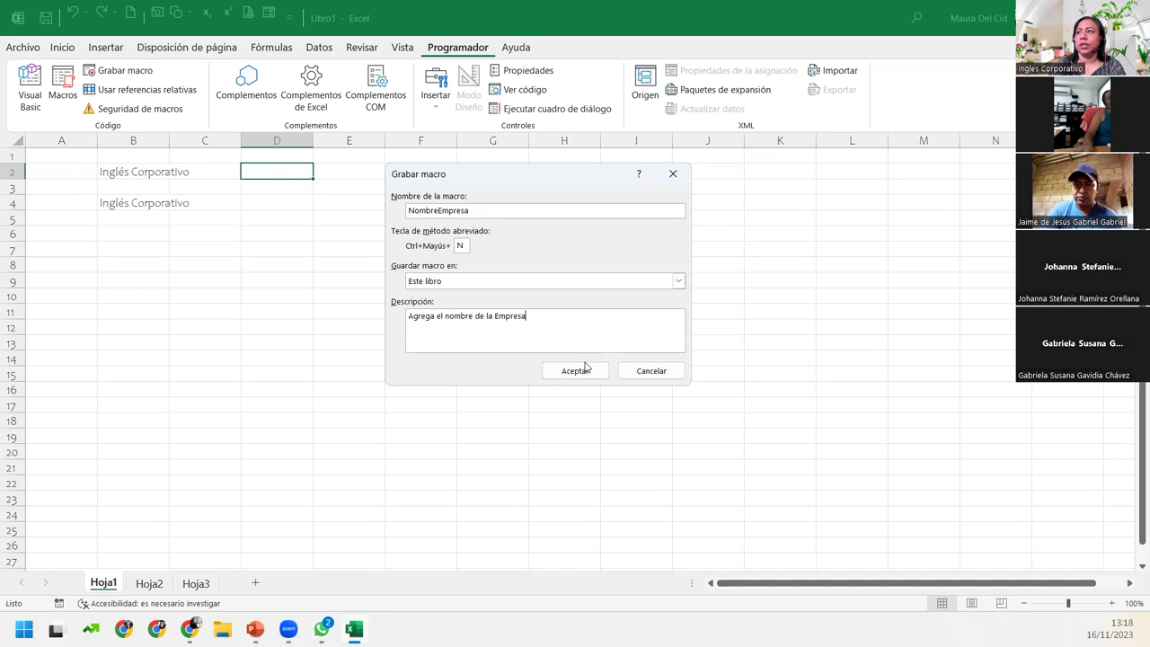
Step: Start recording and enter 'Inglés Corporativo' in cell D2
click(585, 371)
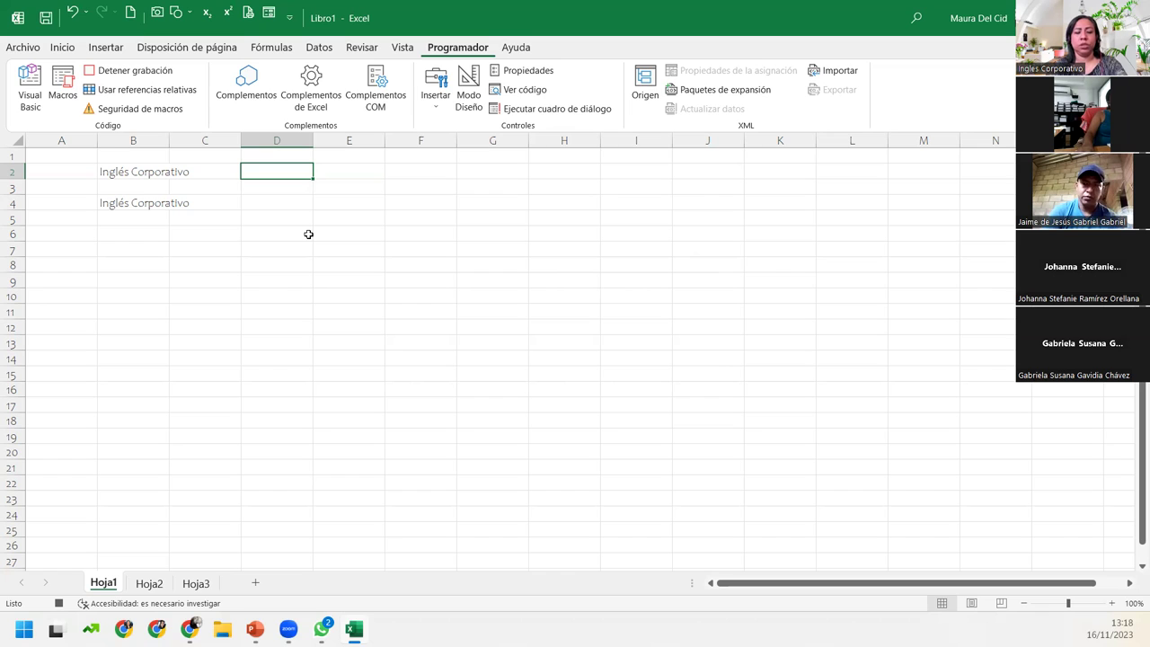
text(Ingles)
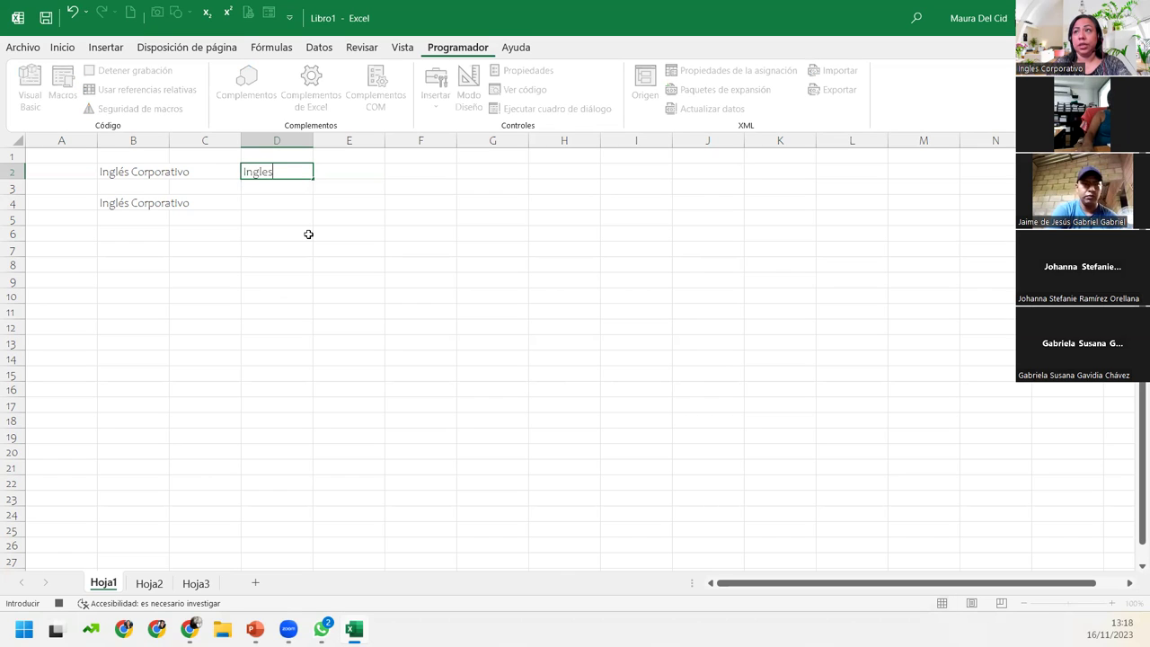
key(BackSpace)
key(BackSpace)
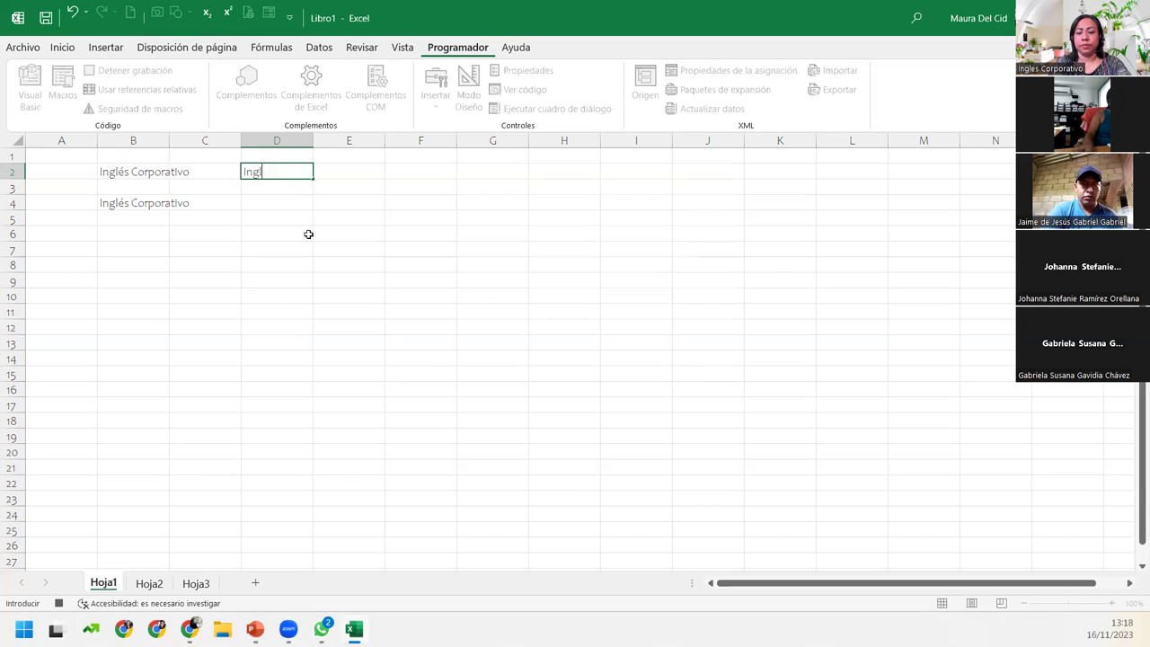
text(és I)
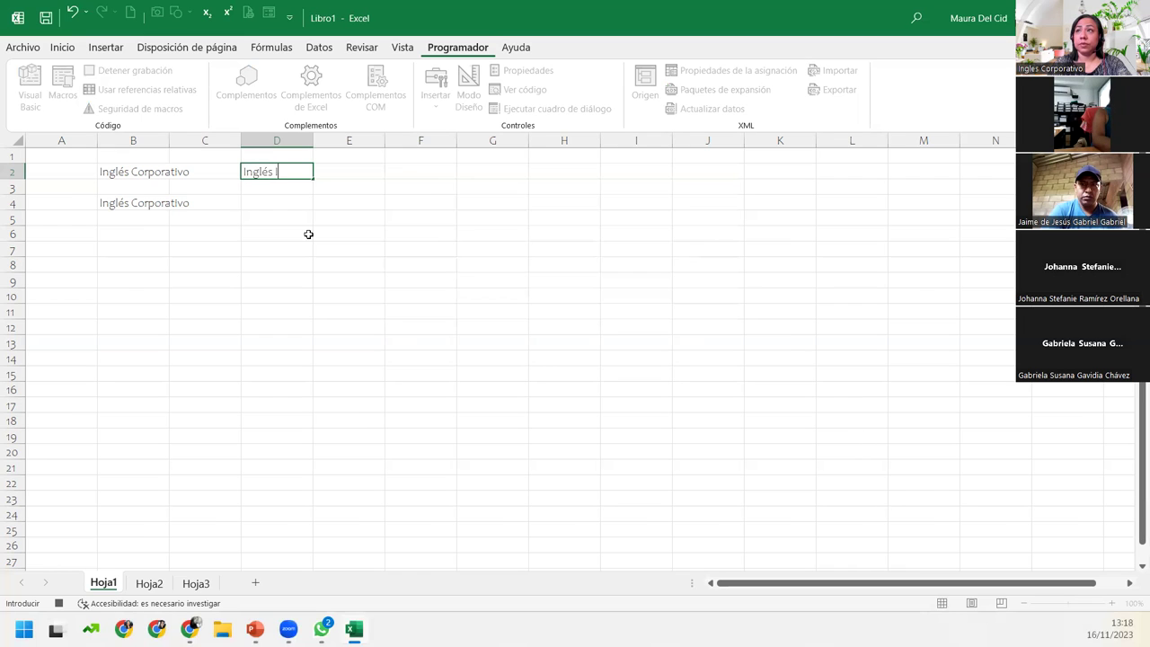
text(Corporativo)
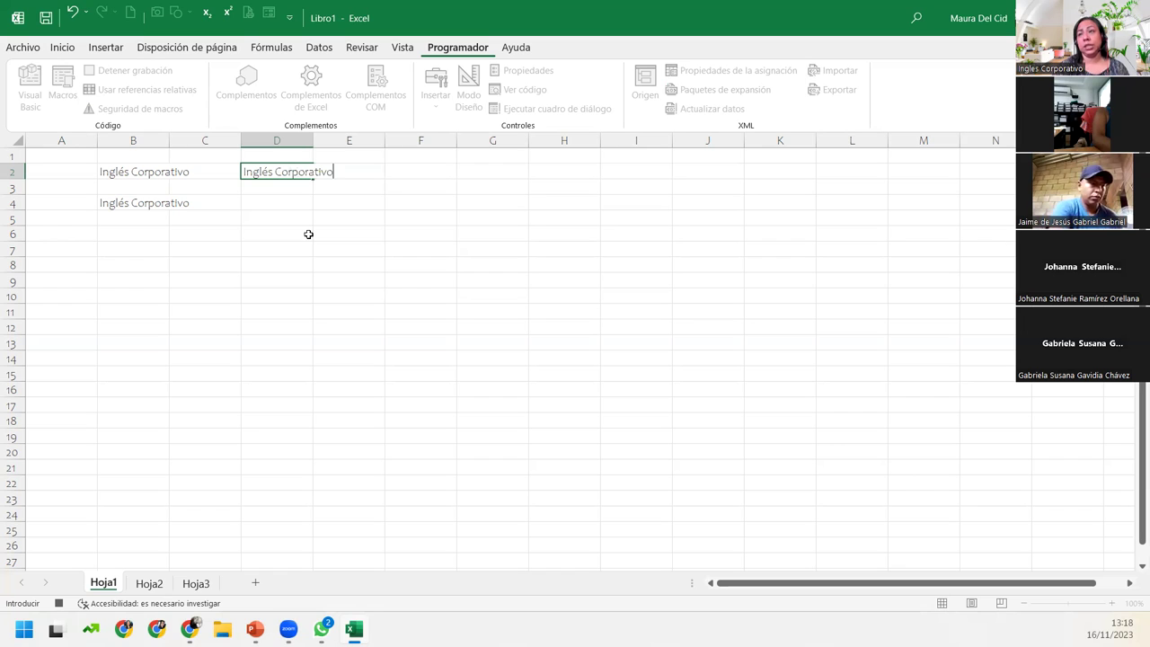
key(Return)
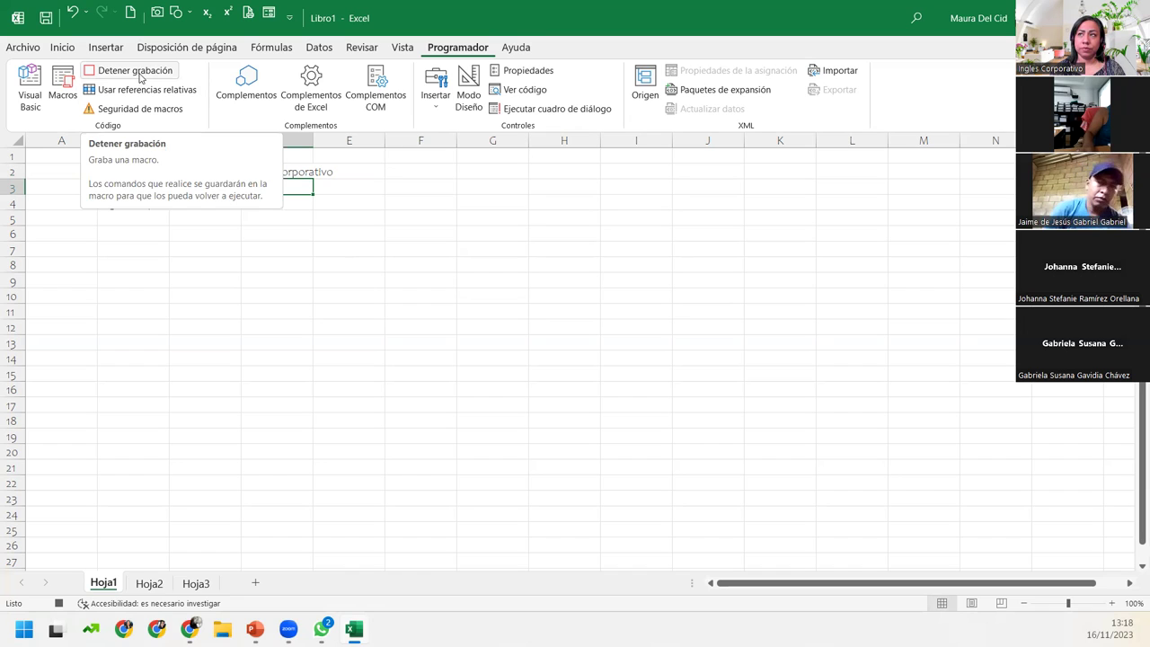
Step: Stop recording with Detener grabación to save the NombreEmpresa macro
click(140, 80)
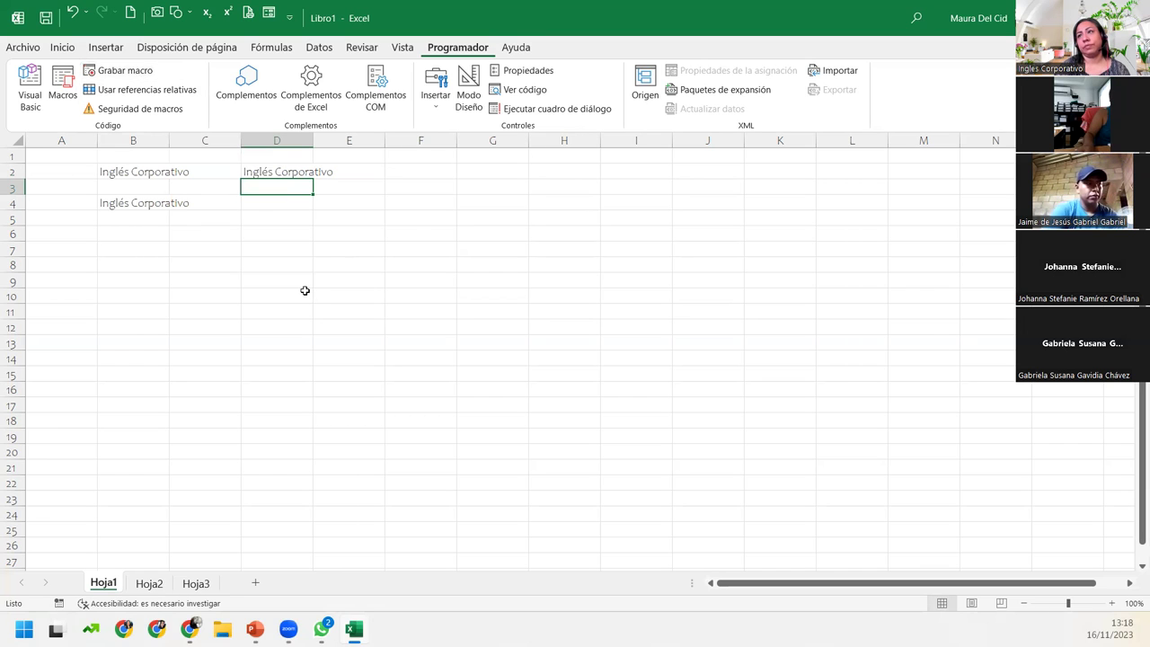
click(305, 294)
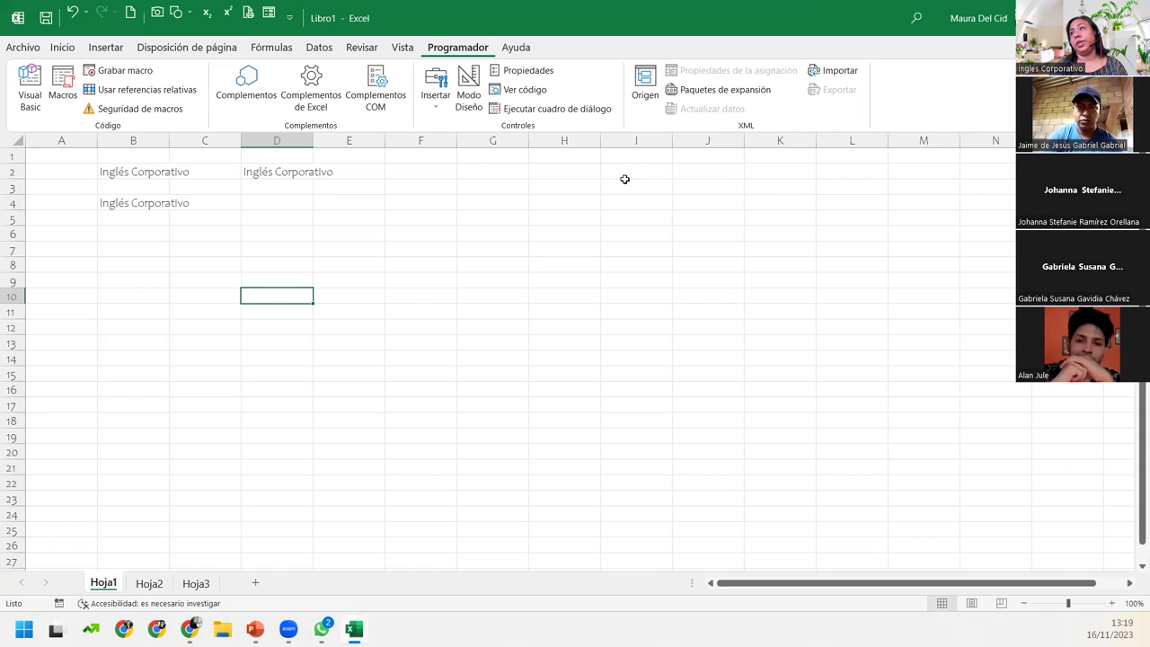
Step: Run the macro with its shortcut in H2 and F4 to fill both with 'Inglés Corporativo'
click(582, 171)
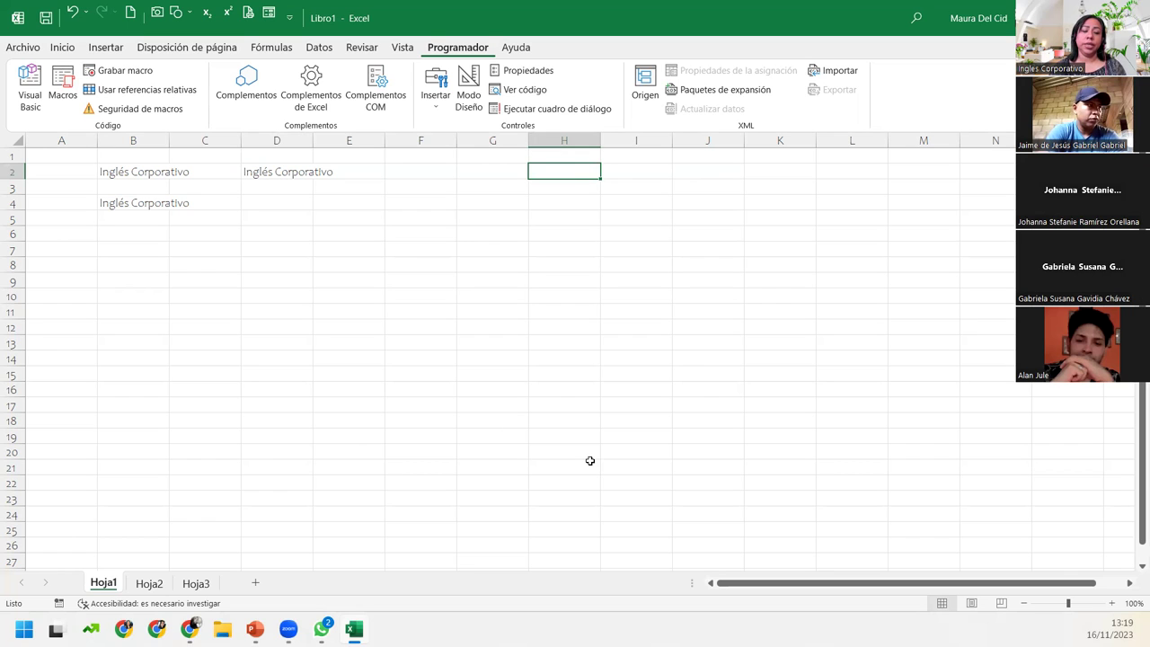
key(ctrl+q)
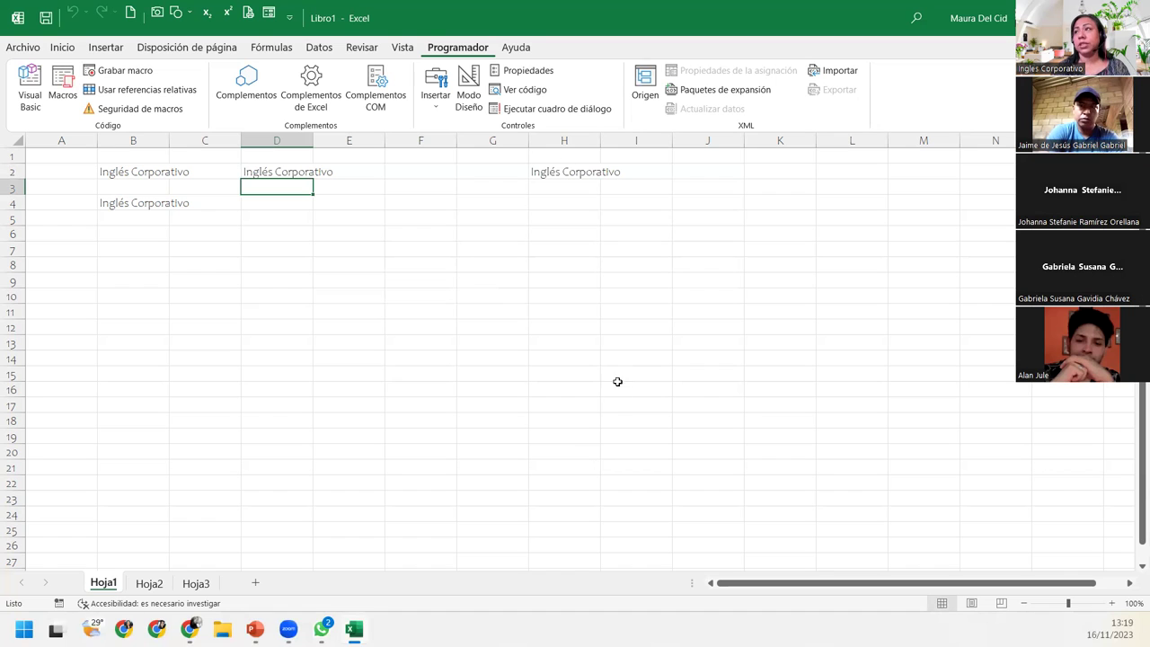
click(577, 171)
click(420, 216)
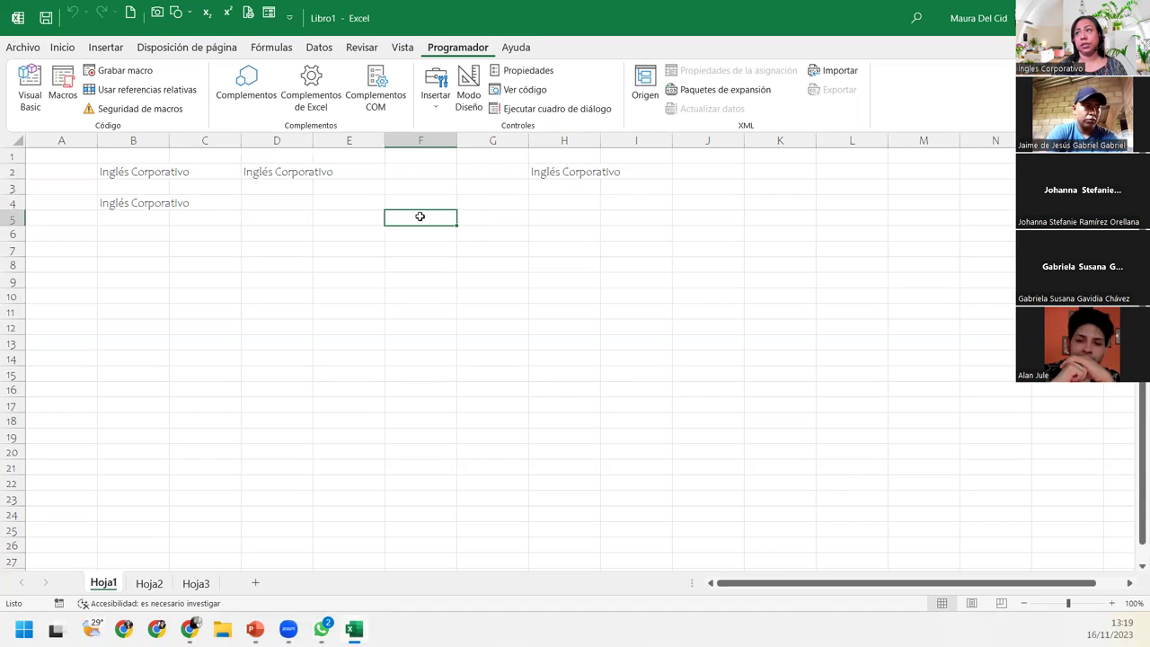
key(Up)
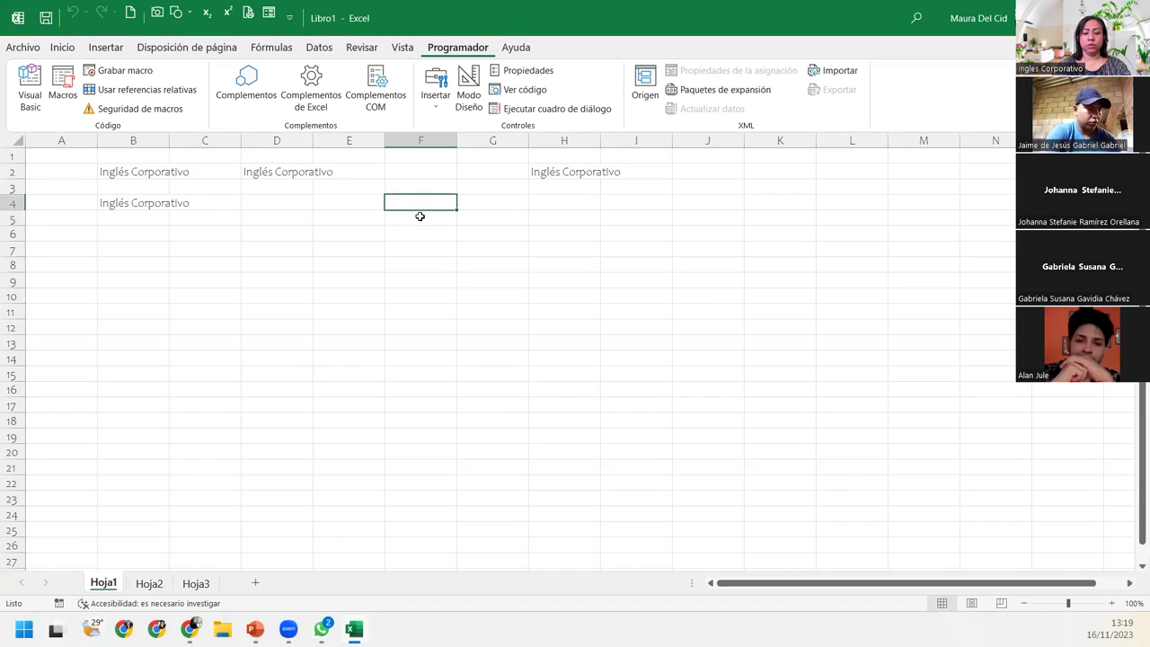
key(ctrl+q)
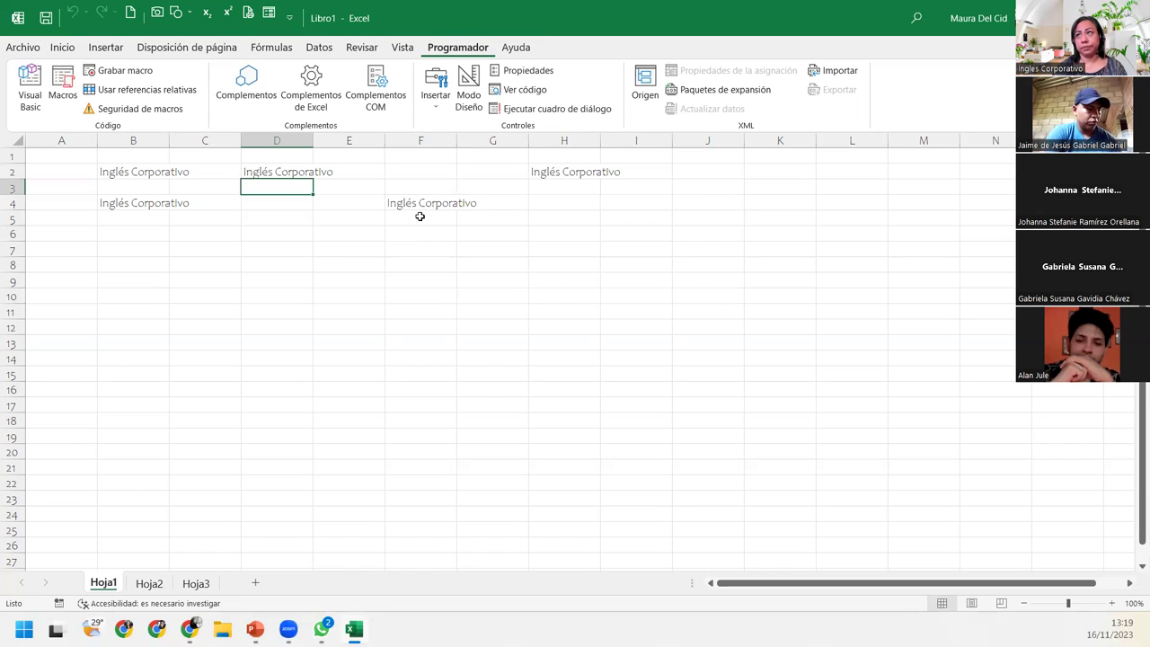
click(368, 295)
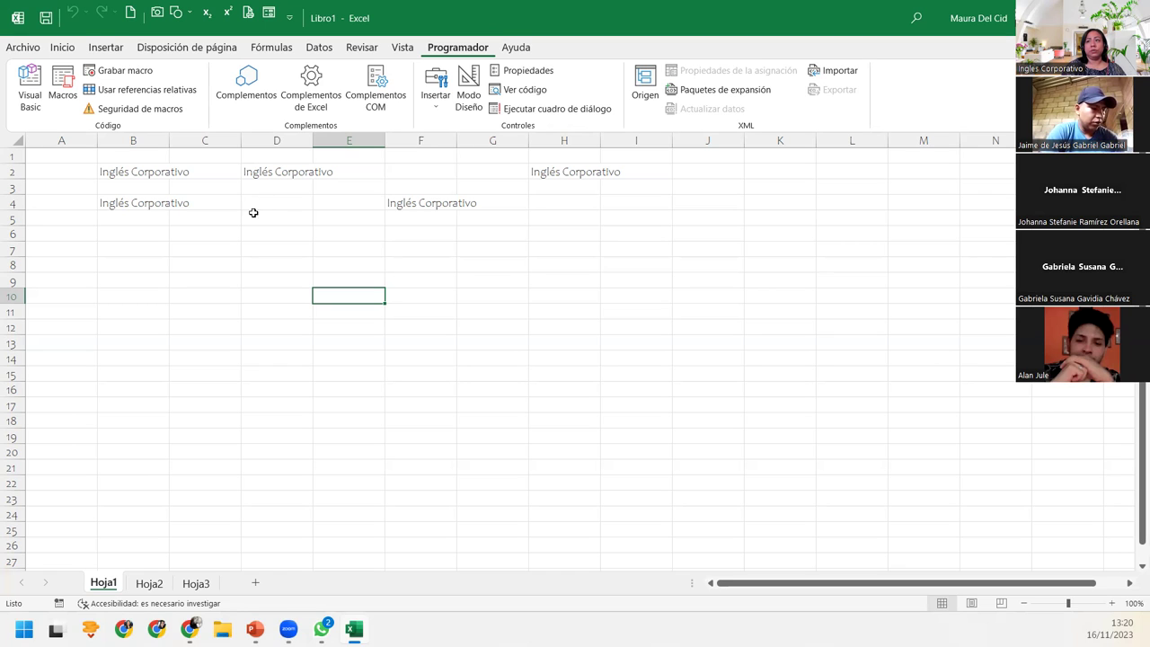
click(247, 235)
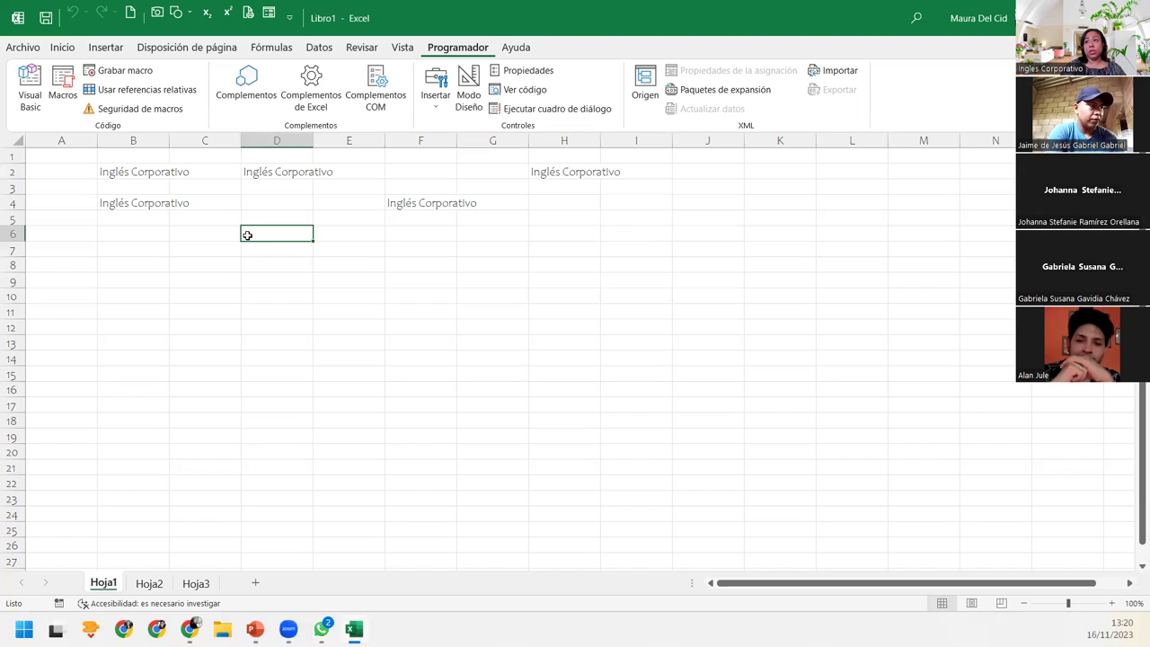
click(559, 171)
right_click(561, 171)
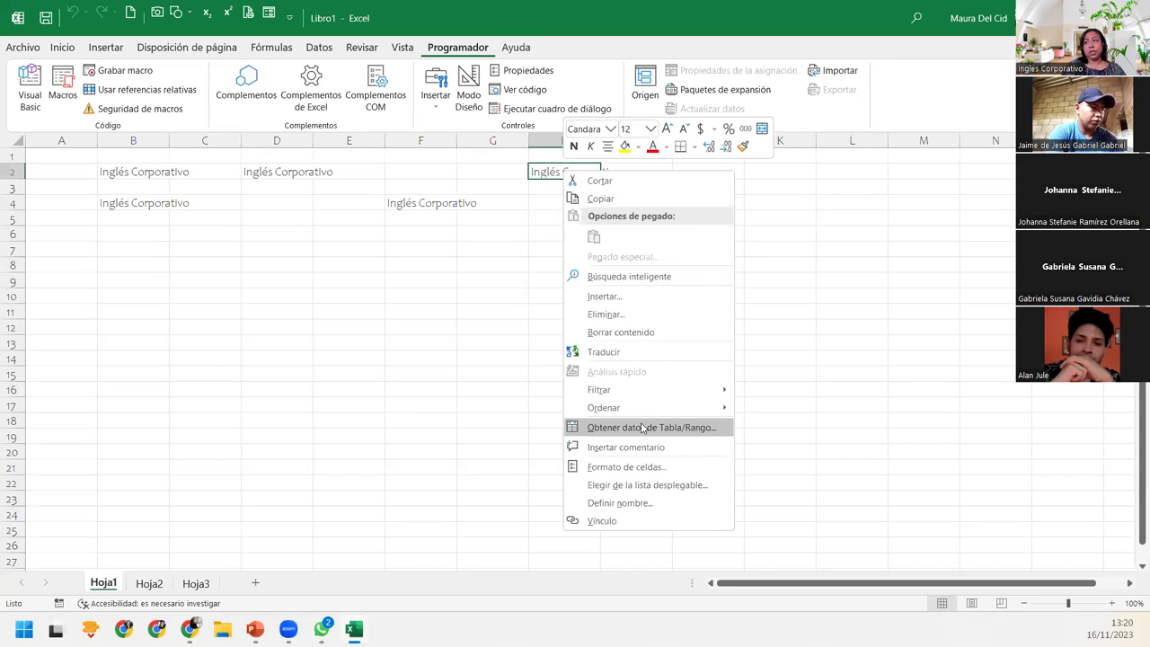
click(619, 315)
click(609, 363)
click(550, 264)
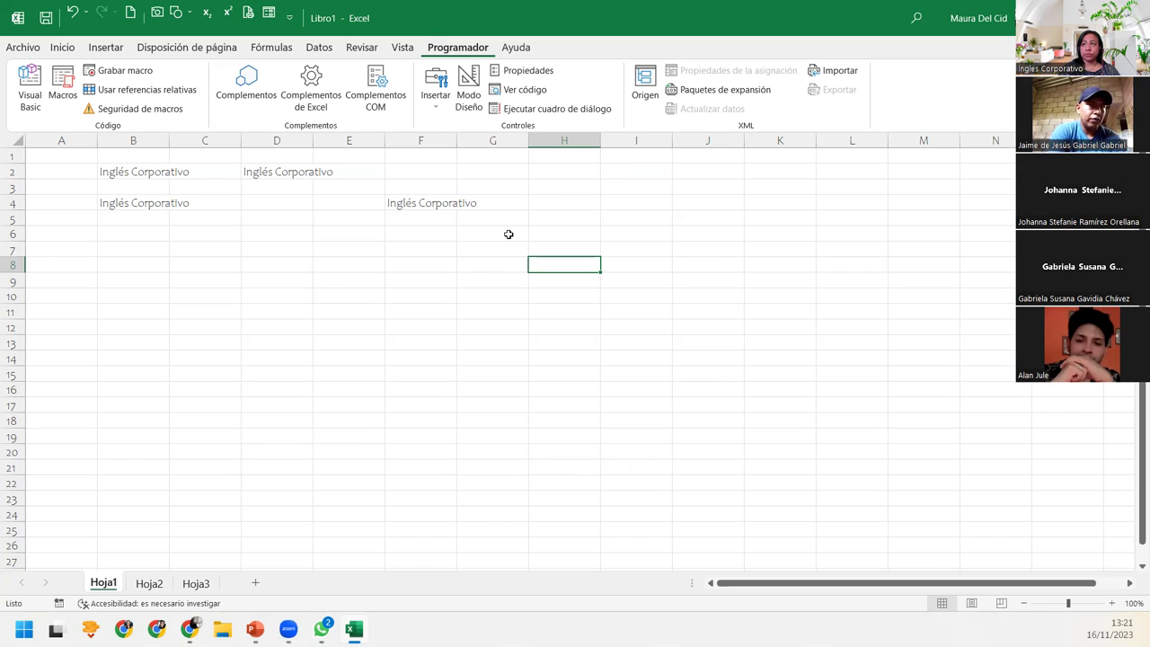
click(554, 167)
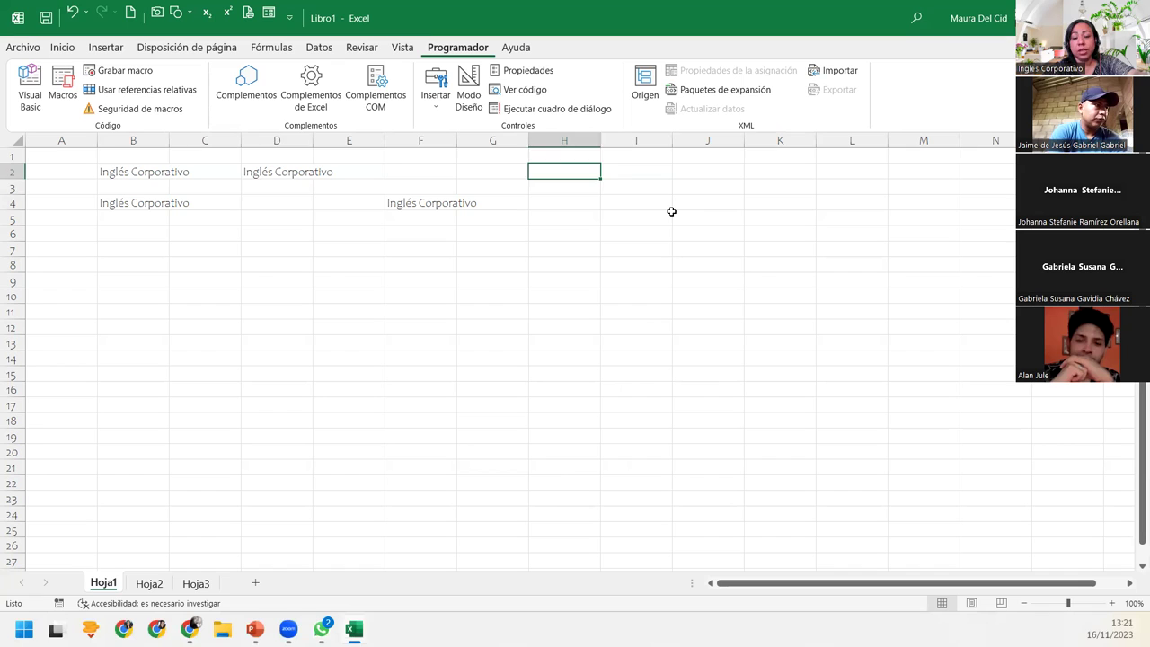
key(ctrl+shift+i)
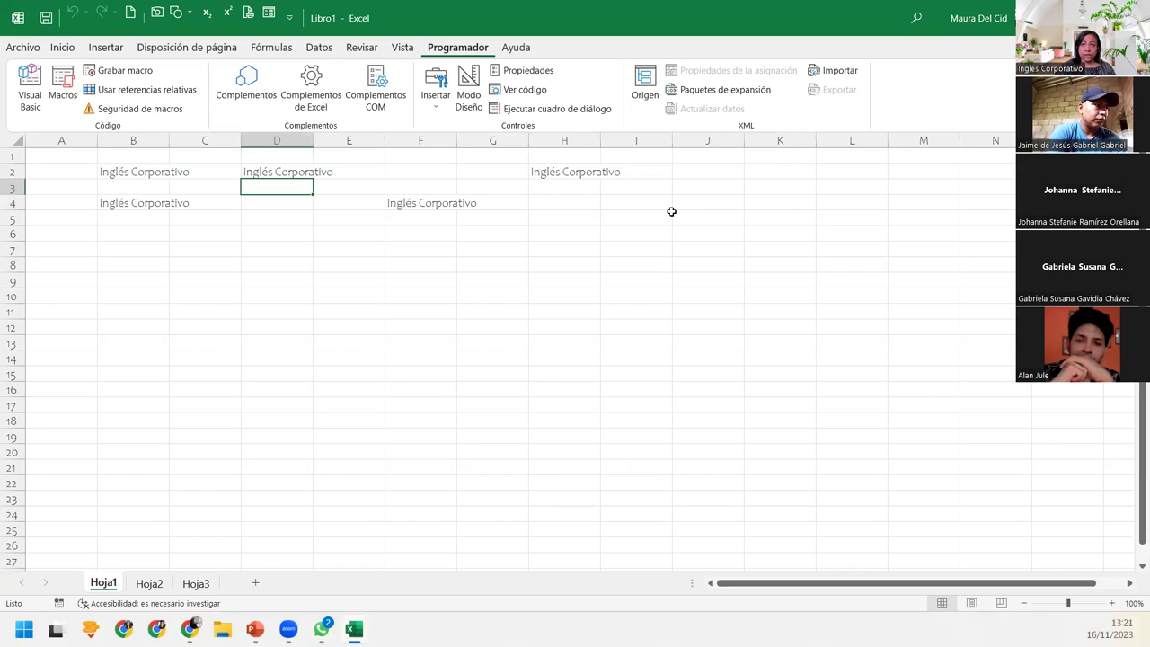
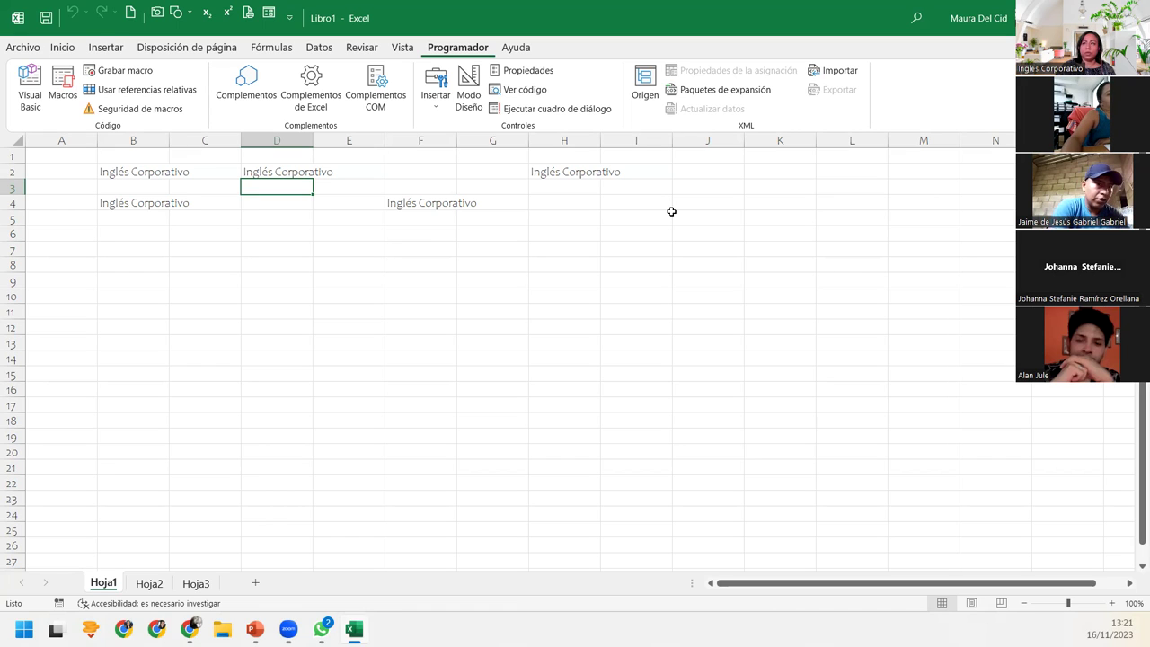
Step: Select cells D5 and D6, then start Save As and browse for a folder
click(276, 221)
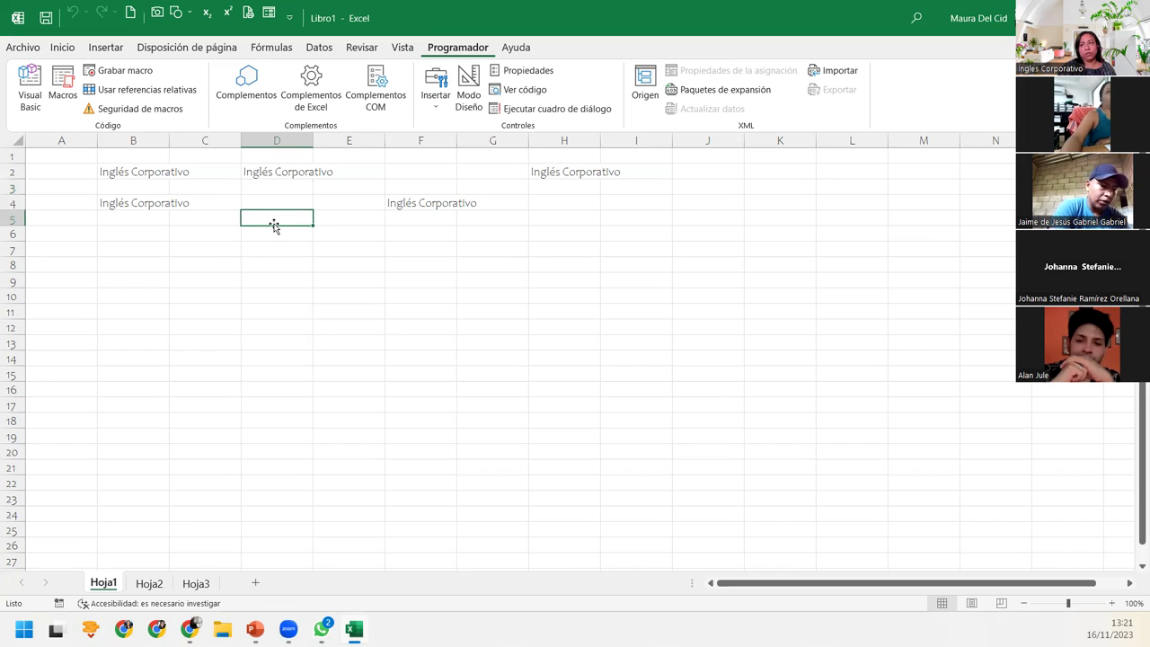
click(265, 235)
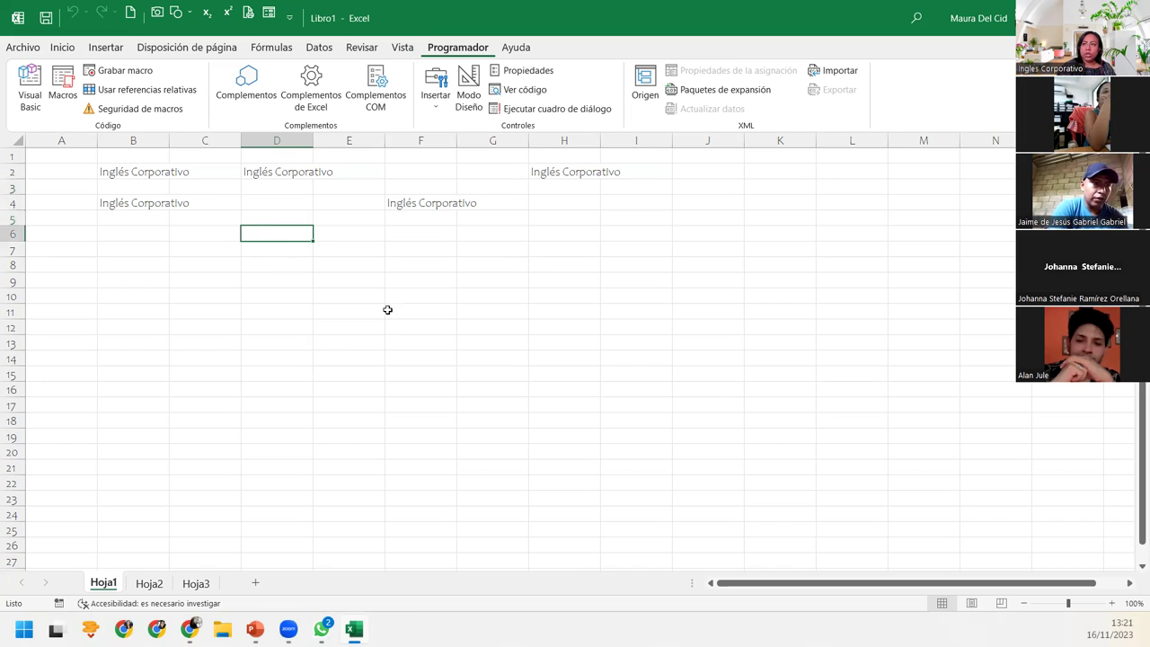
click(25, 49)
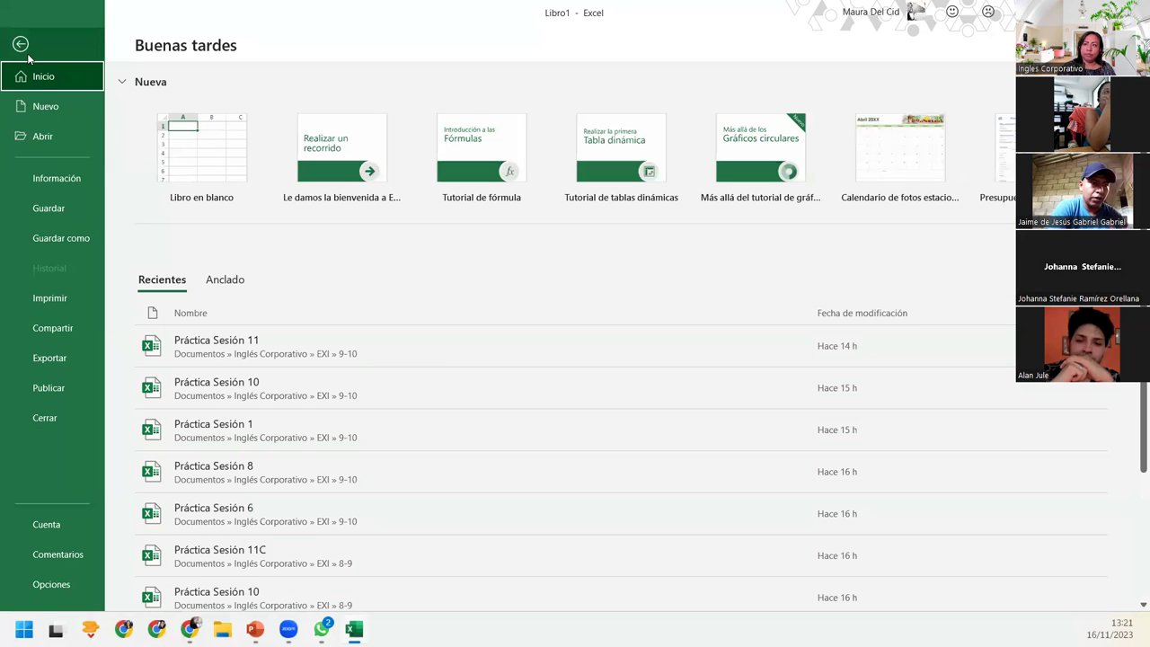
click(79, 240)
click(279, 292)
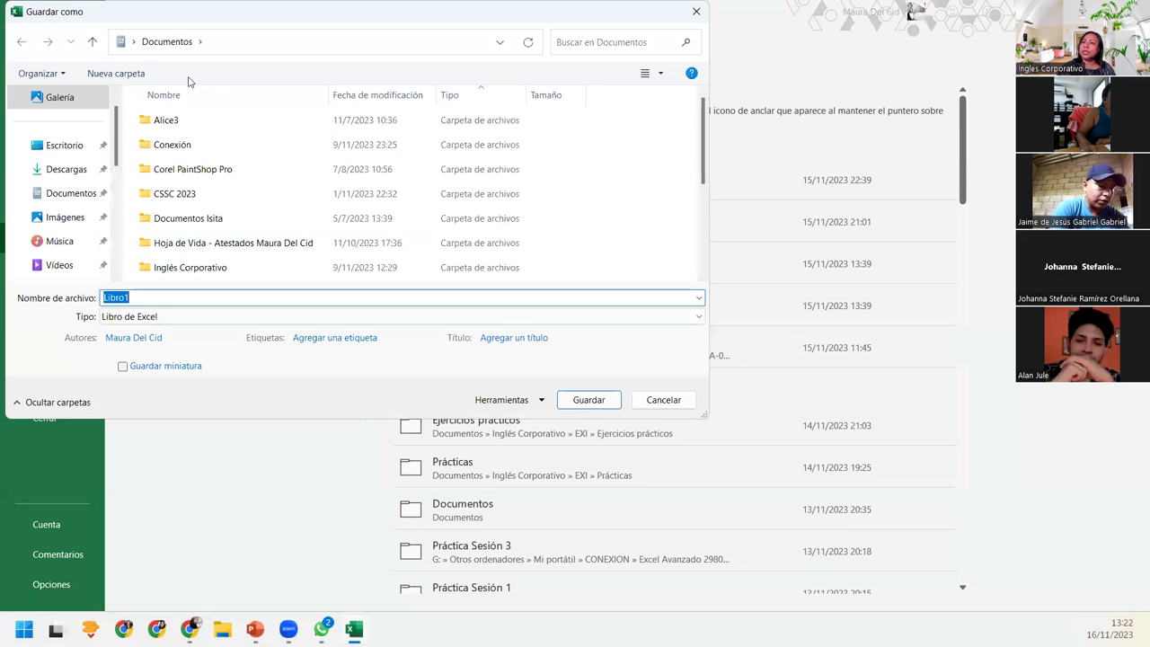
Step: Navigate to the Inglés Corporativo\EXA\prácticas desarrolladas folder
double_click(193, 267)
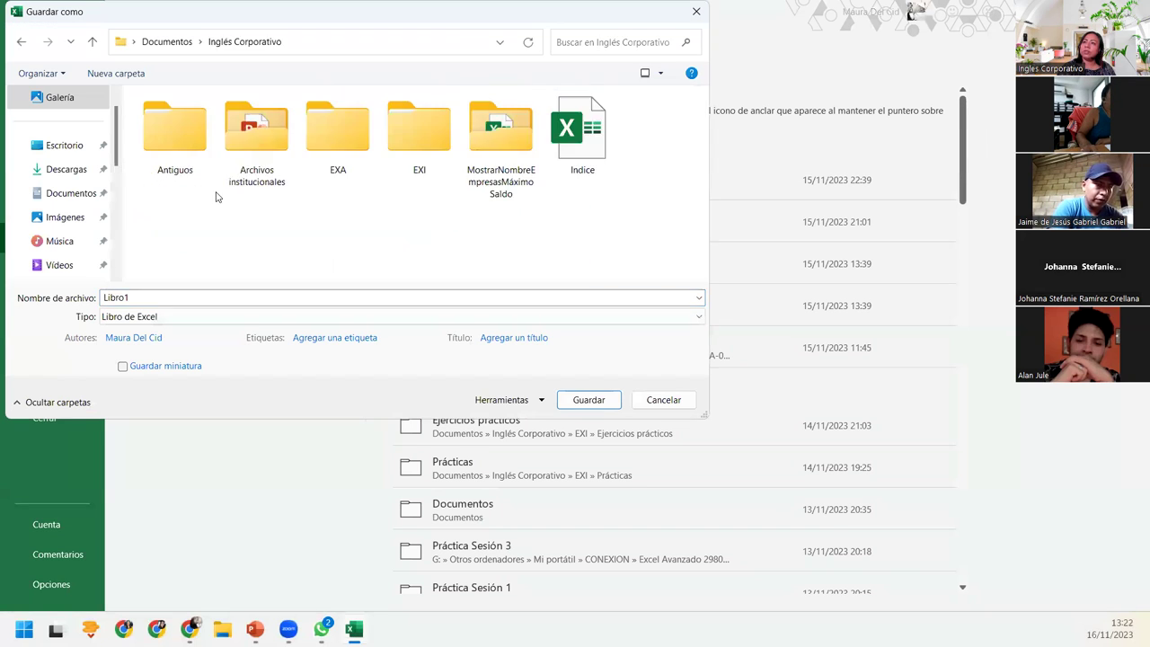
double_click(418, 133)
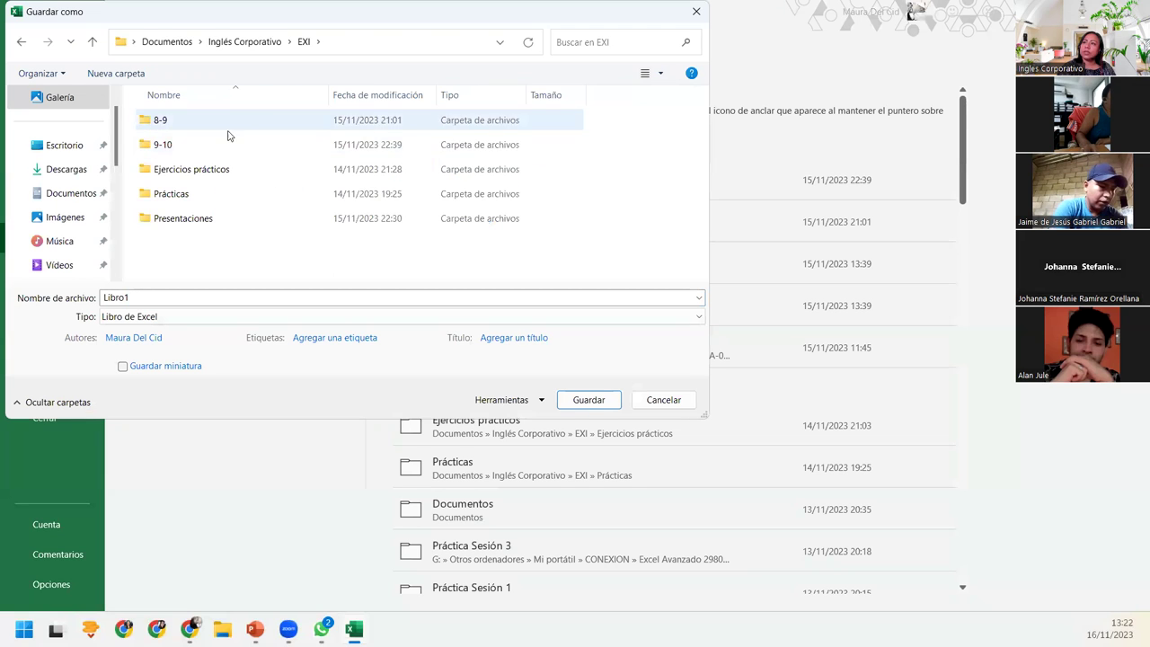
click(244, 42)
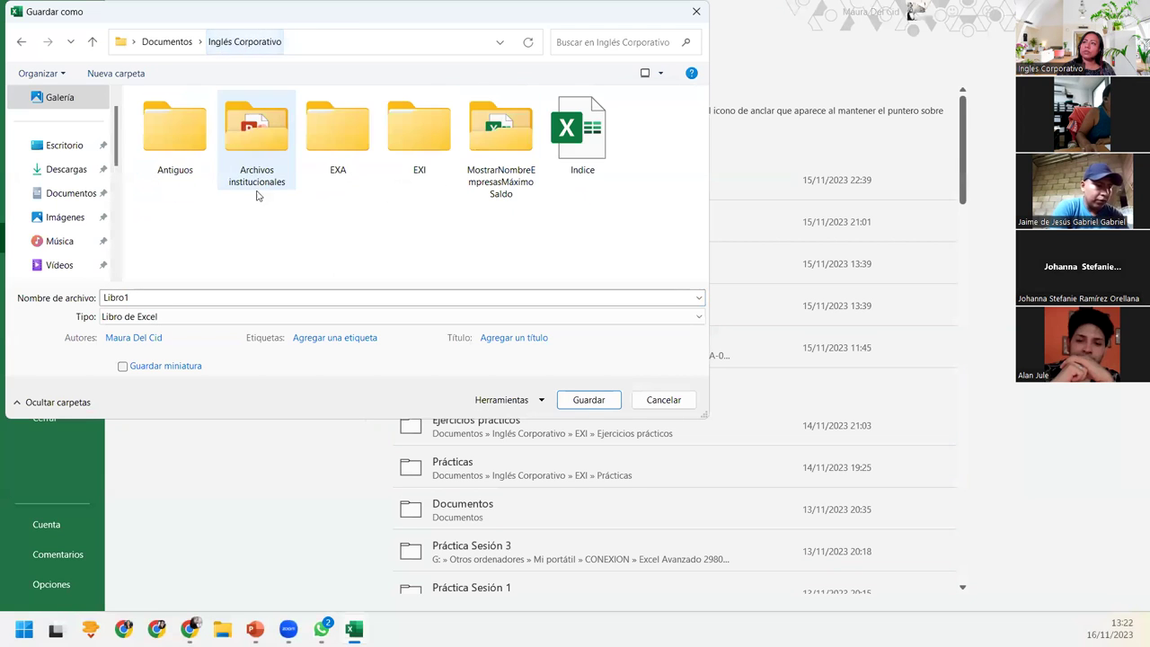
double_click(335, 130)
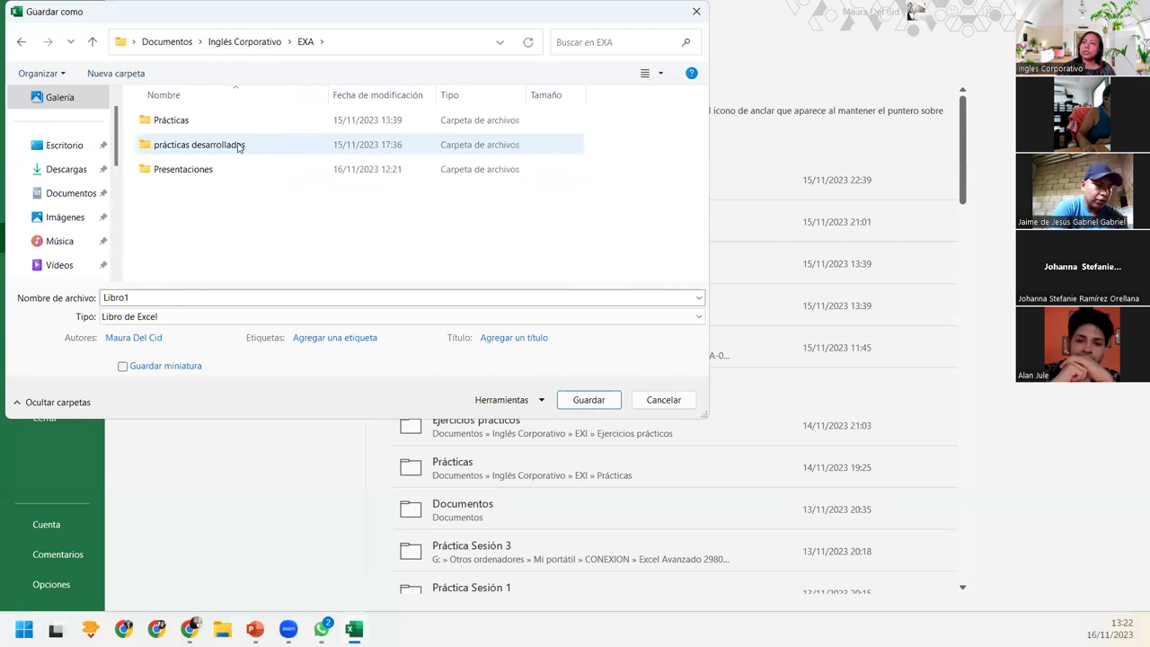
double_click(187, 145)
scroll(291, 215, down, 2)
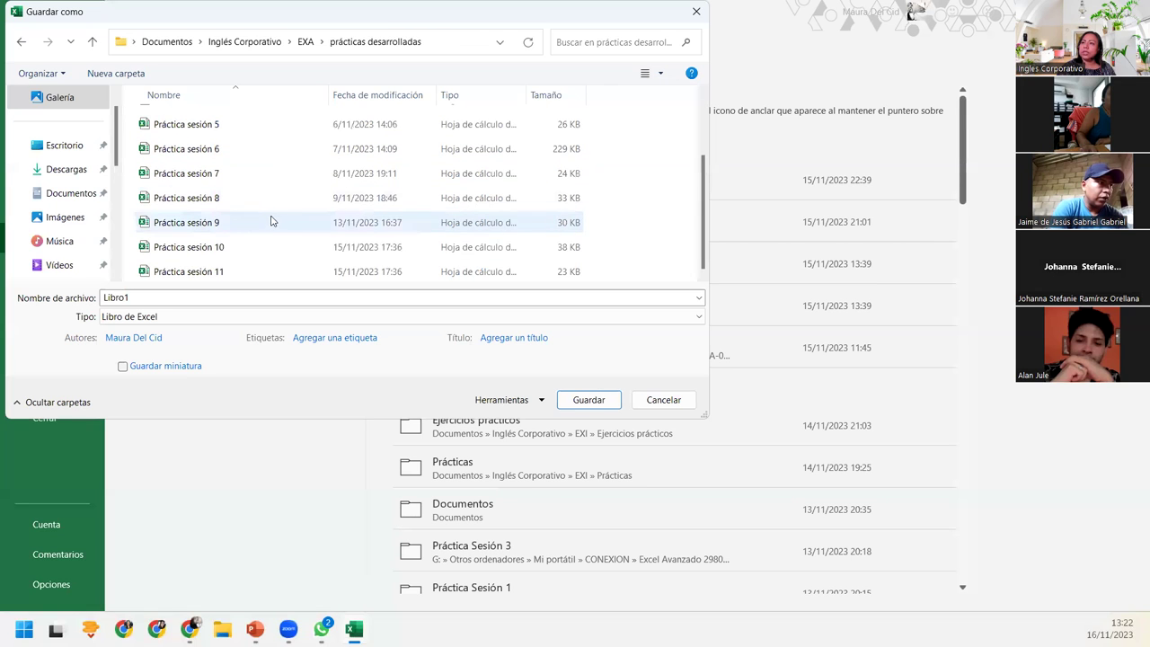
Step: Name the file 'Práctica sesión 12' and open the file type list
click(225, 298)
click(218, 271)
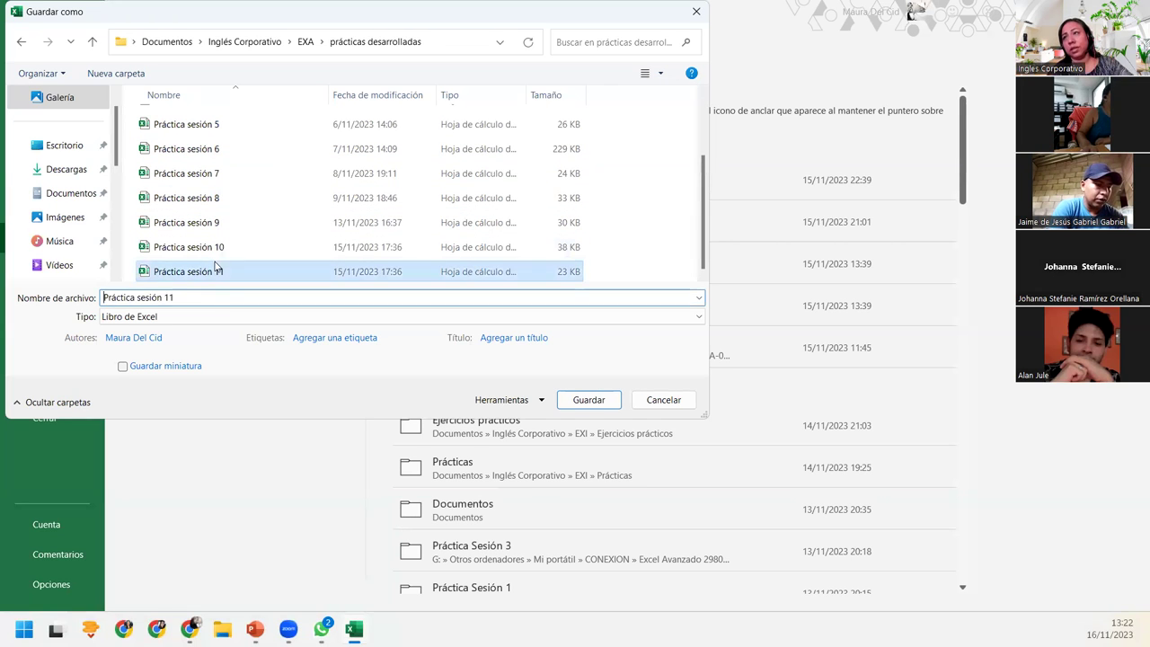
double_click(203, 297)
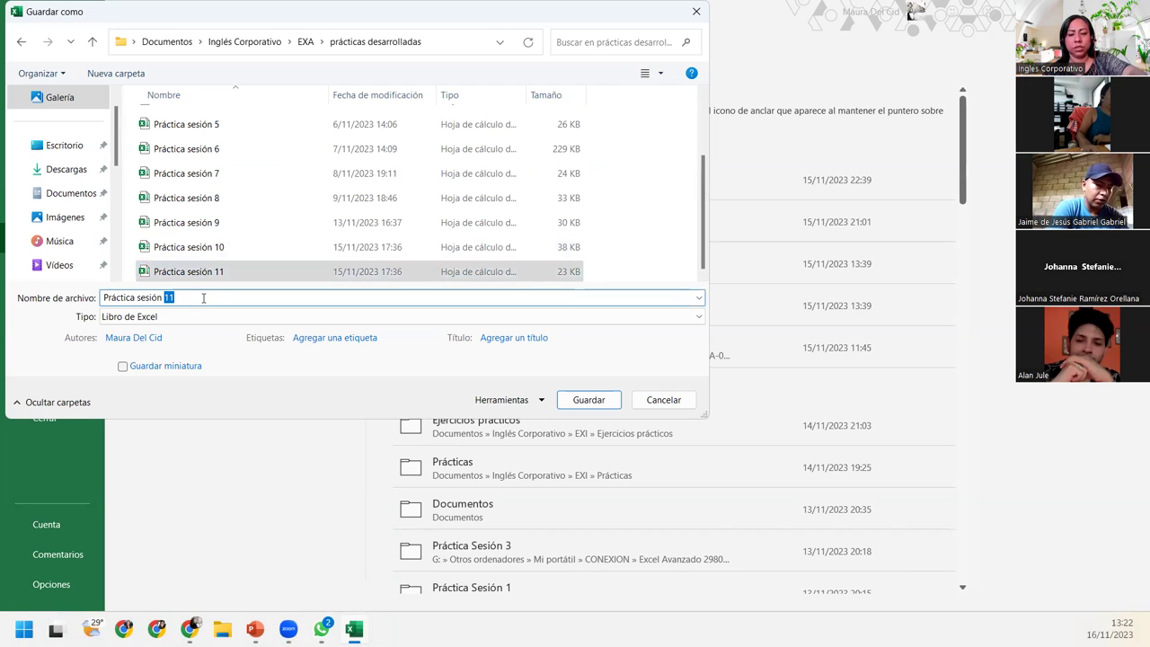
text(12)
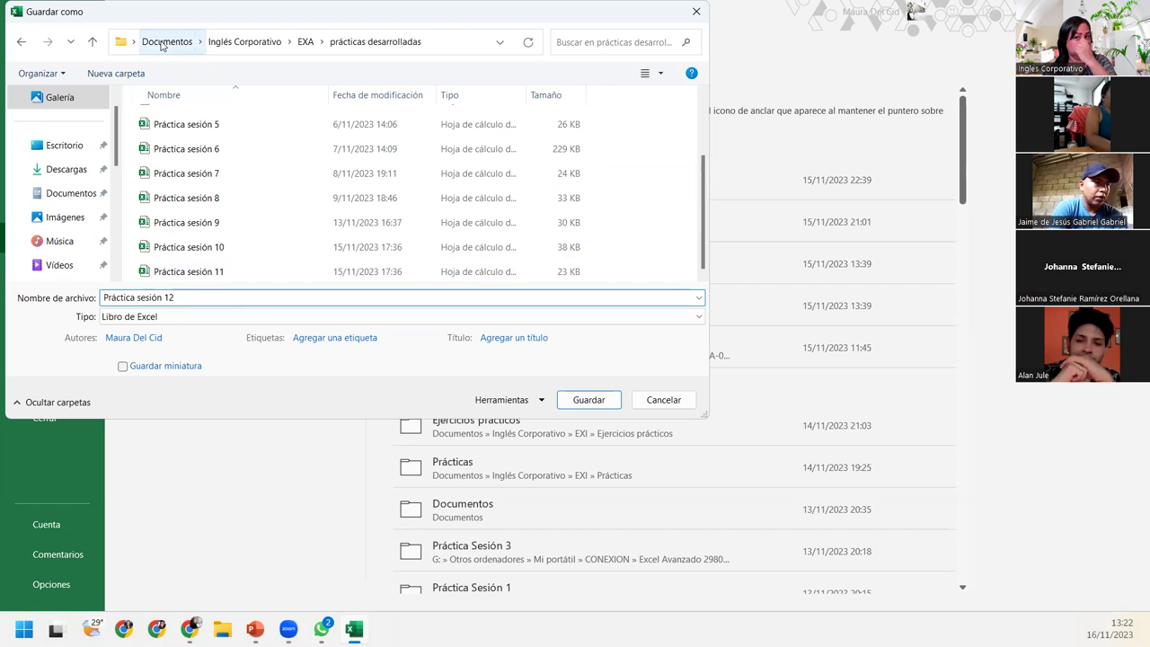
click(226, 318)
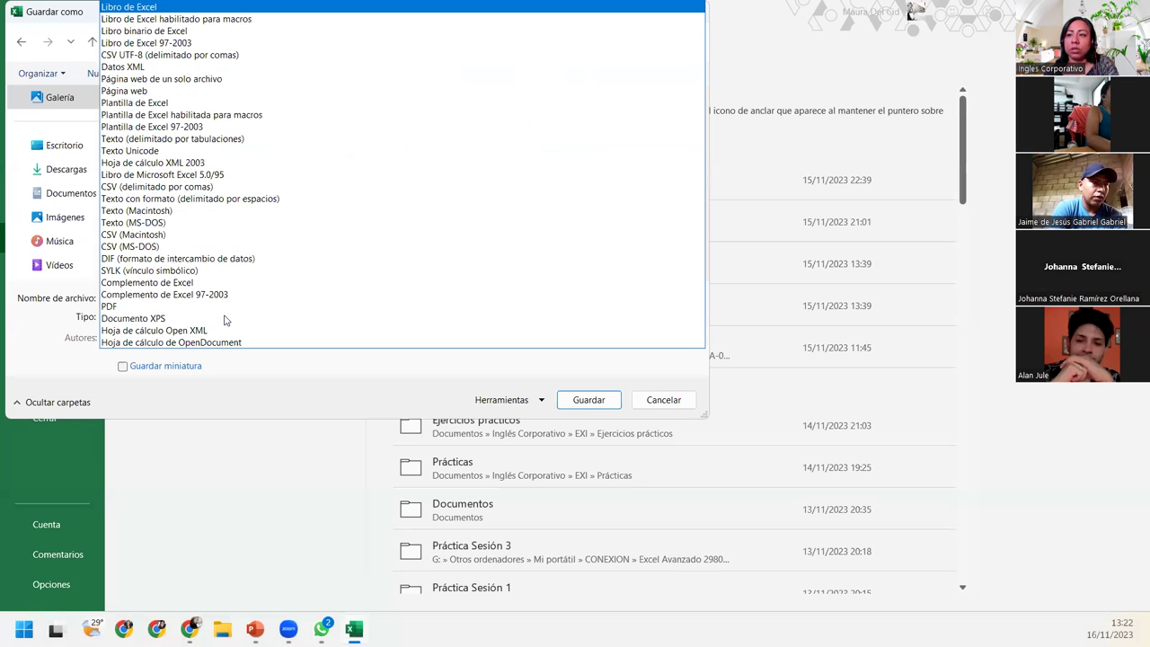
Step: Choose 'Libro de Excel habilitado para macros' as the save file type
click(257, 20)
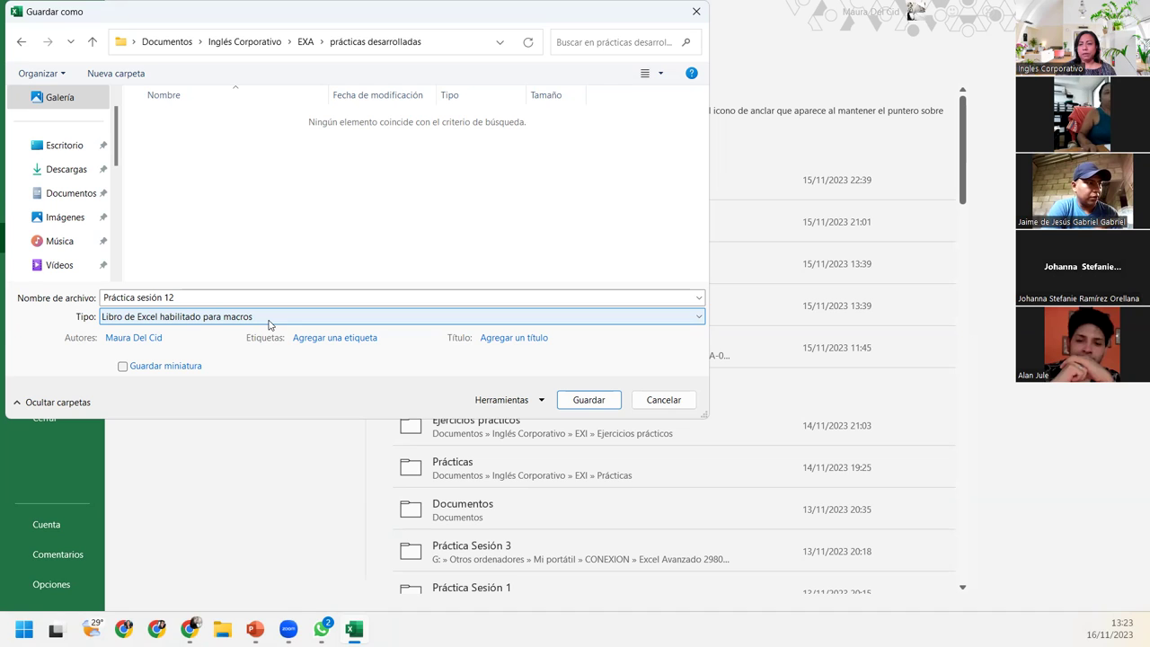
key(Return)
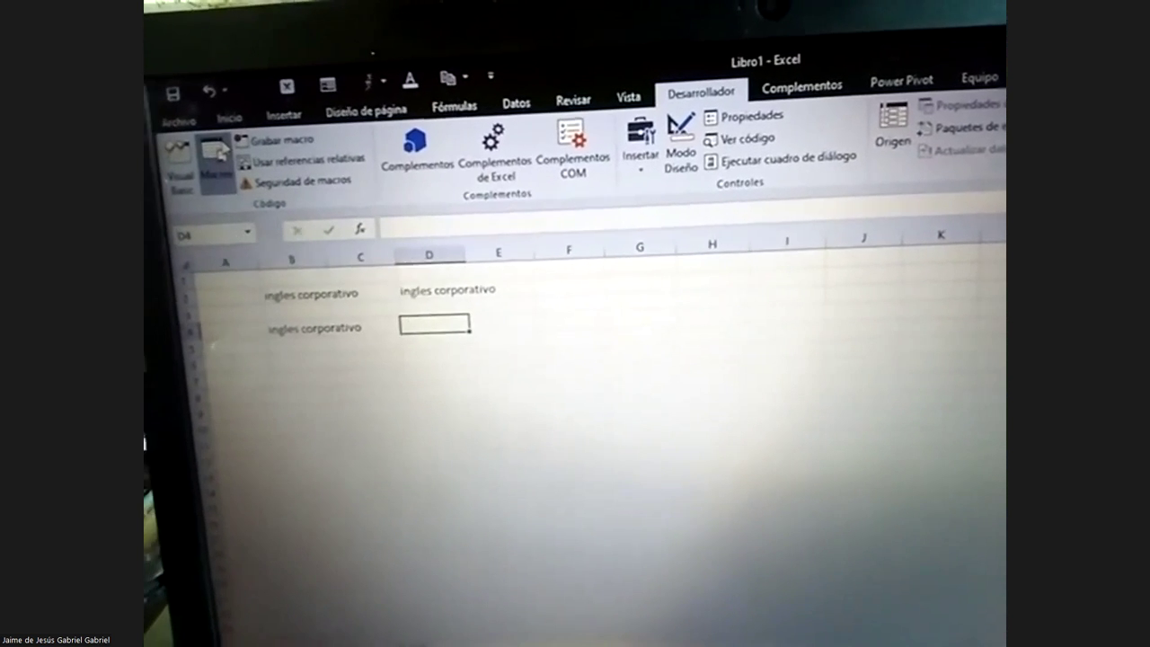
Step: View the nombreempresa macro's options in the Macro dialog, then run it
click(216, 154)
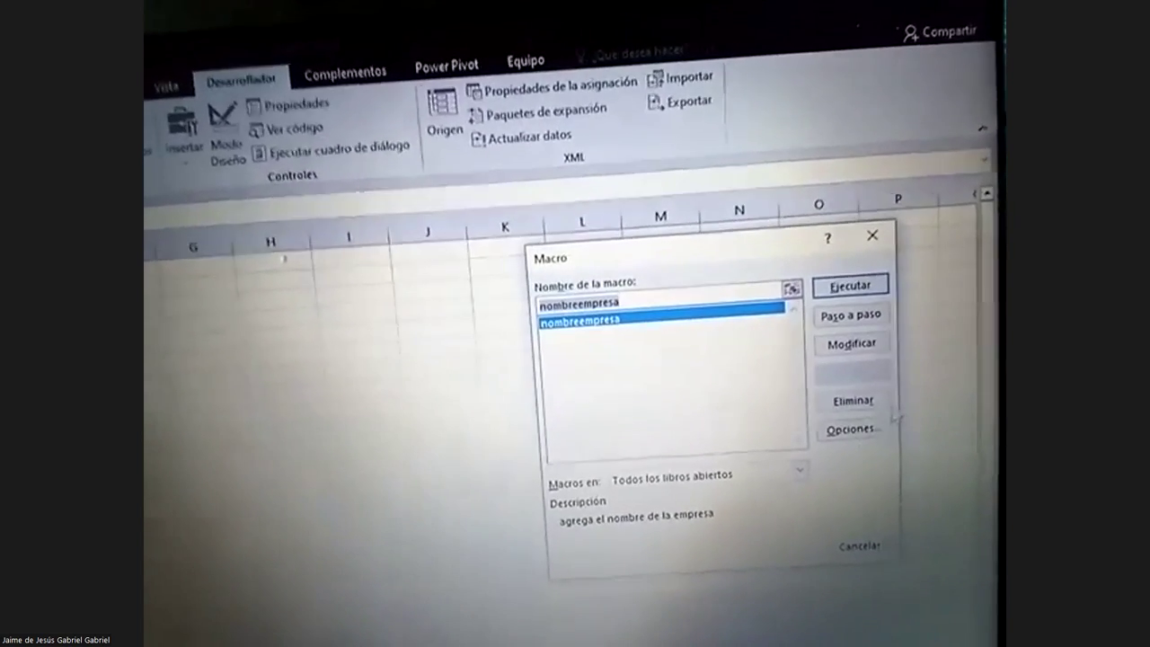
click(858, 430)
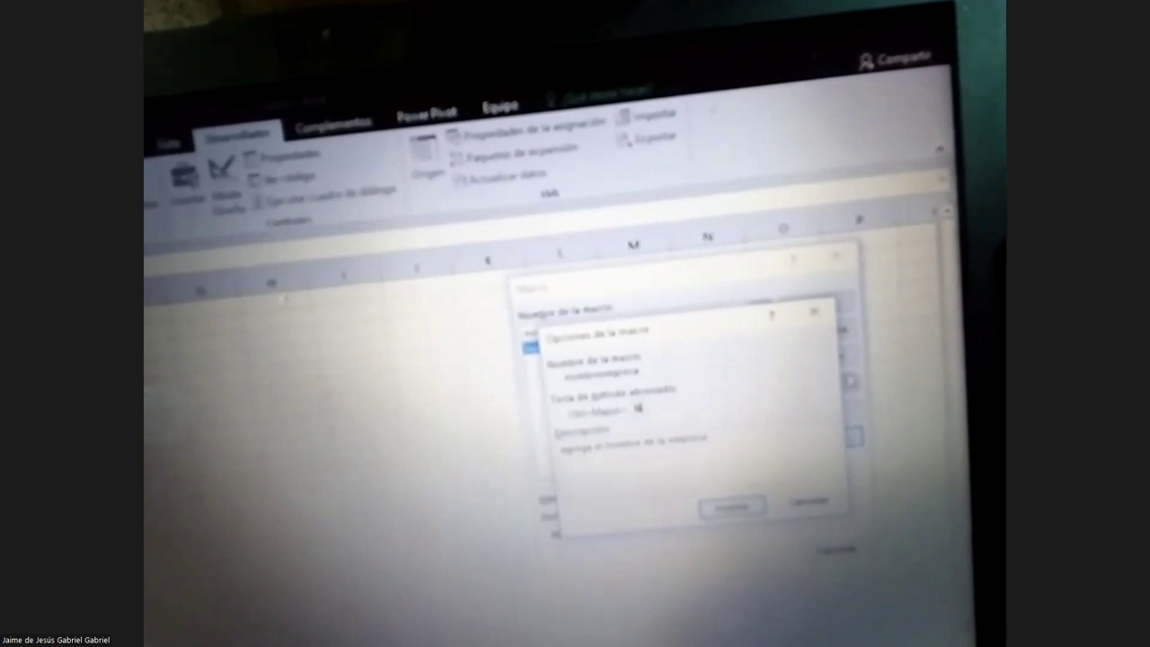
click(818, 310)
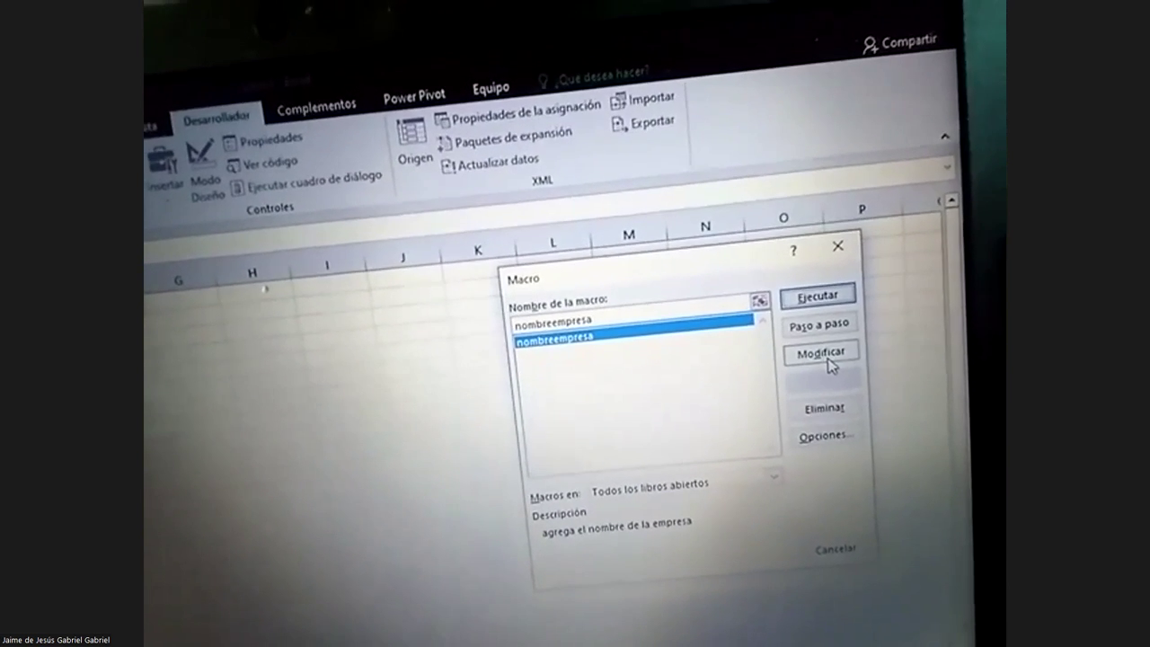
click(842, 295)
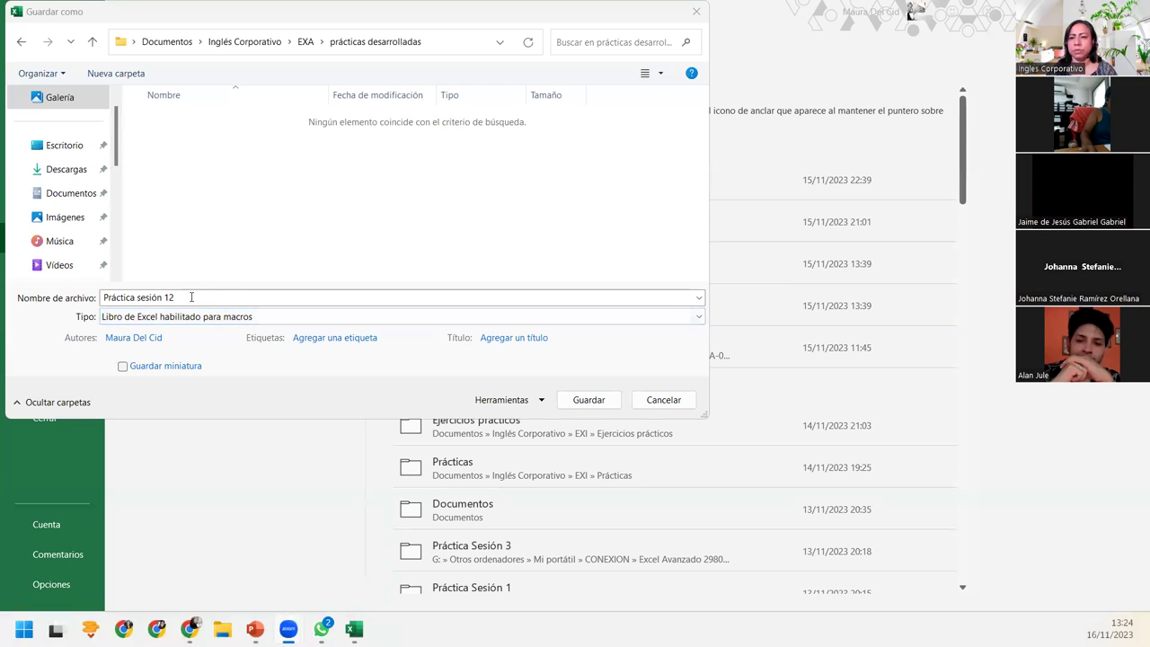
Step: Save Práctica sesión 12 as .xlsm in the prácticas desarrolladas folder
click(192, 296)
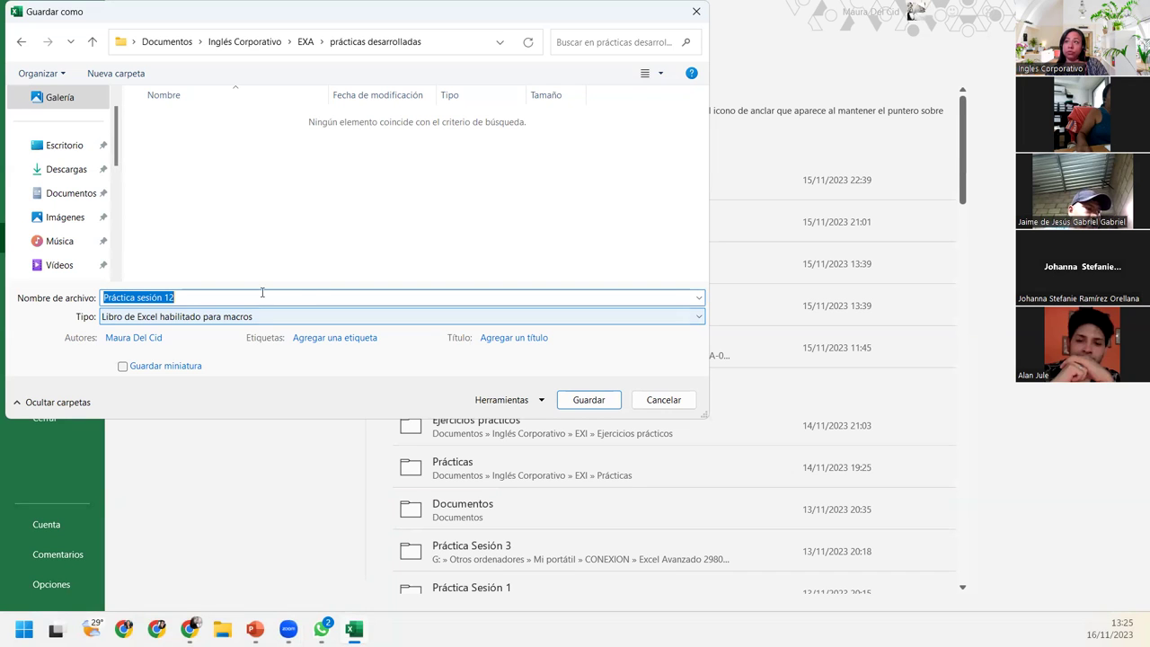
click(571, 401)
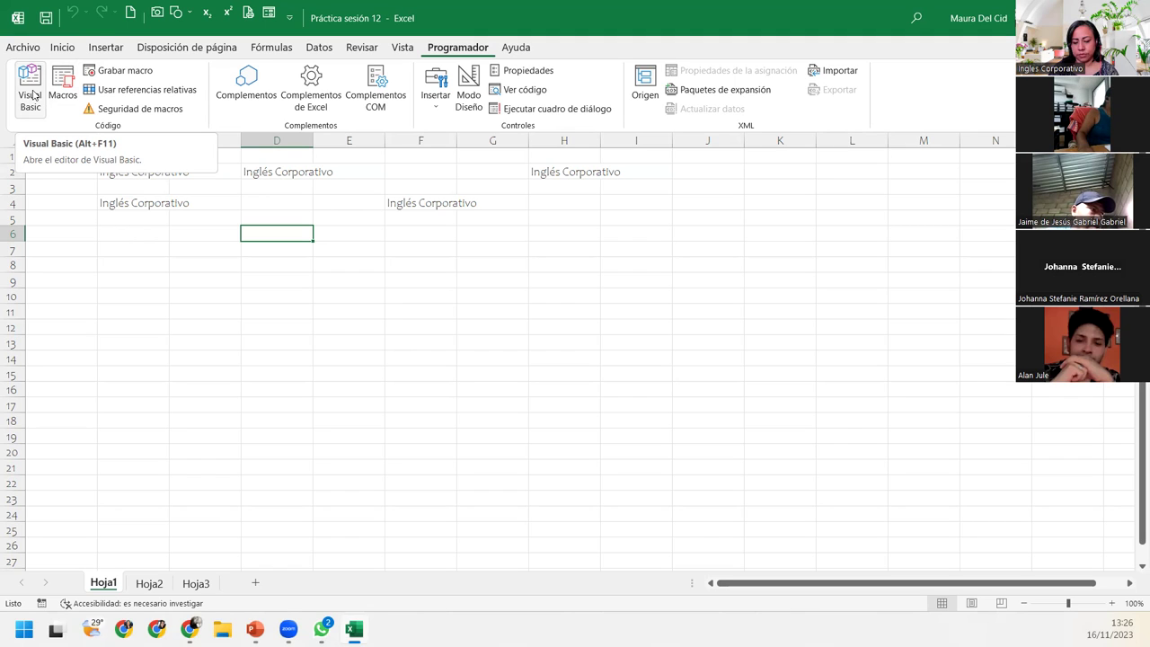
Step: Open the Visual Basic editor for Práctica sesión 12
click(34, 95)
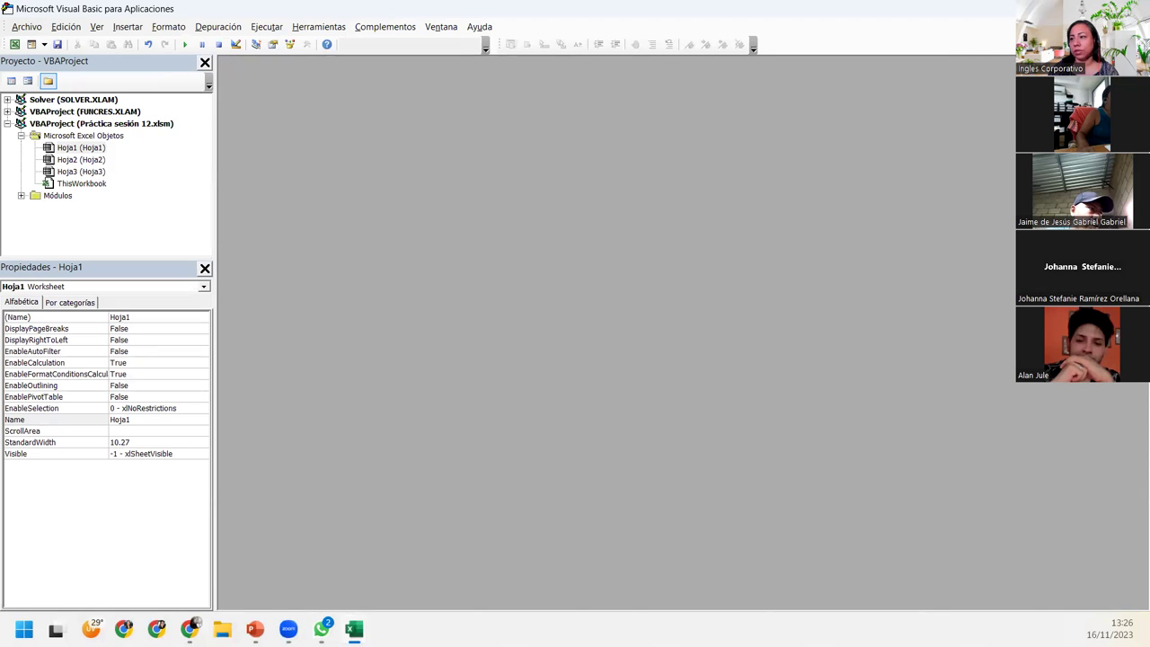
click(354, 629)
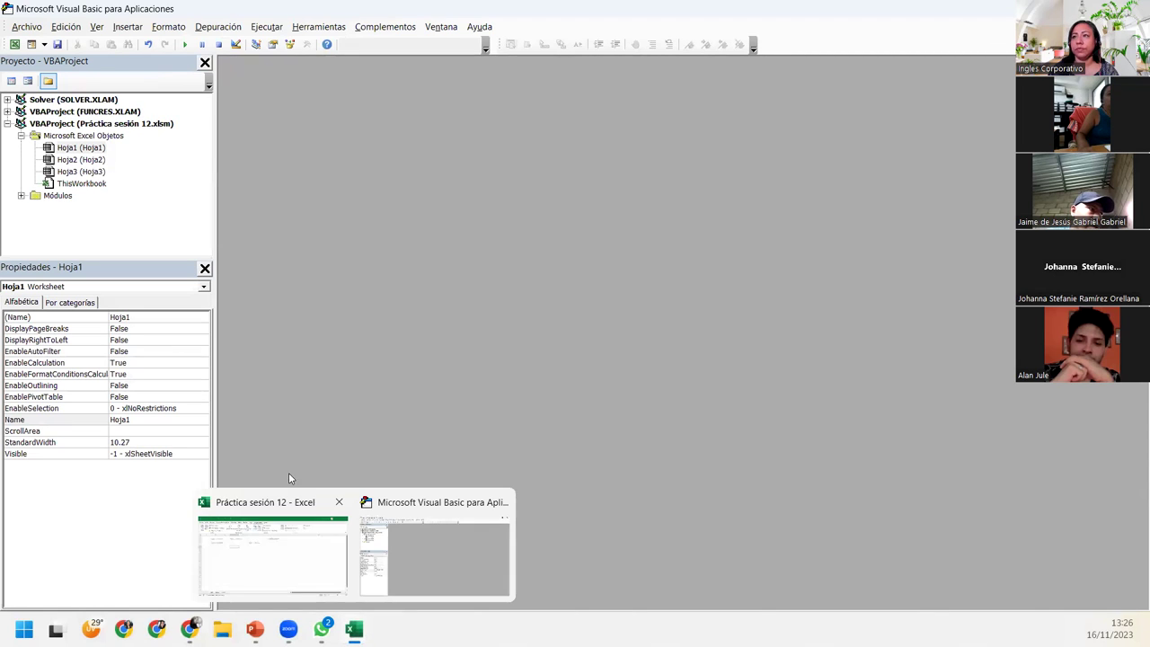
click(154, 226)
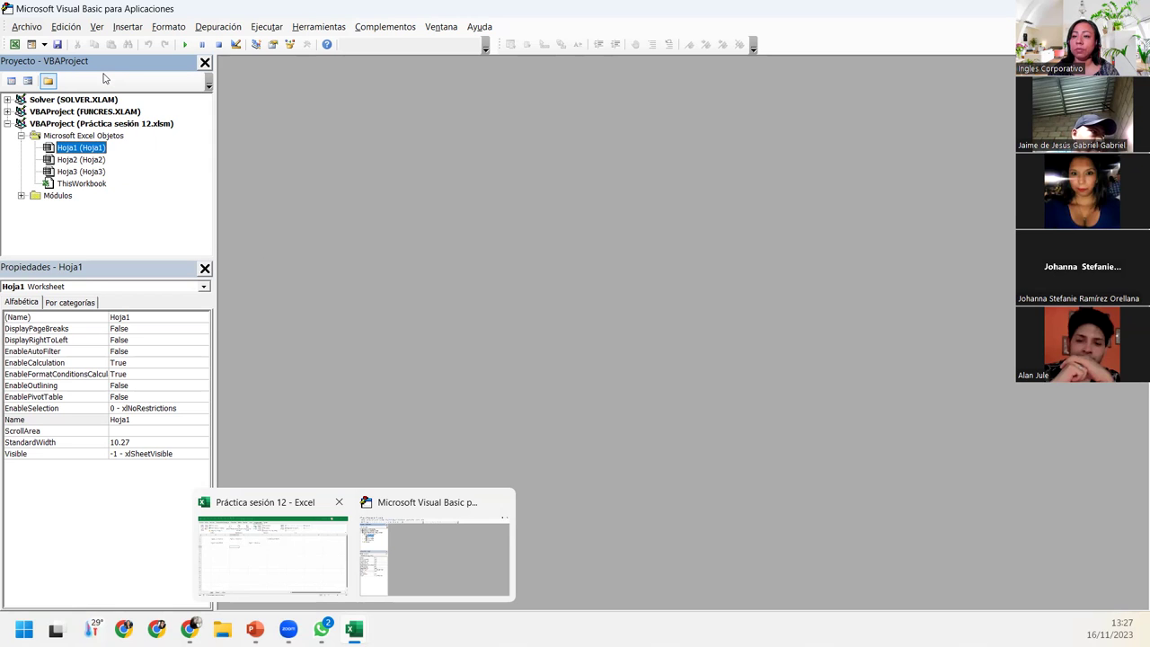
click(97, 27)
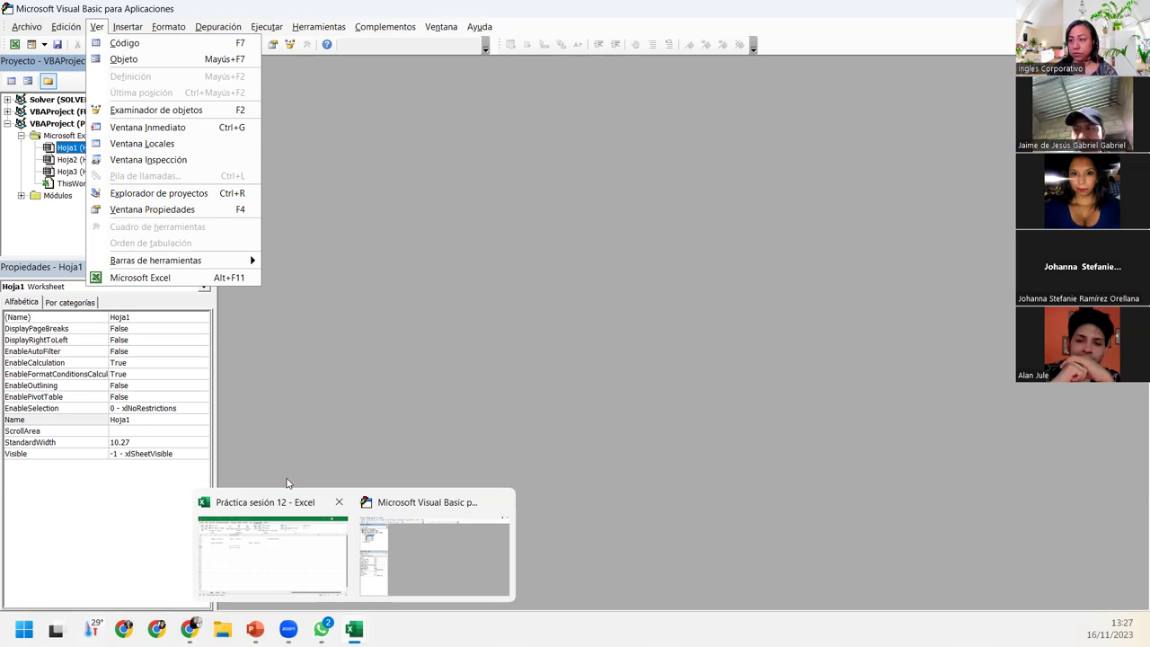
click(296, 570)
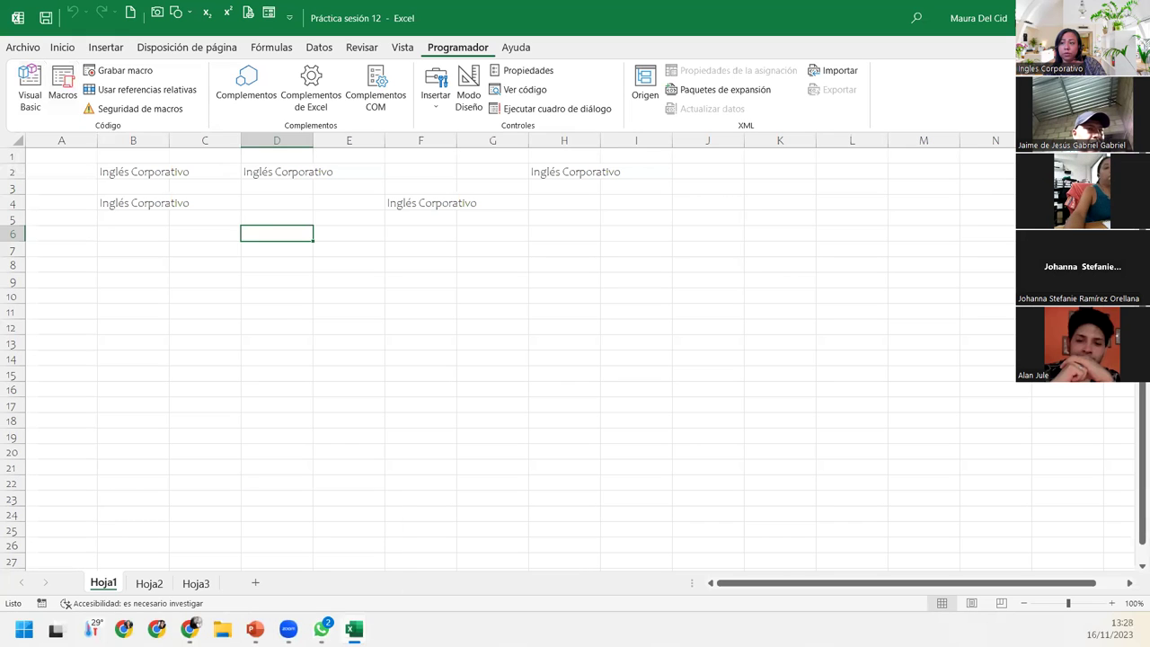
mouse_move(354, 629)
click(439, 580)
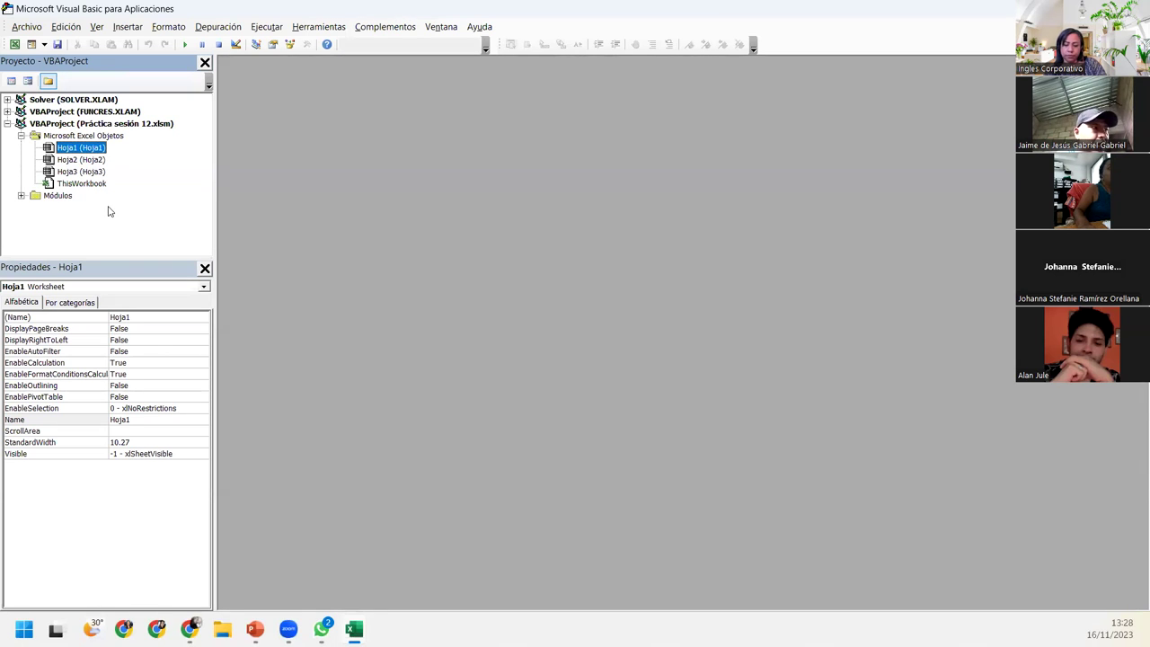
Step: Expand the Módulos folder and open Módulo1's code window
click(21, 196)
click(56, 196)
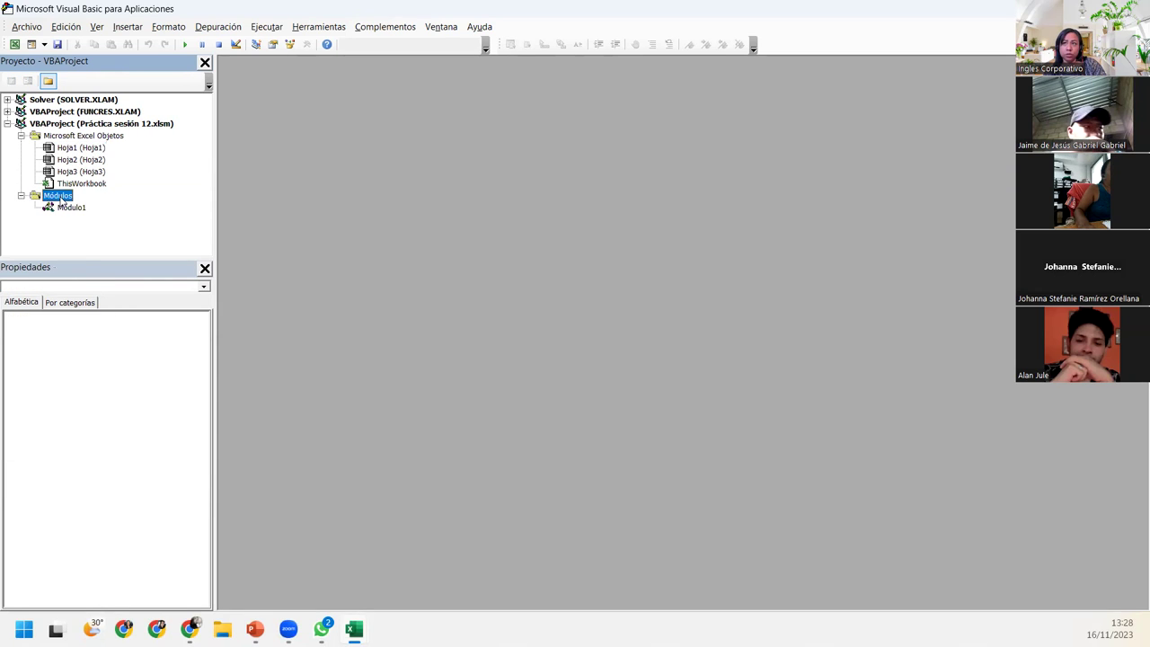
click(69, 207)
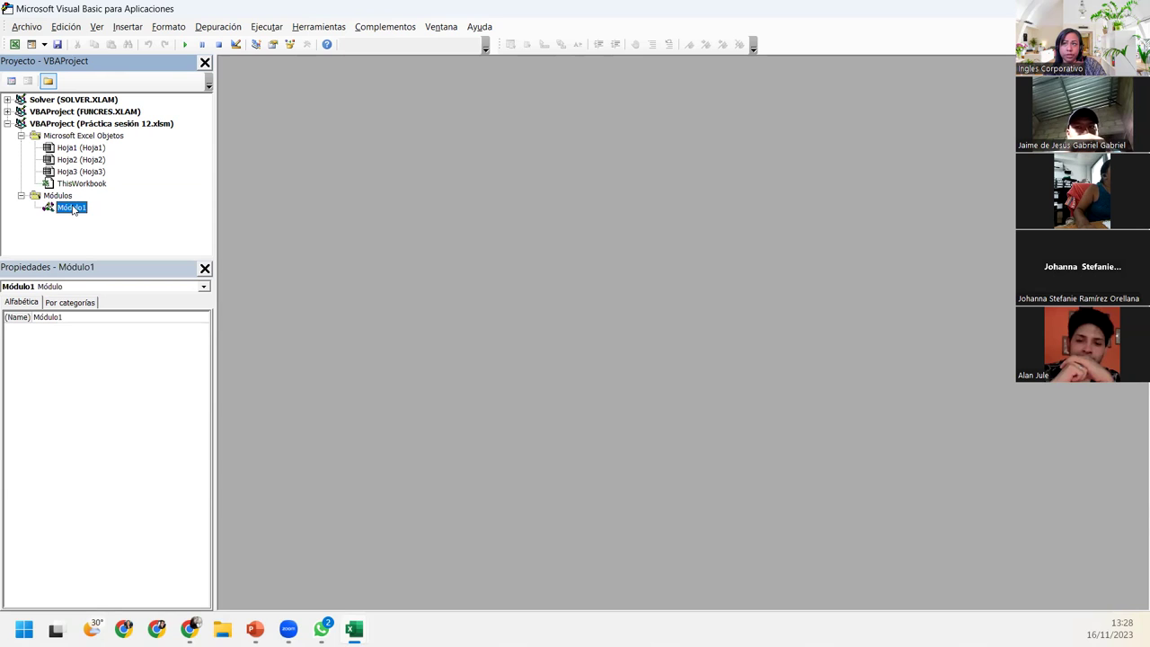
double_click(72, 209)
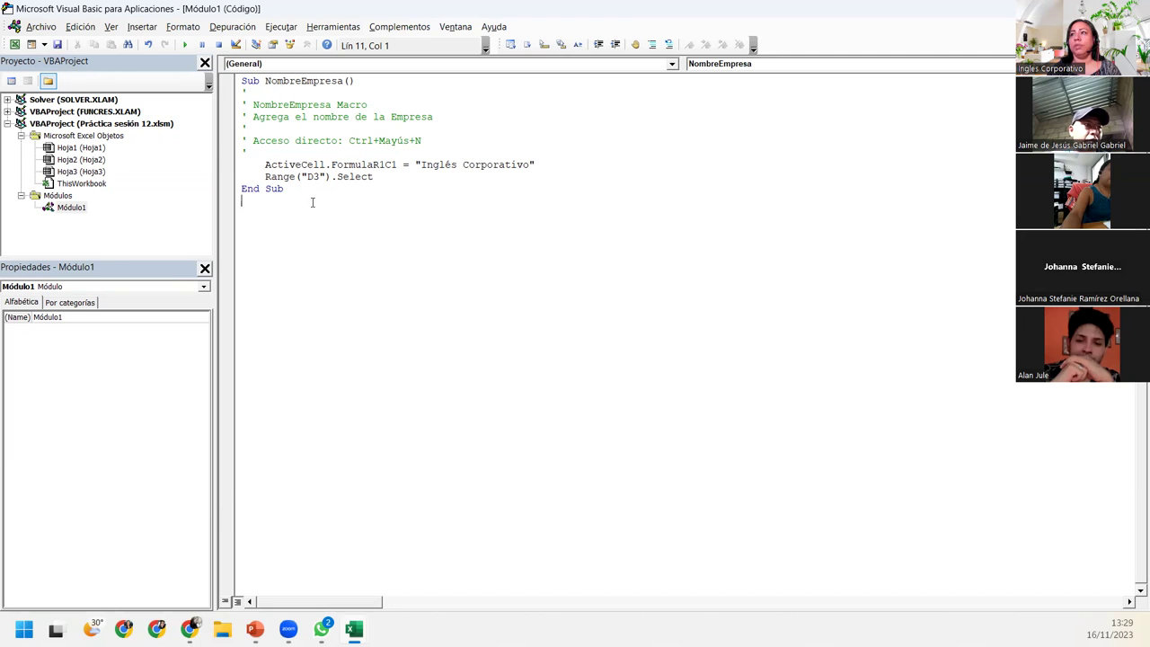
Step: Set the code font size to 14 under Opciones > Formato del editor
click(199, 27)
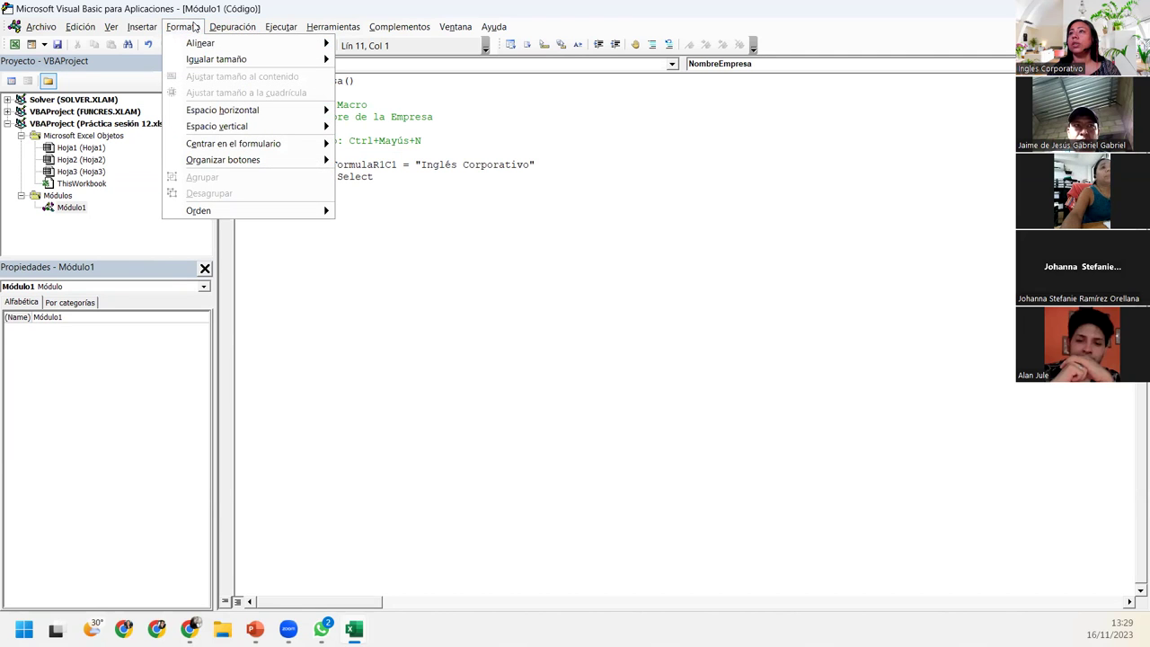
click(194, 27)
click(142, 27)
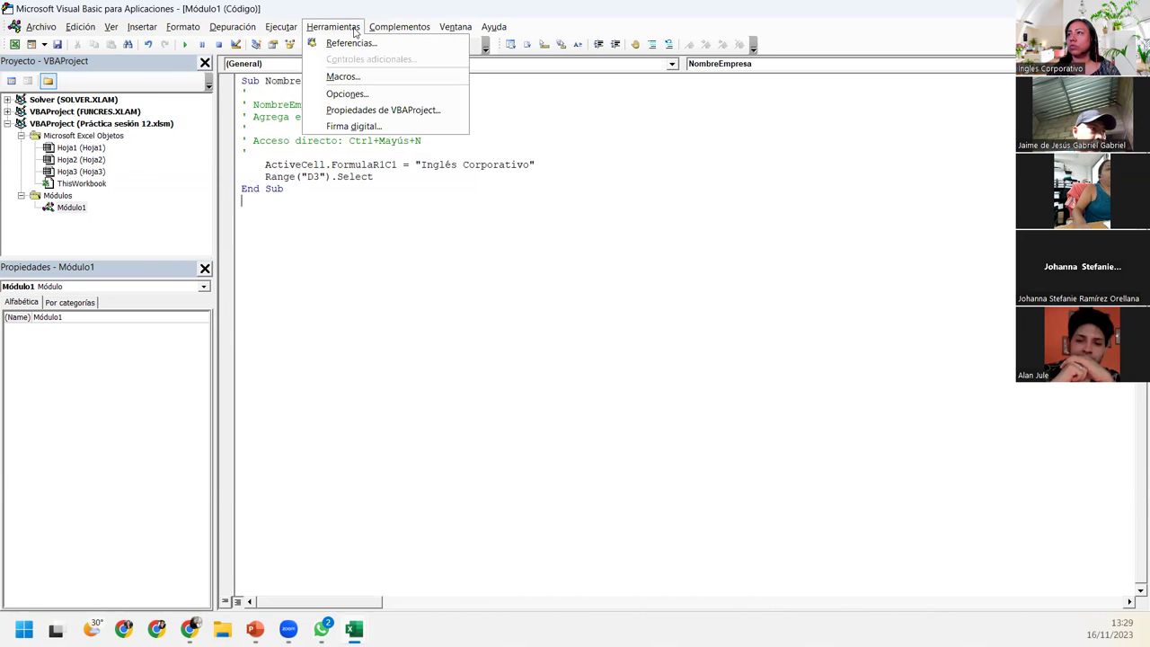
click(378, 96)
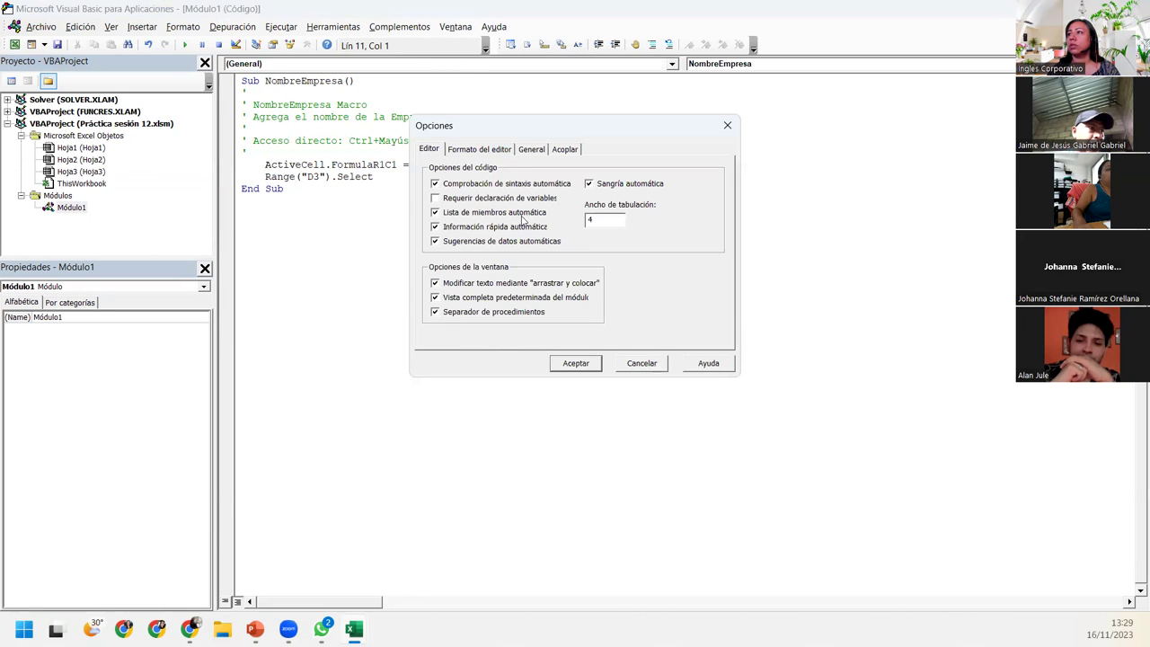
click(459, 151)
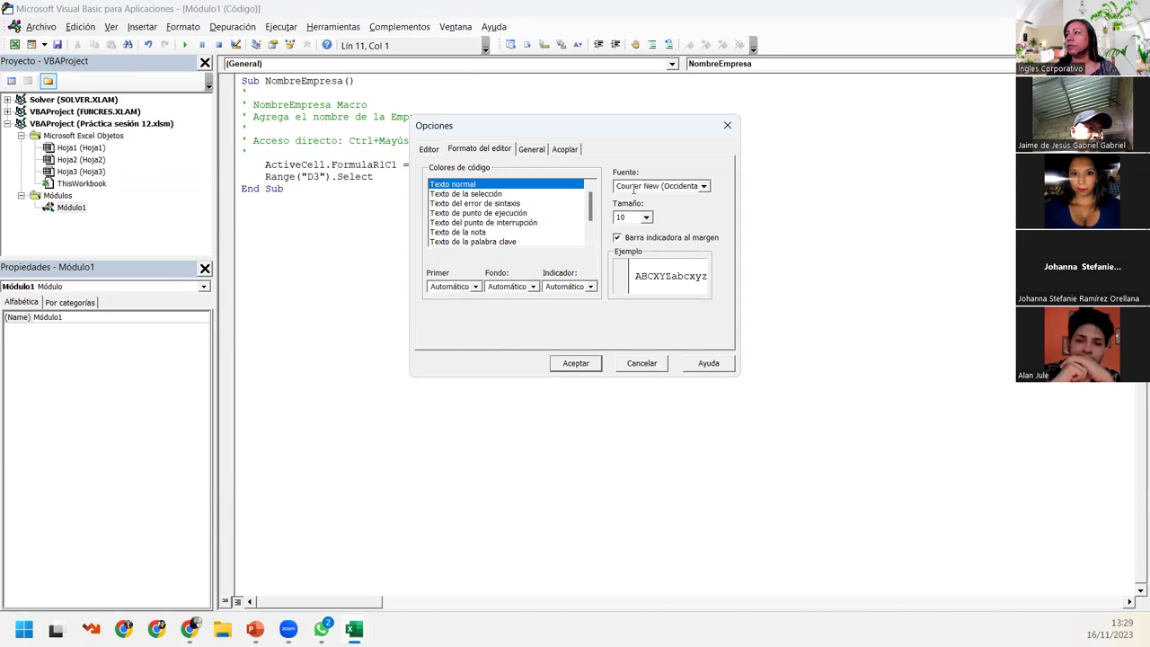
click(646, 217)
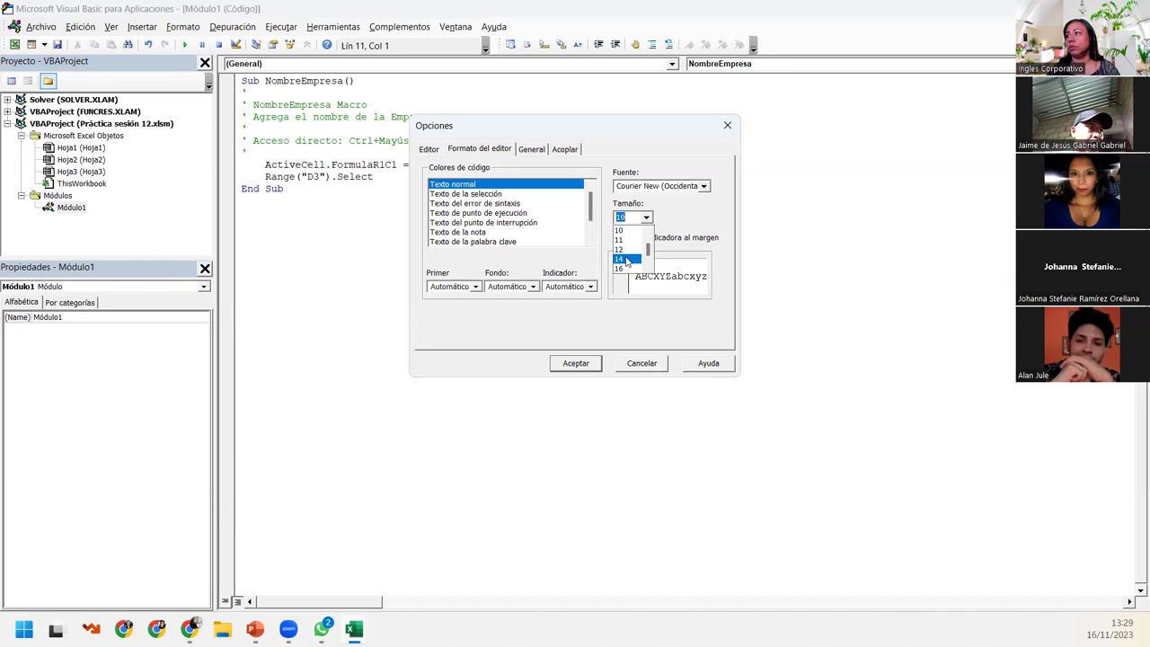
click(627, 260)
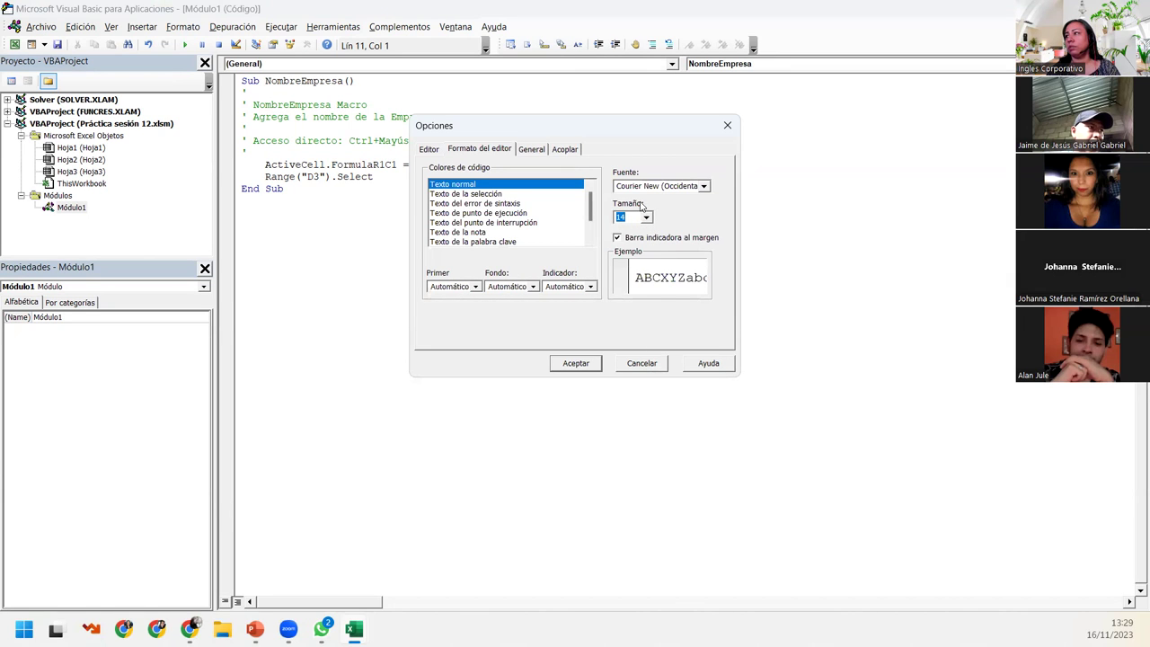
click(576, 364)
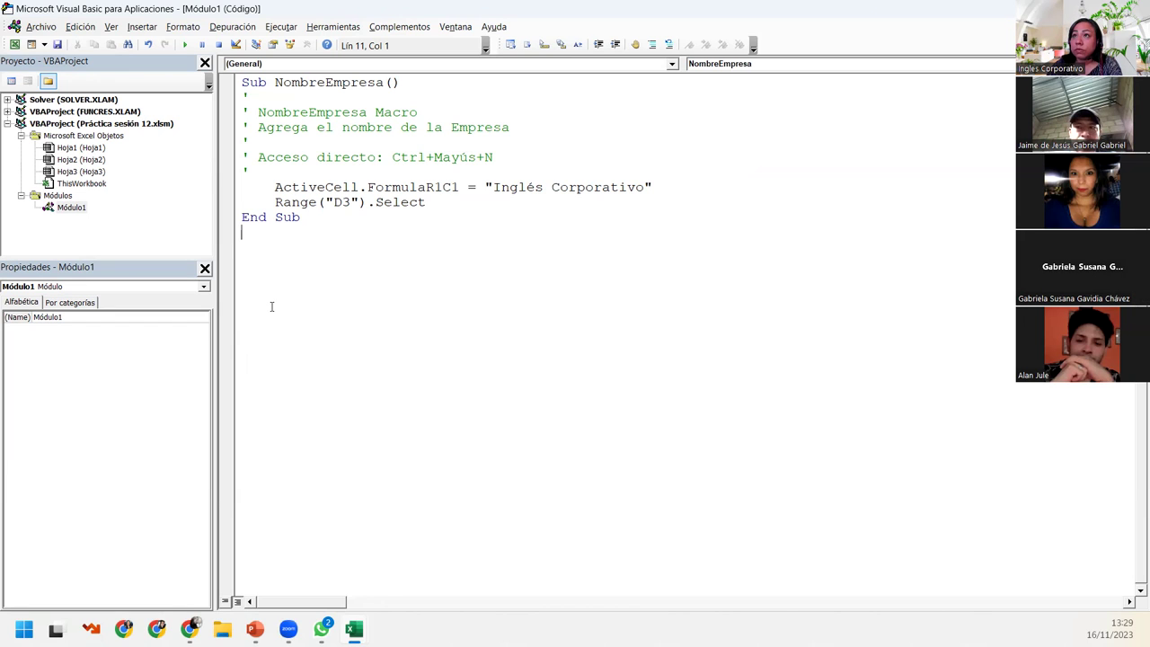
click(111, 28)
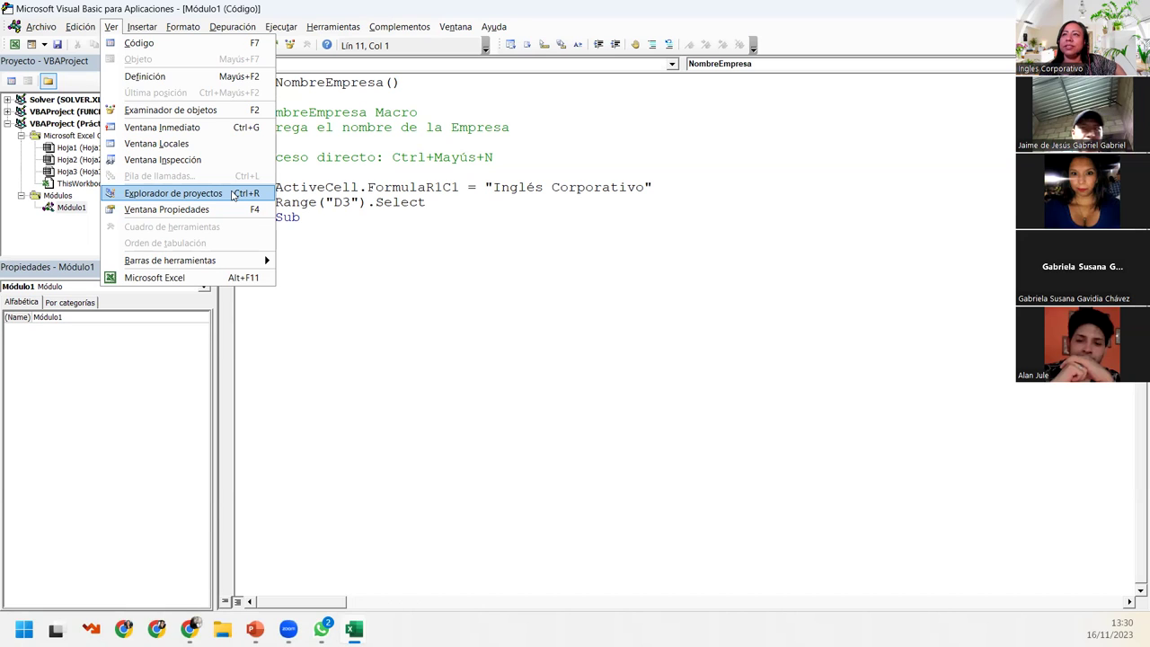
click(76, 241)
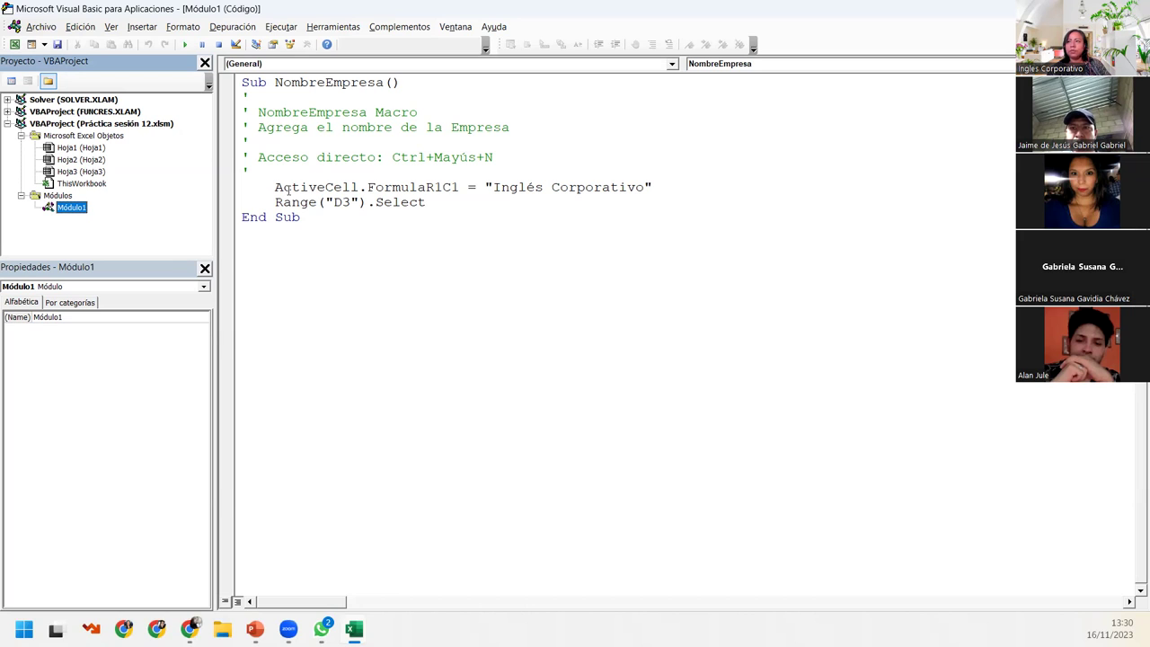
Step: Delete the Range("D3").Select line, then select the macro's comment lines
drag(275, 202, 429, 203)
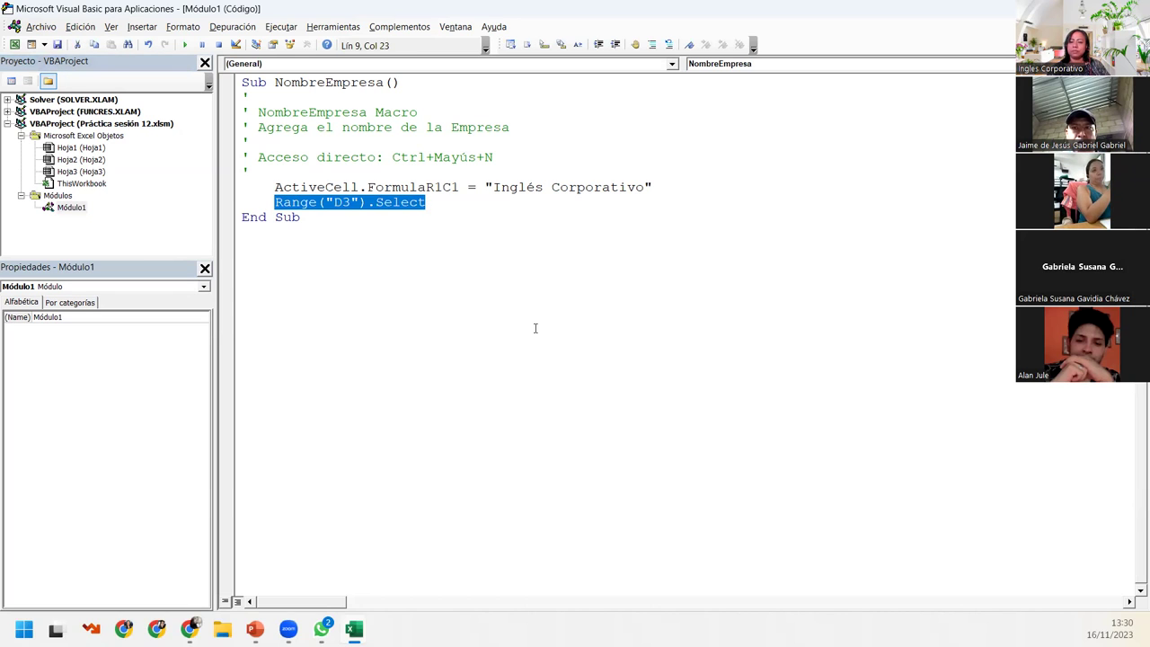
key(Delete)
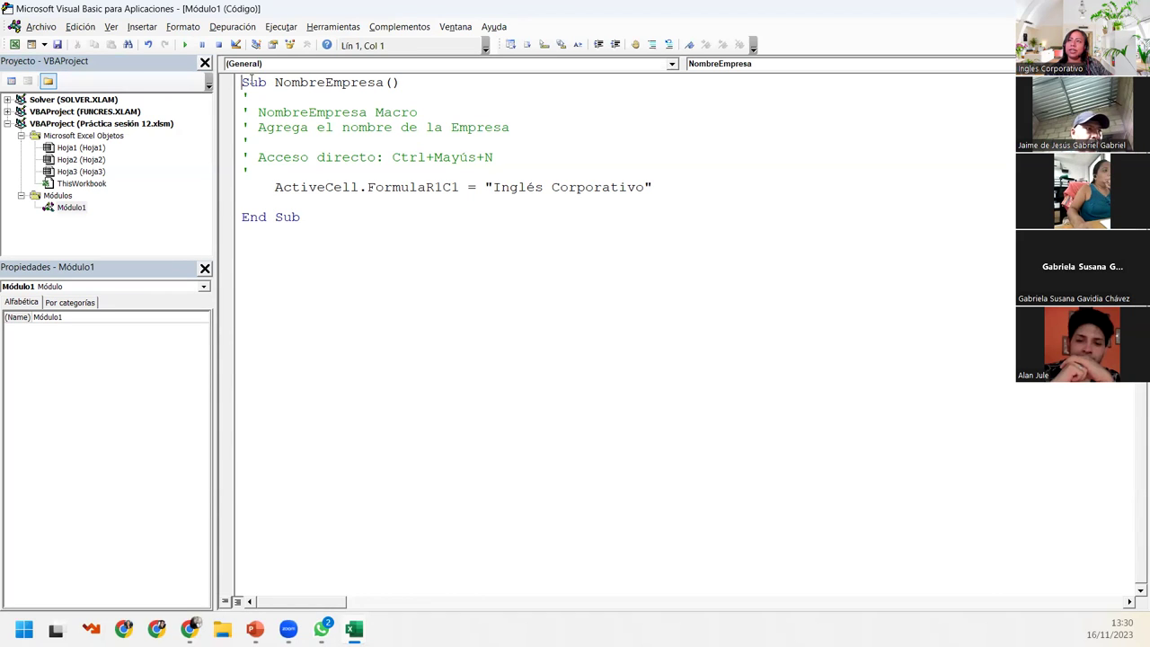
drag(241, 82, 411, 84)
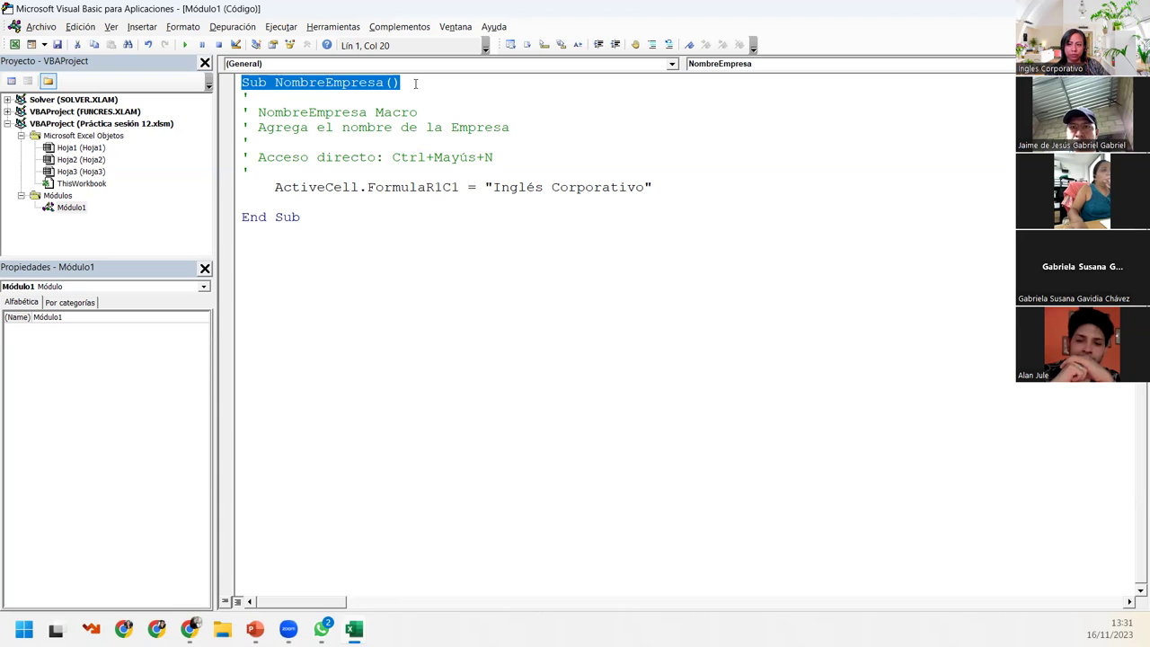
click(415, 83)
click(293, 113)
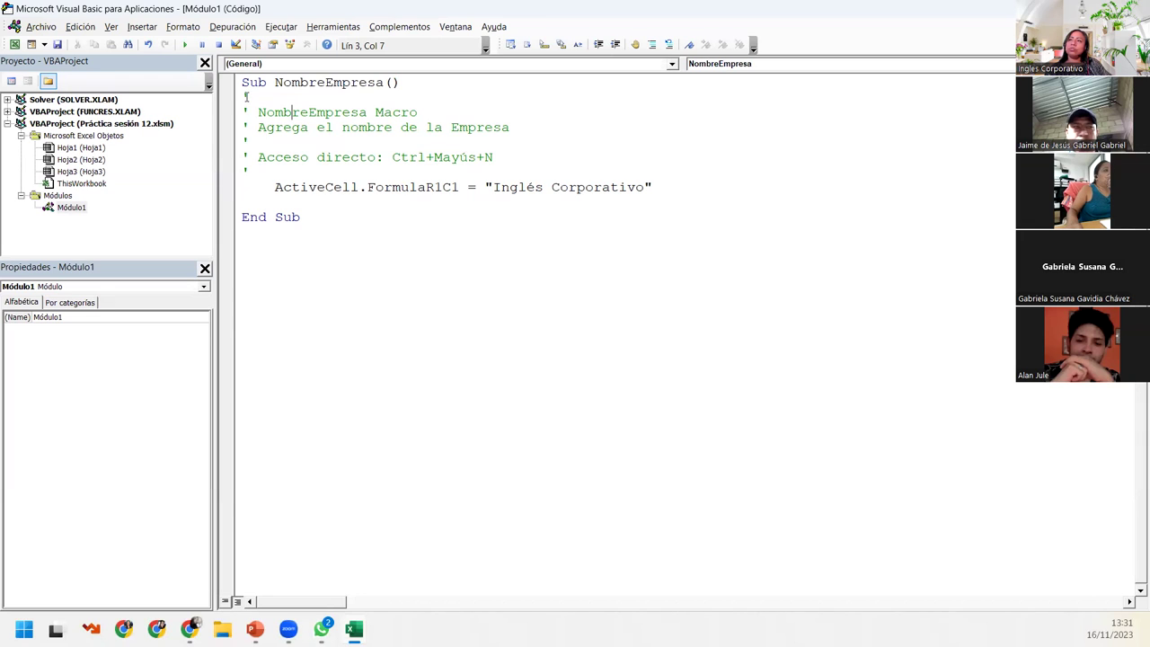
drag(246, 96, 494, 173)
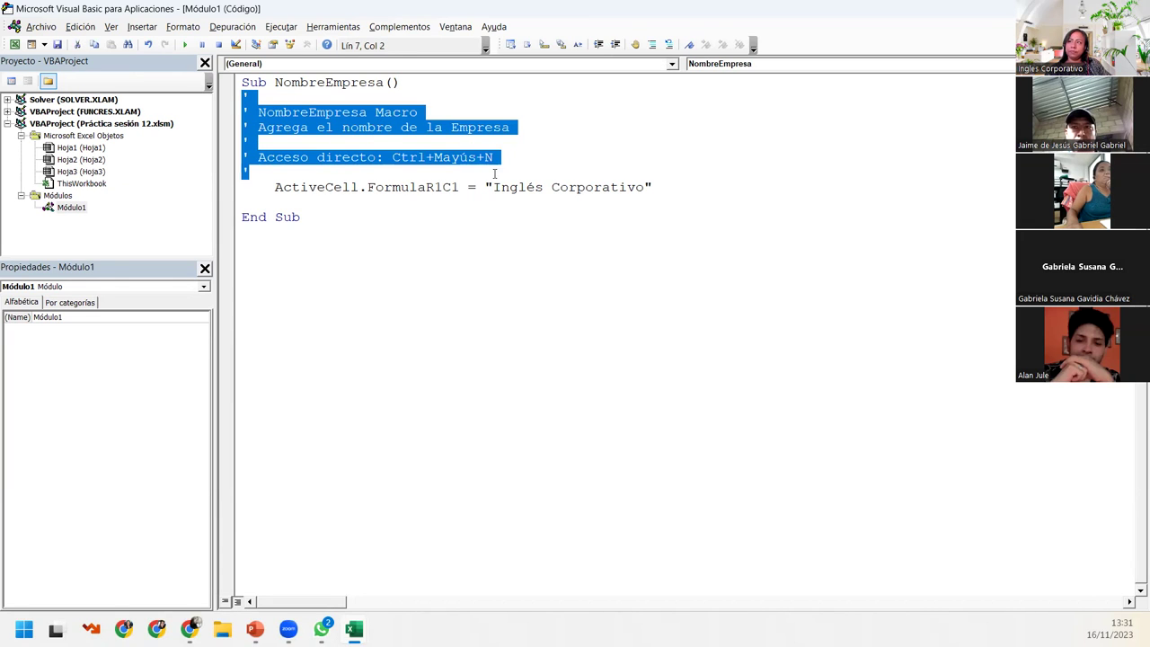
click(303, 244)
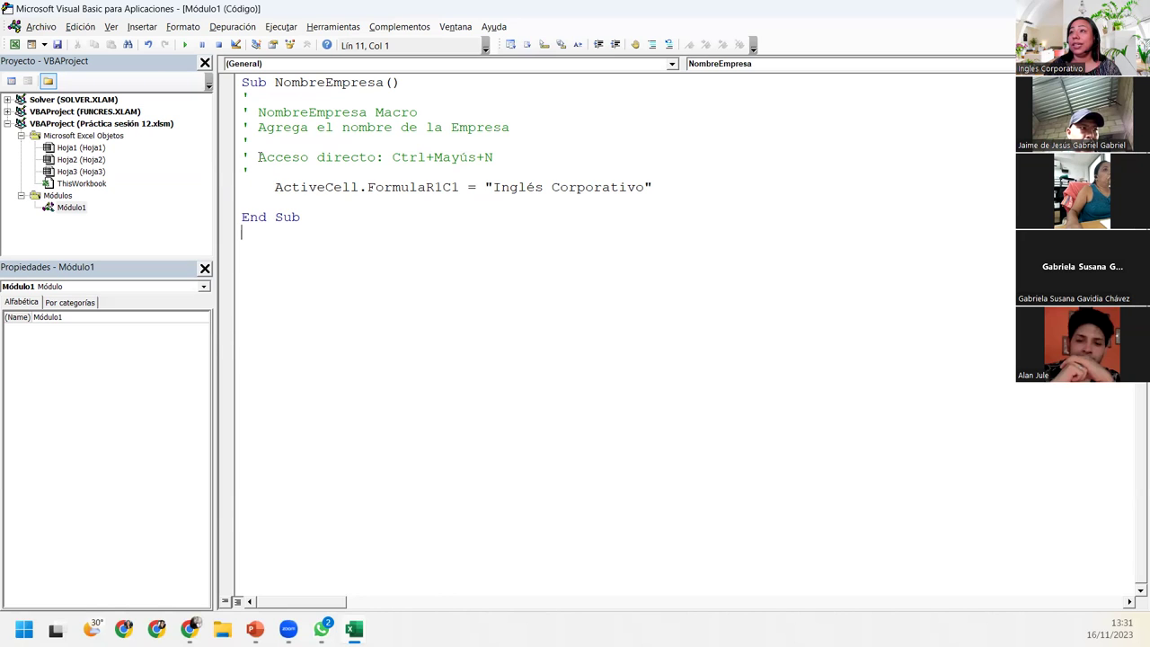
drag(258, 157, 506, 157)
click(507, 157)
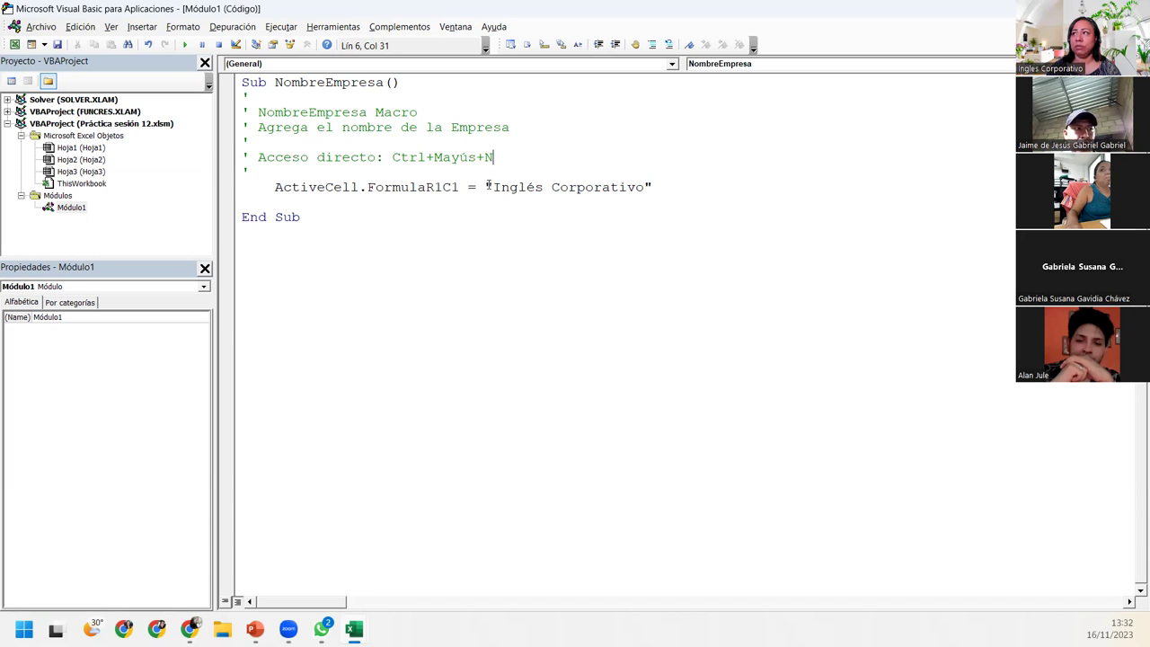
drag(485, 187, 653, 186)
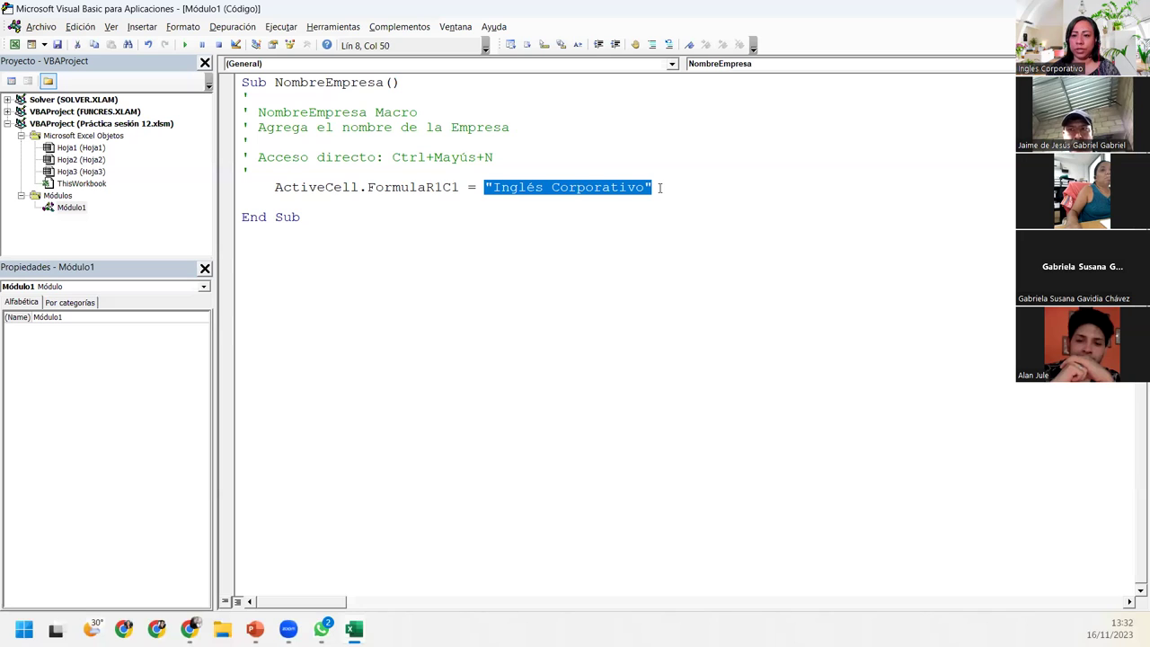
click(596, 174)
click(593, 186)
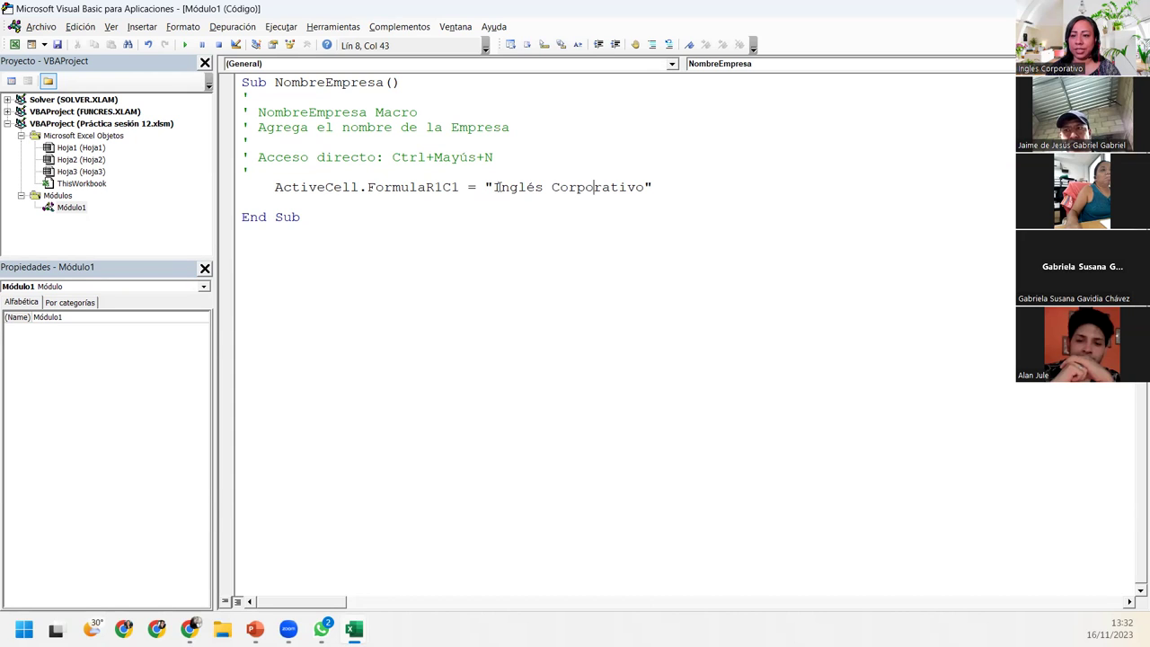
drag(493, 187, 648, 186)
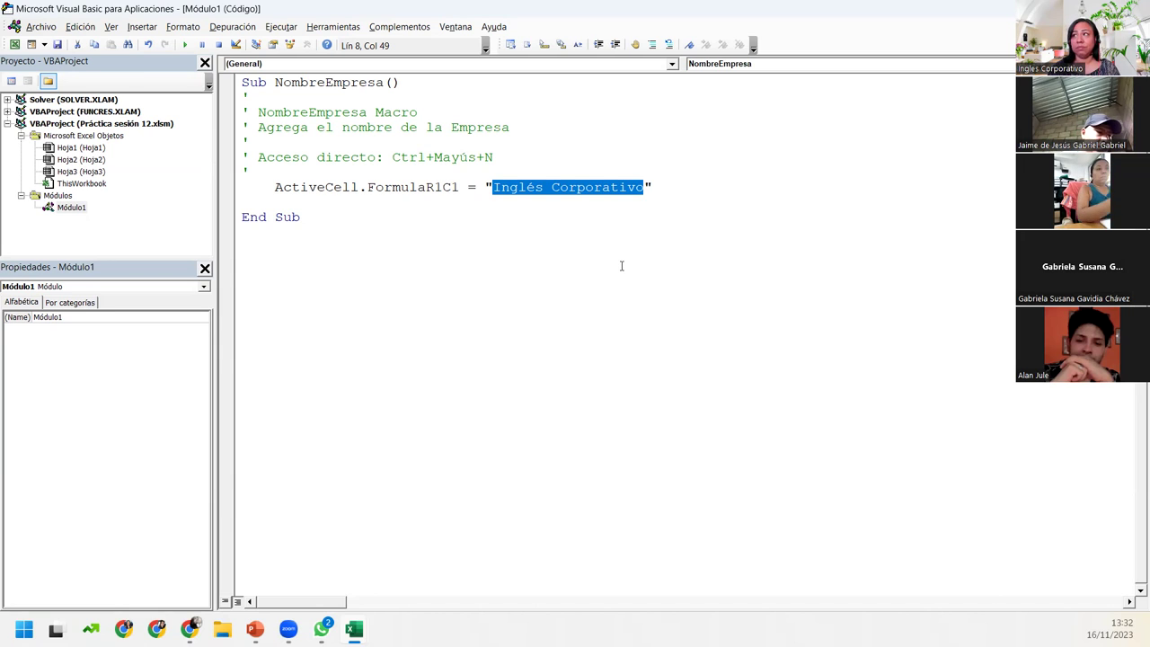
click(621, 266)
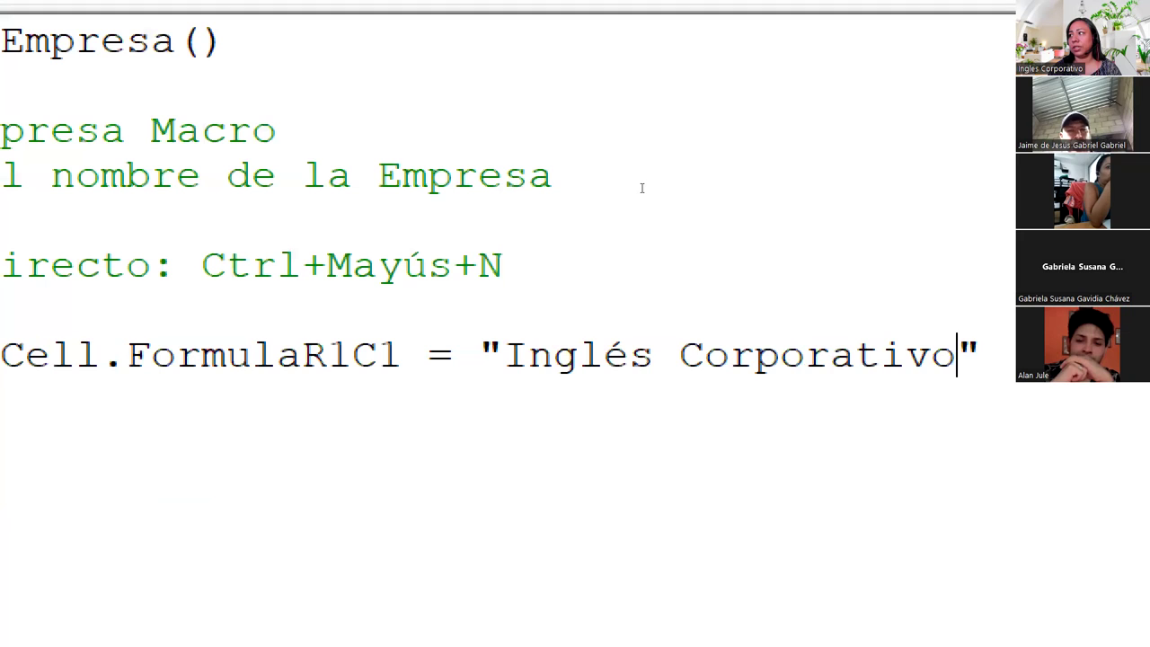
key(shift+Left)
key(shift+Left)
key(shift+Left)
key(shift+Left)
key(shift+Left)
key(shift+Left)
key(shift+Left)
key(shift+Left)
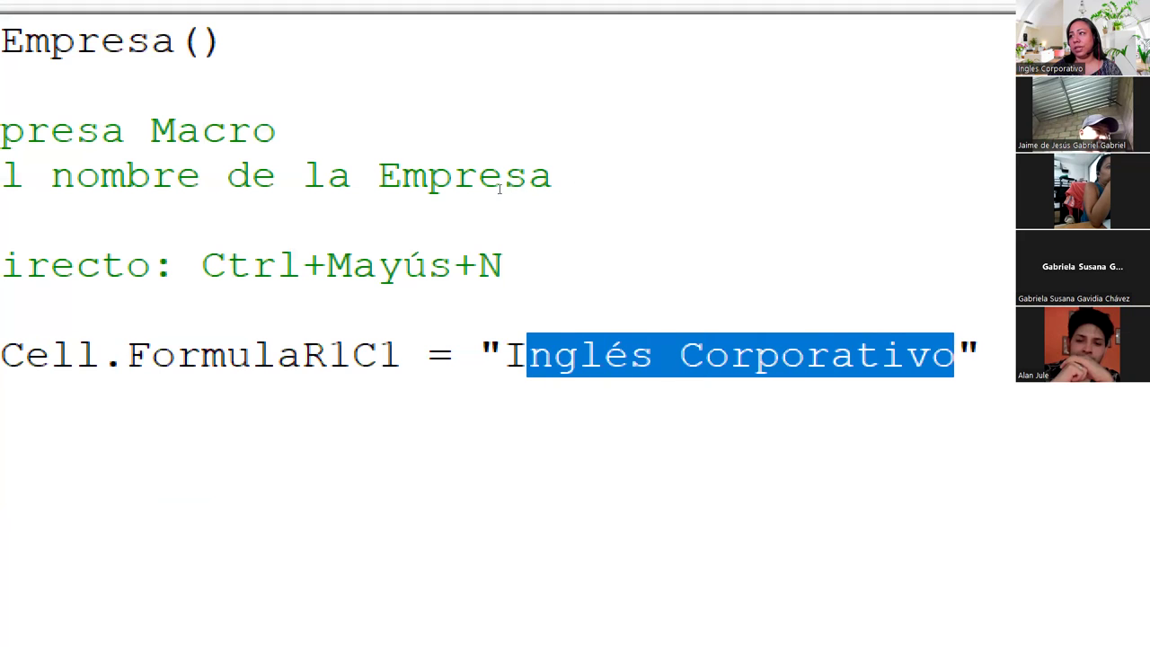
key(shift+Left)
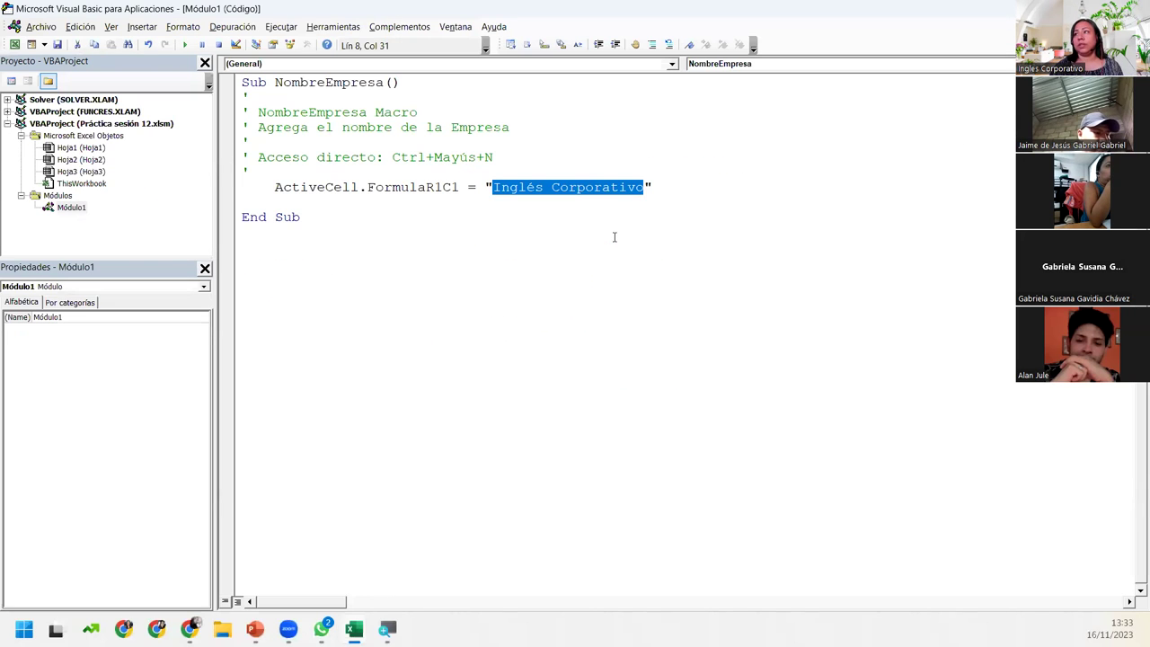
Step: Save the workbook with its macro and return to Excel
click(614, 236)
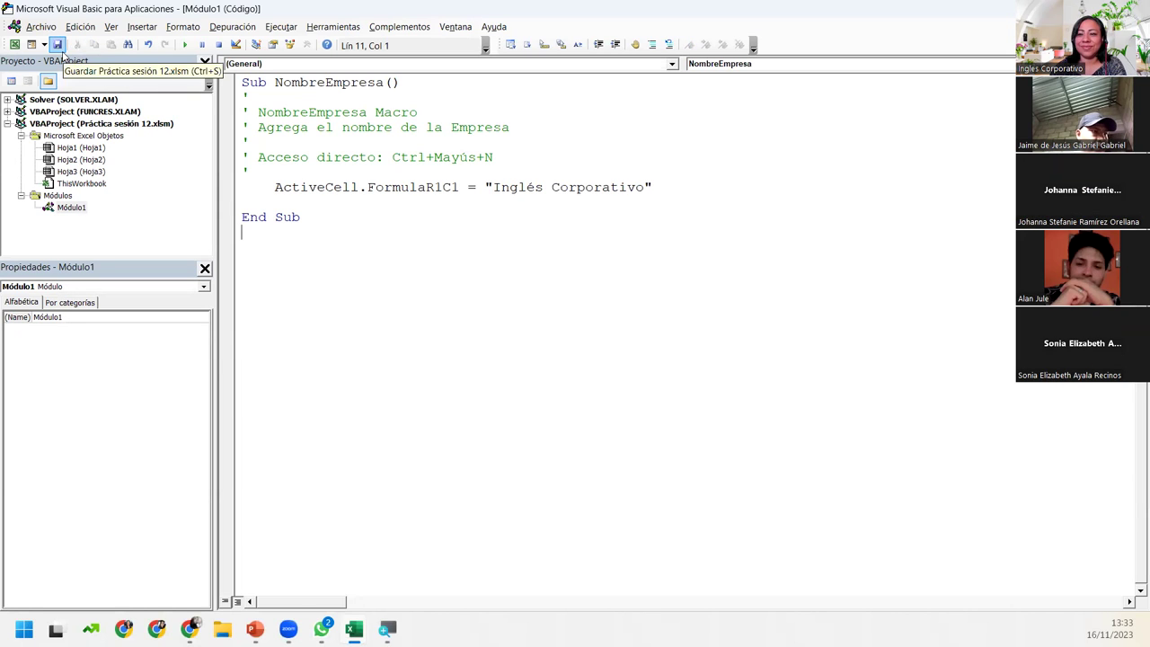
click(57, 45)
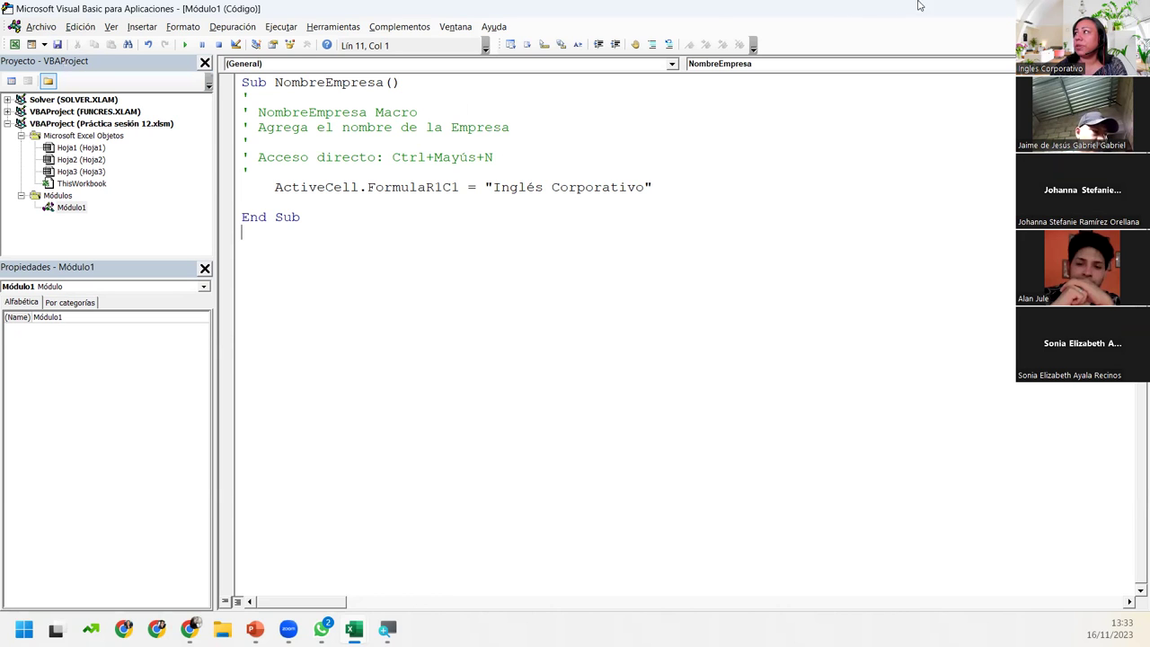
key(alt+F11)
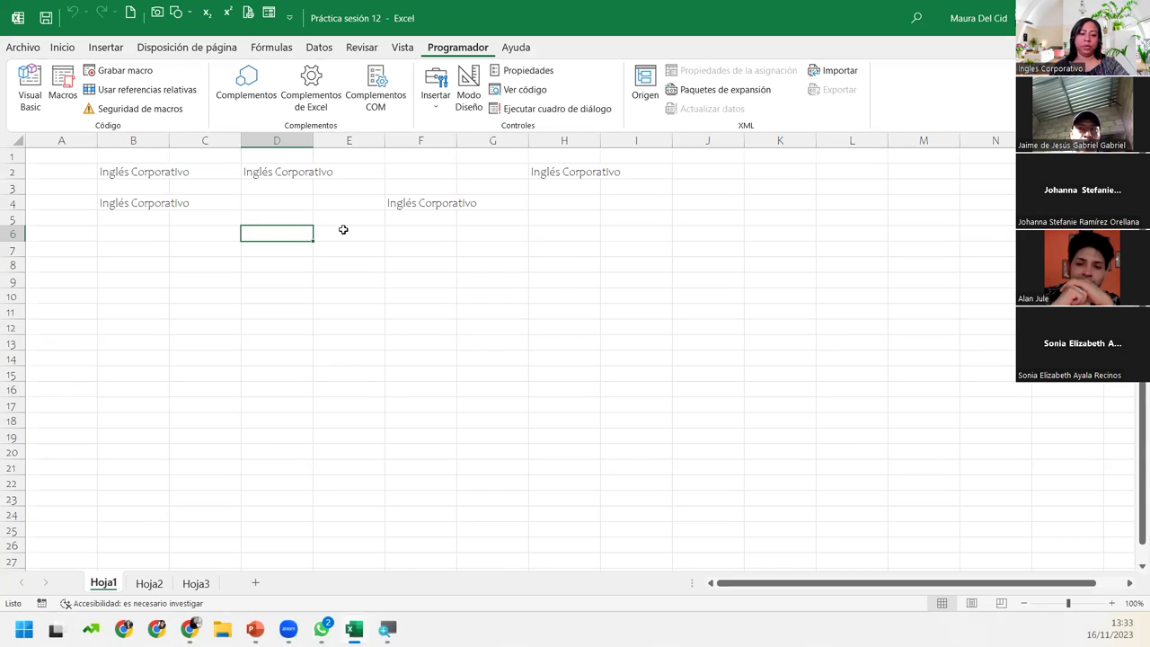
Step: Run NombreEmpresa with Ctrl+Shift+I in D6 and B7, then reopen the code editor
key(ctrl+shift+i)
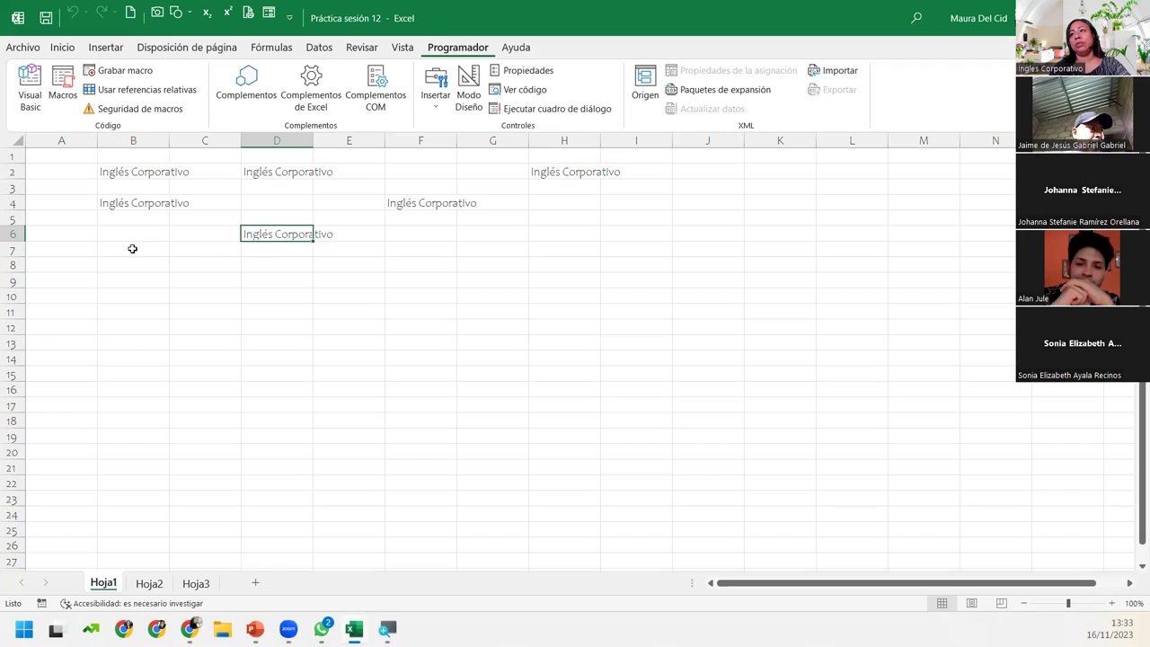
click(132, 249)
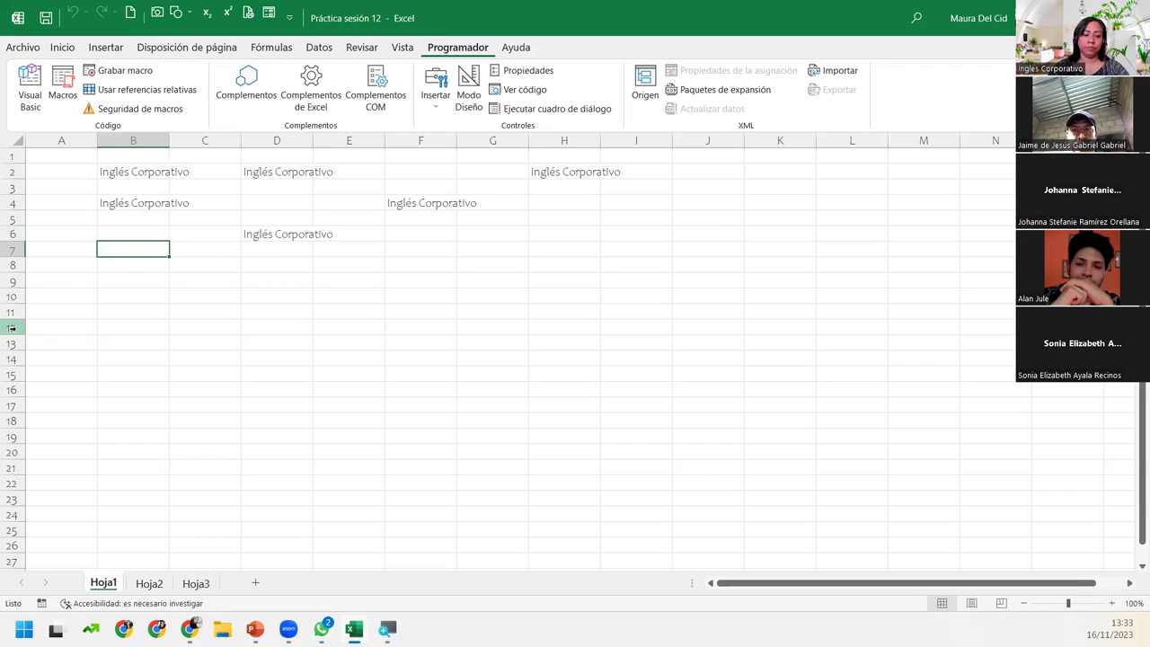
key(ctrl+shift+i)
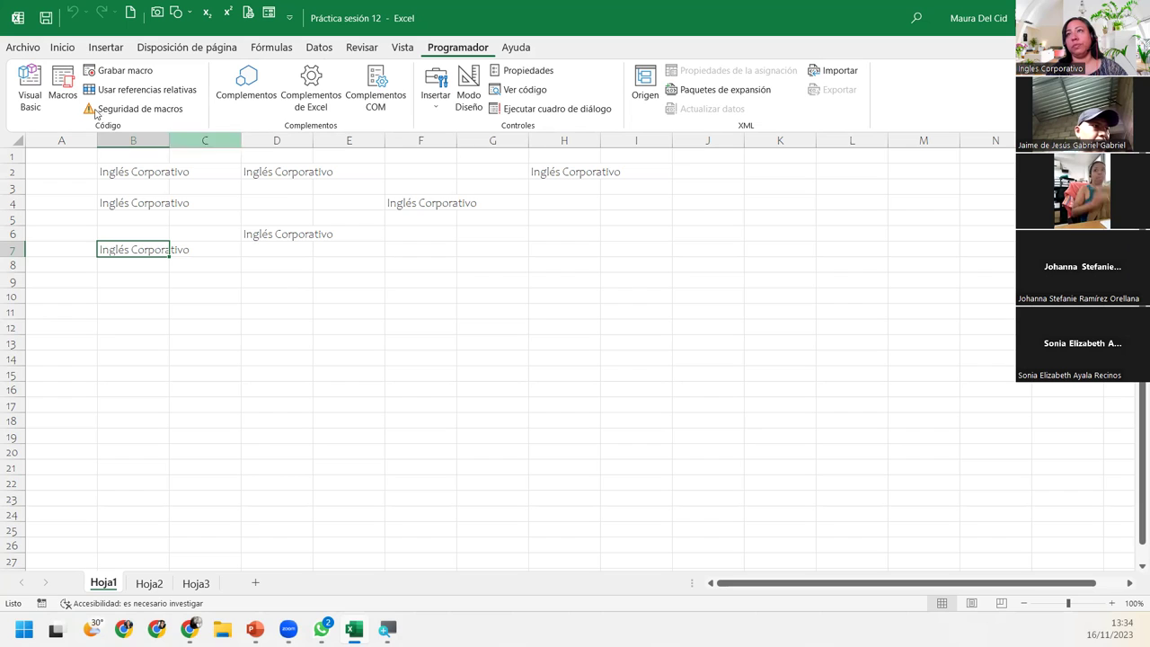
click(29, 89)
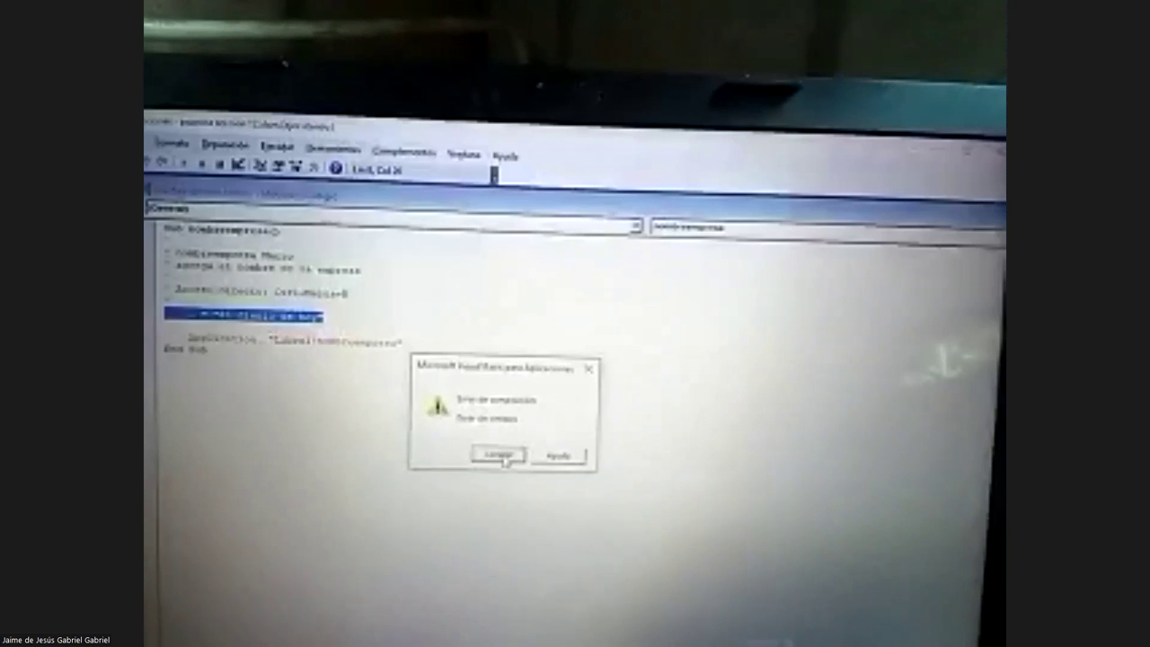
Step: Return Zoom's view to the shared VBA editor showing Módulo1's NombreEmpresa macro
click(501, 456)
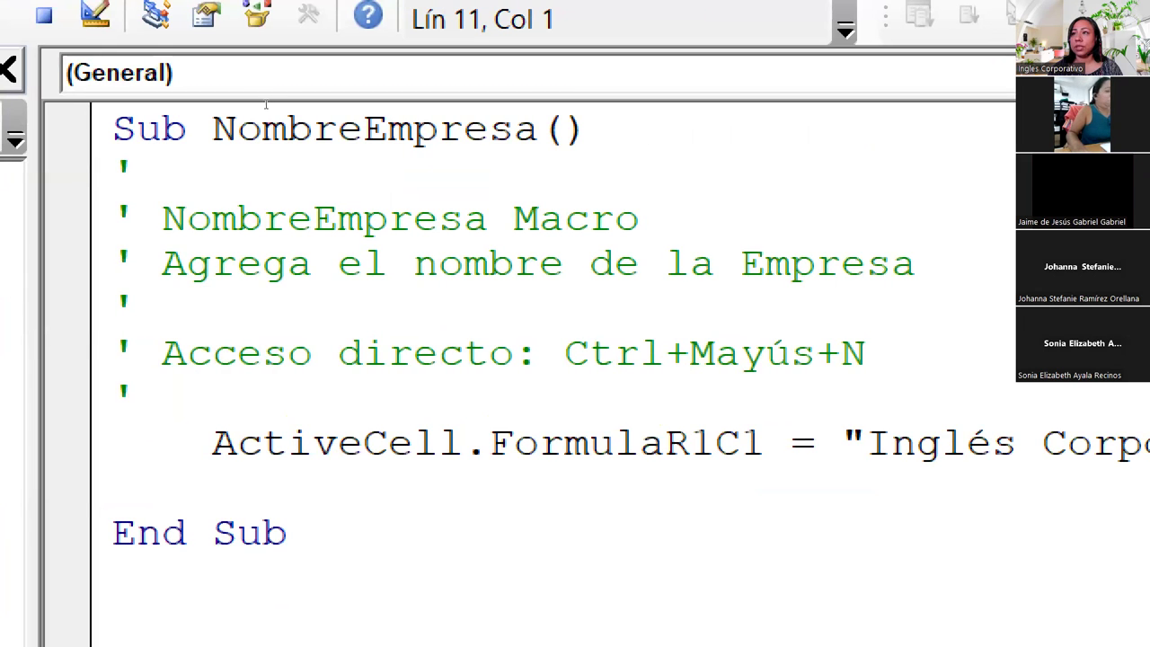
Step: Review the NombreEmpresa code in Módulo1: header, Ctrl+Mayús+N comment, and ActiveCell.FormulaR1C1 = "Inglés Corporativo"
key(Left)
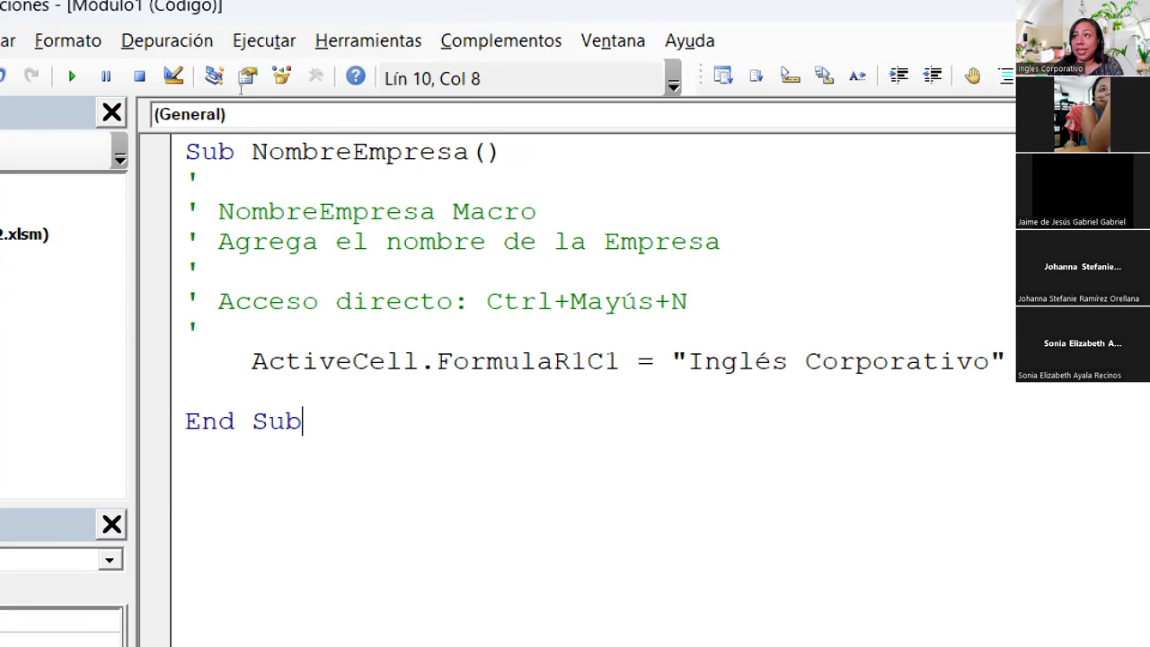
key(ctrl+Home)
key(shift+Down)
key(shift+Down)
key(shift+Down)
key(shift+Down)
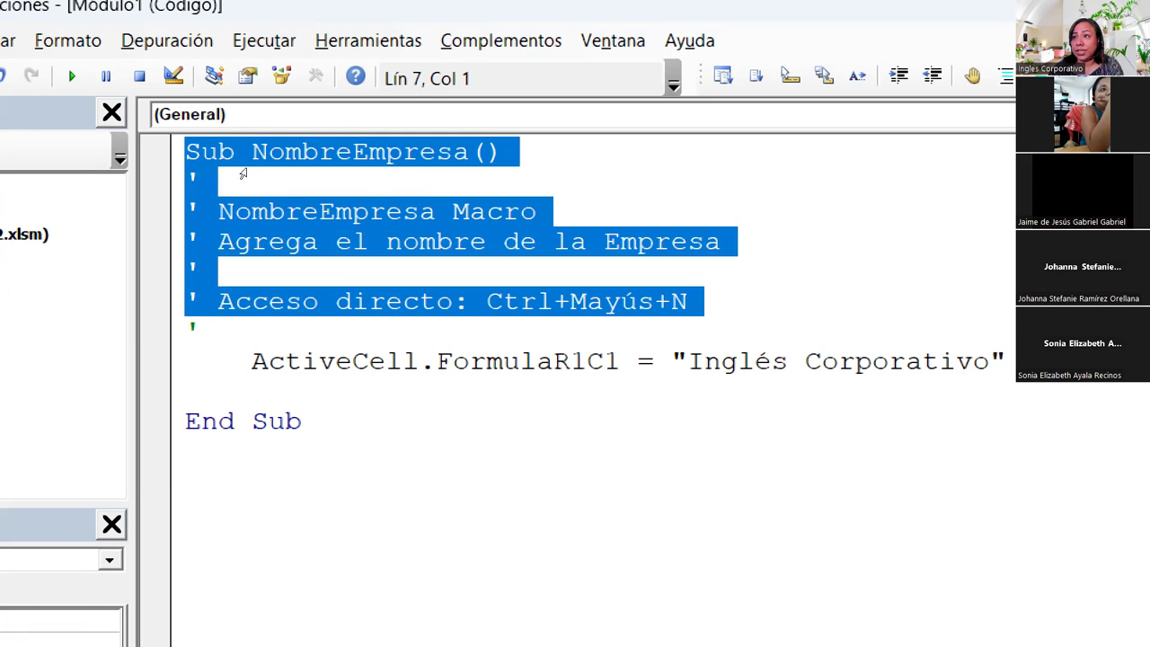
key(shift+Down)
key(Left)
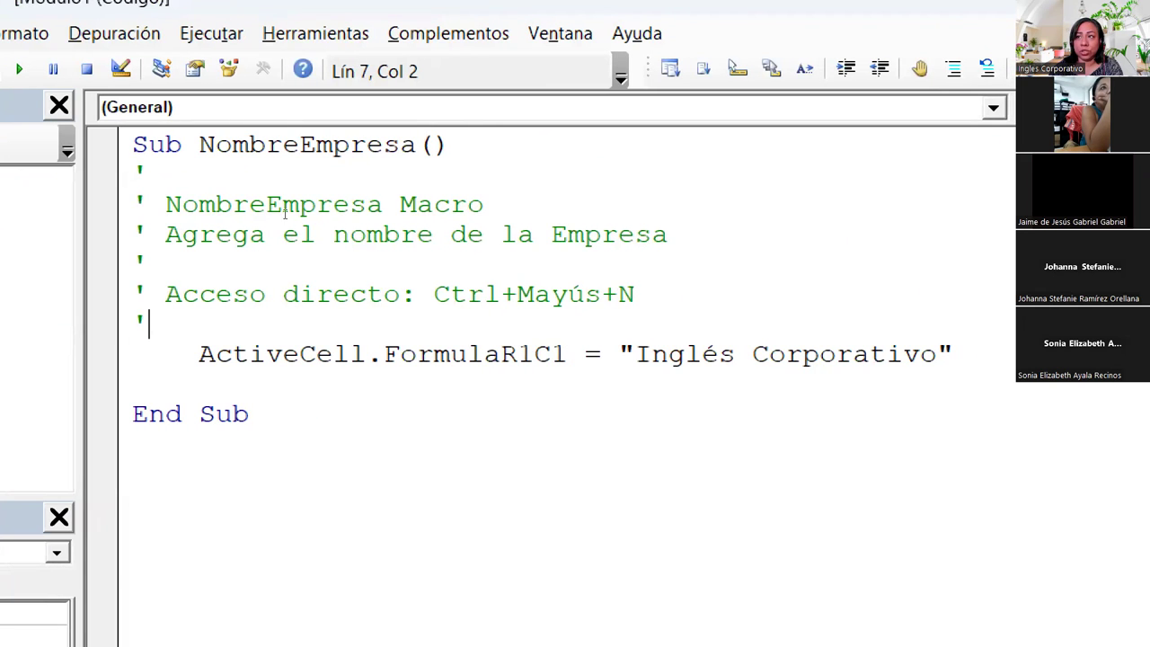
key(shift+Down)
key(shift+Down)
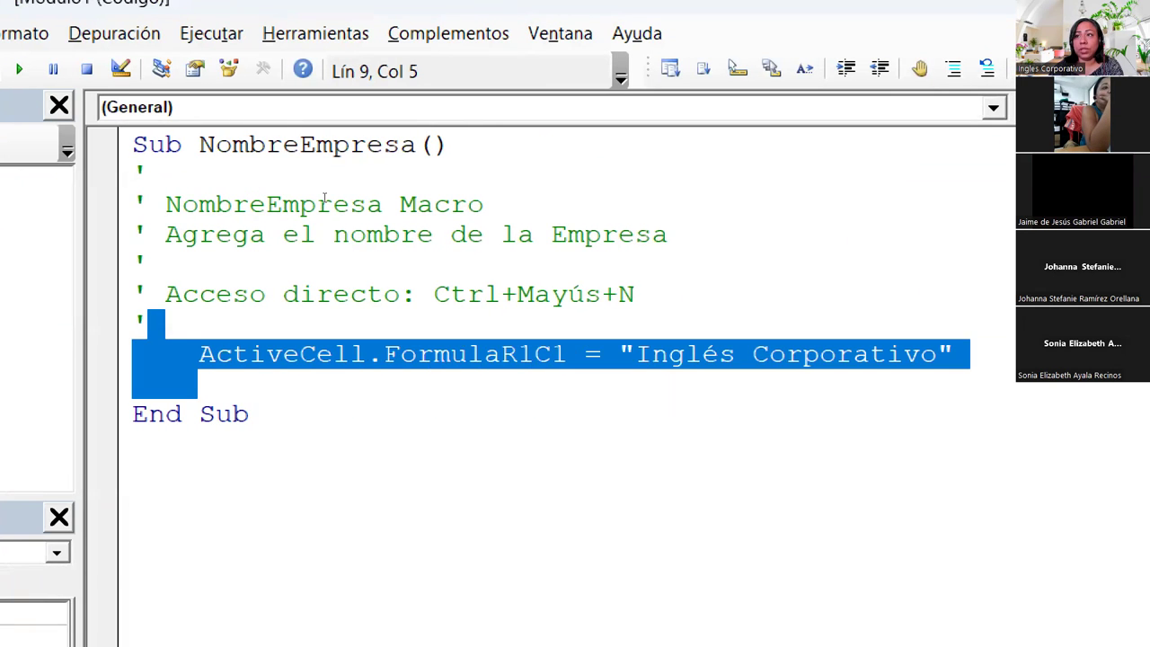
key(Escape)
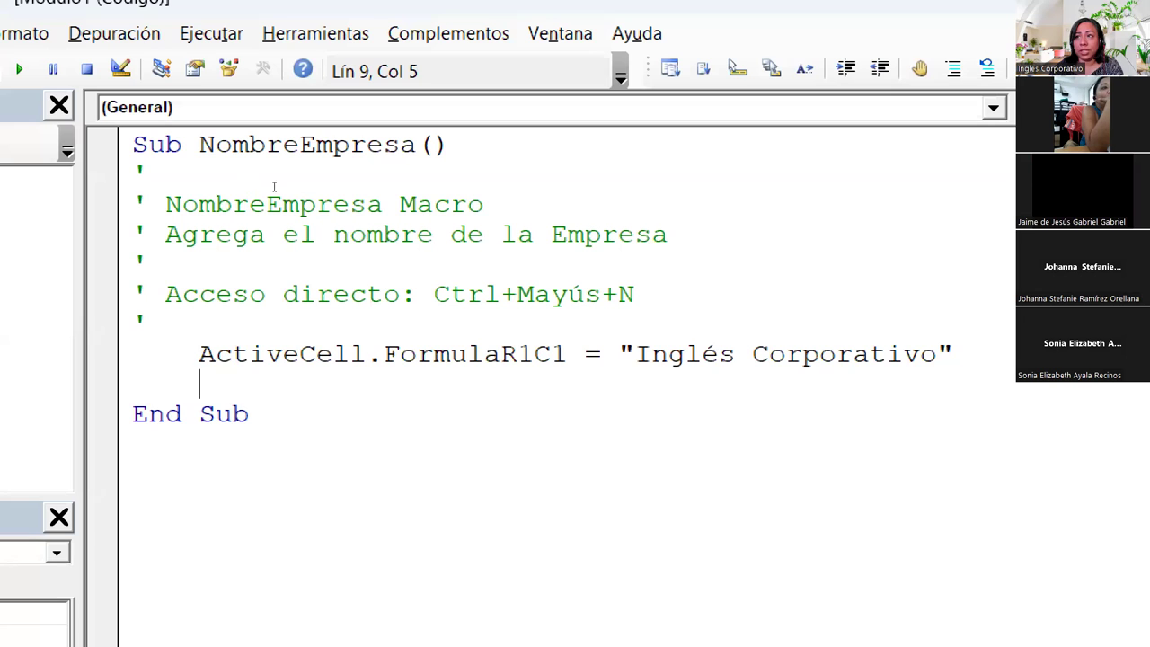
key(Up)
key(shift+Right)
key(shift+Right)
key(shift+Right)
key(shift+Right)
key(shift+Right)
key(shift+Right)
key(shift+Right)
key(shift+Right)
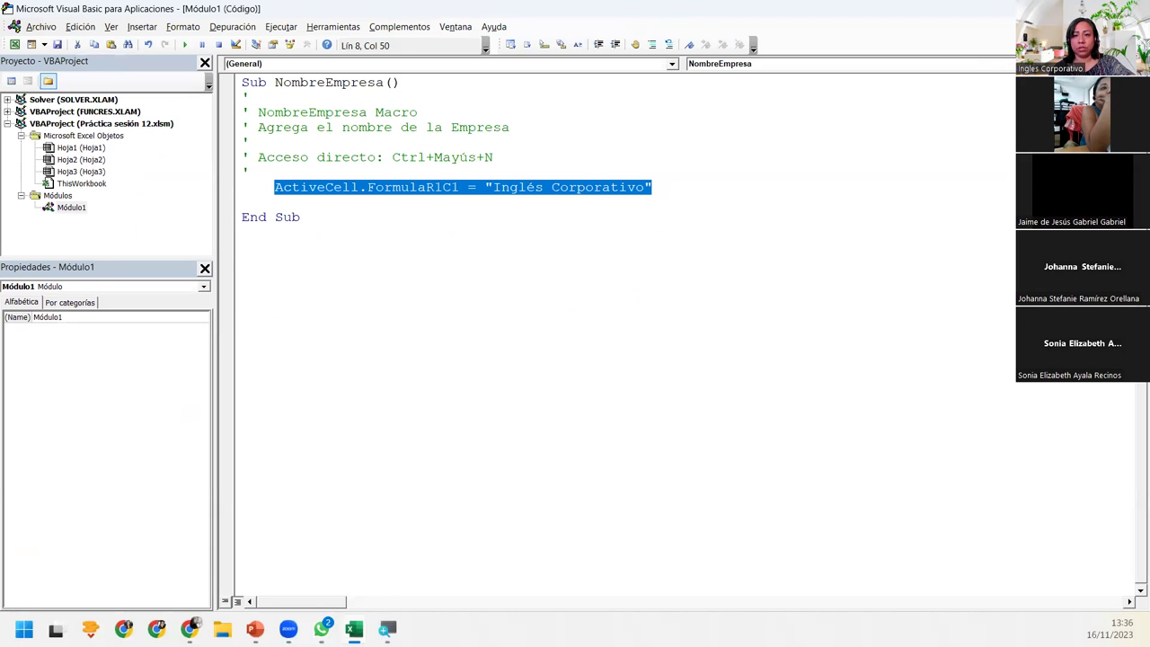
key(alt+Tab)
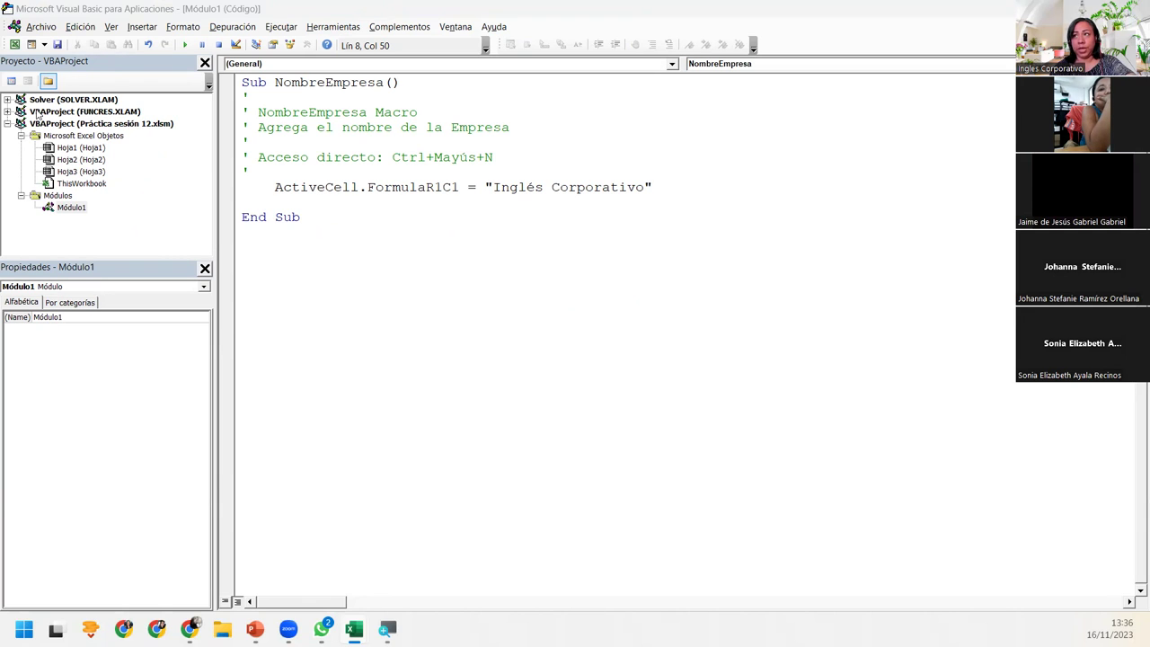
click(322, 199)
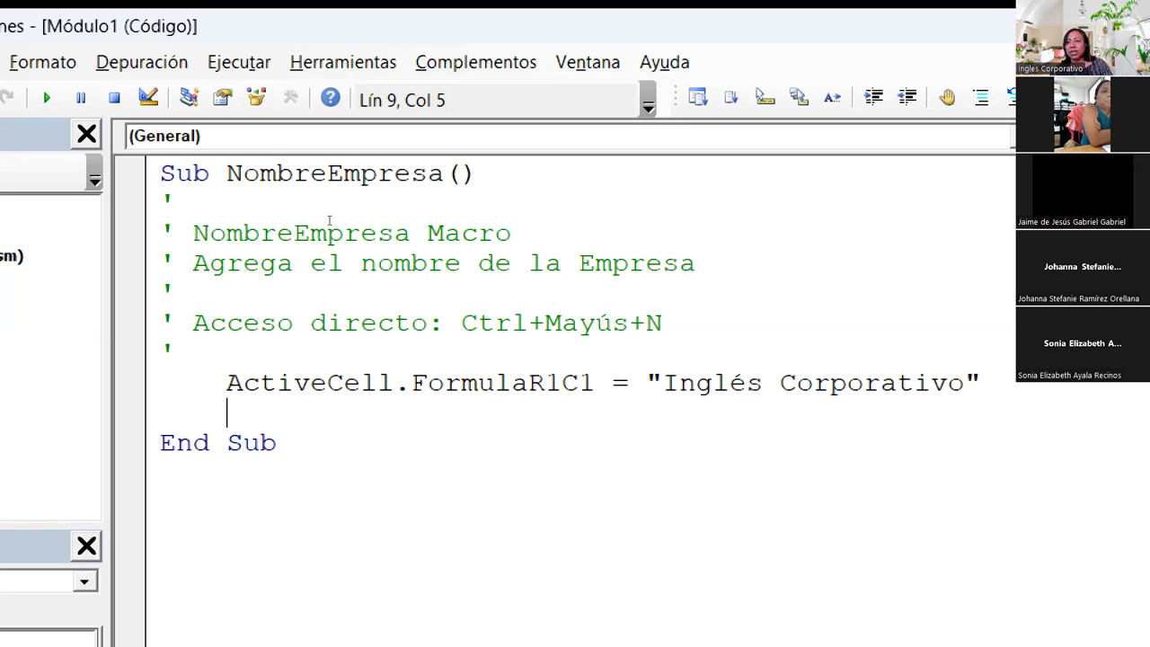
Step: Place the cursor on the blank line just before End Sub in NombreEmpresa
key(Down)
key(End)
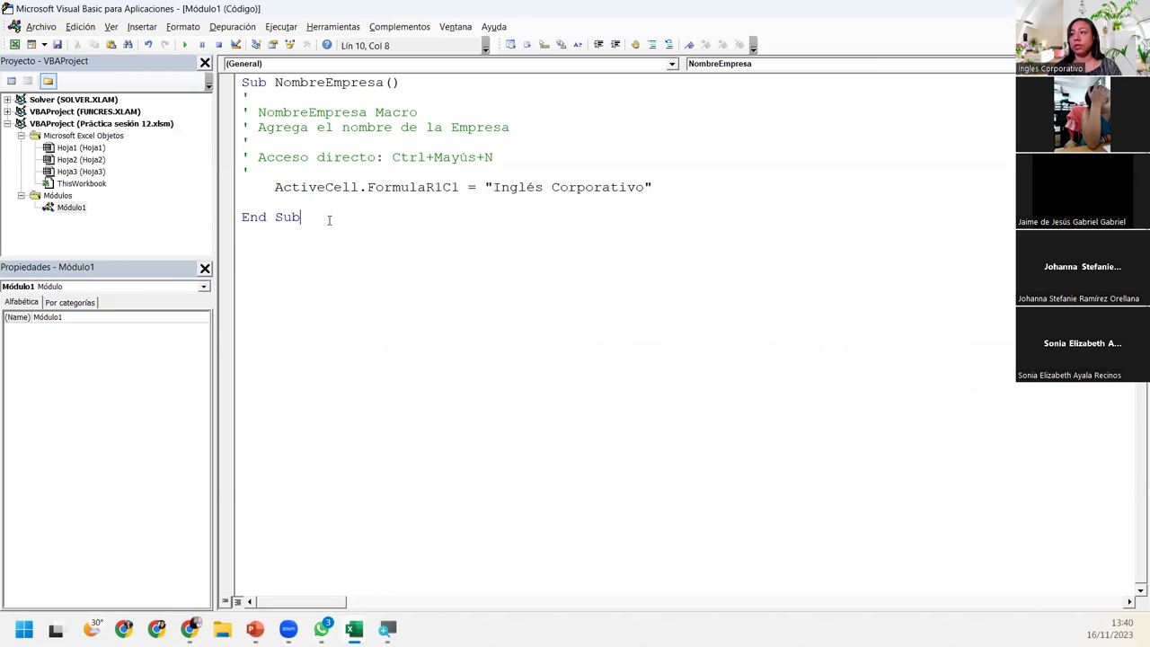
key(alt+F11)
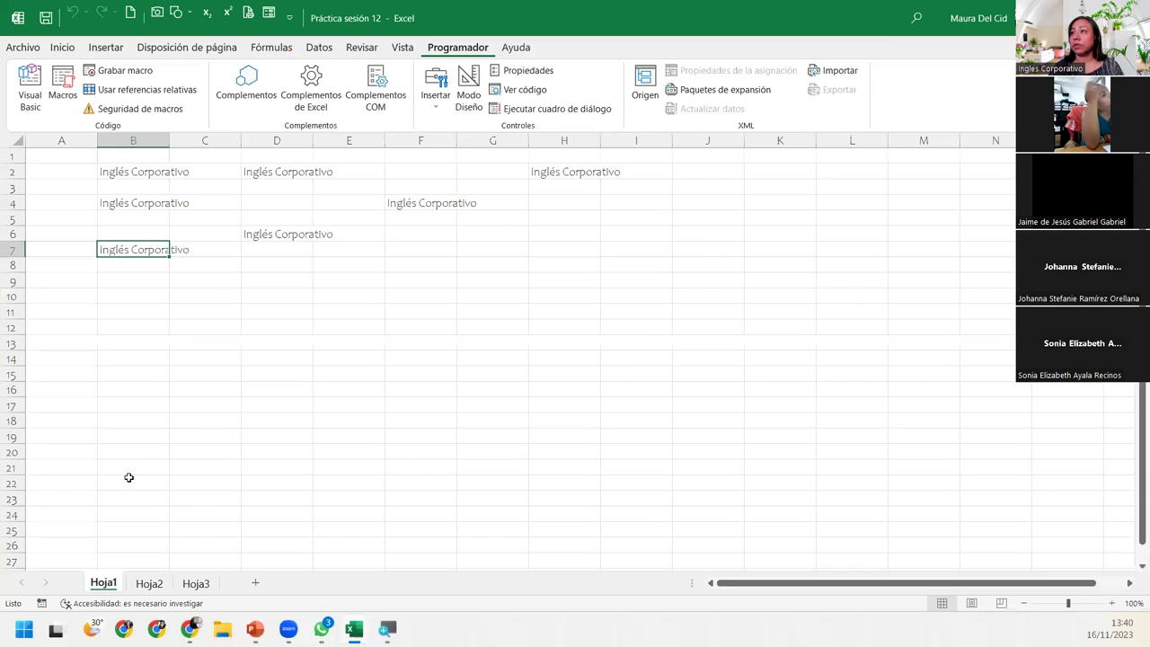
click(124, 302)
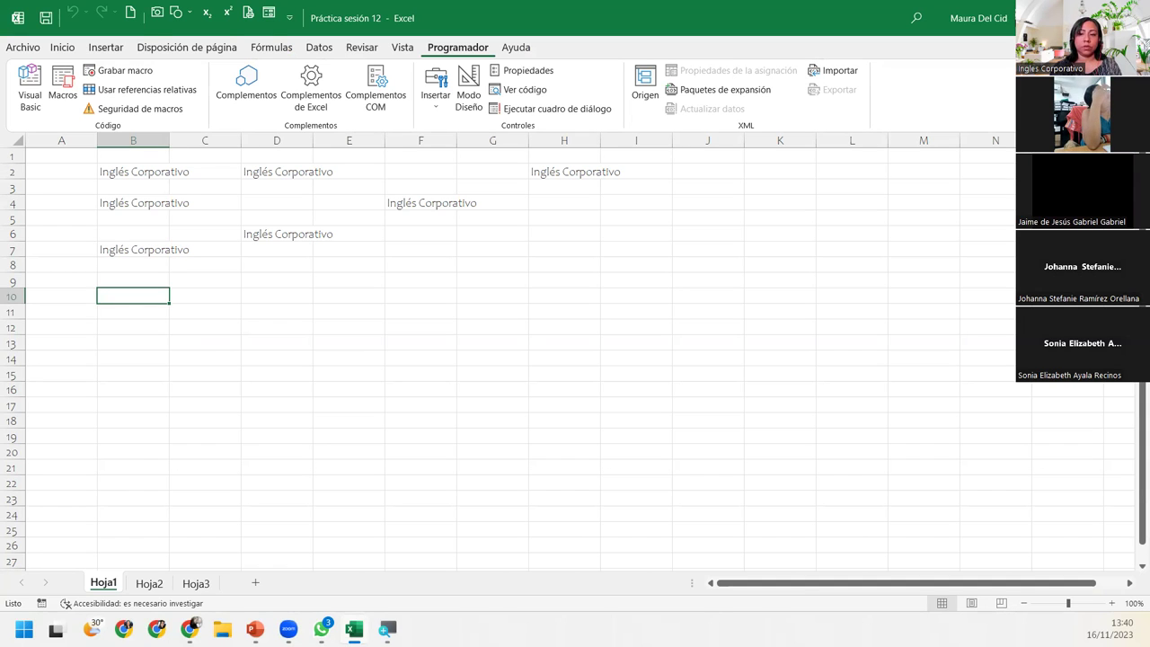
key(super)
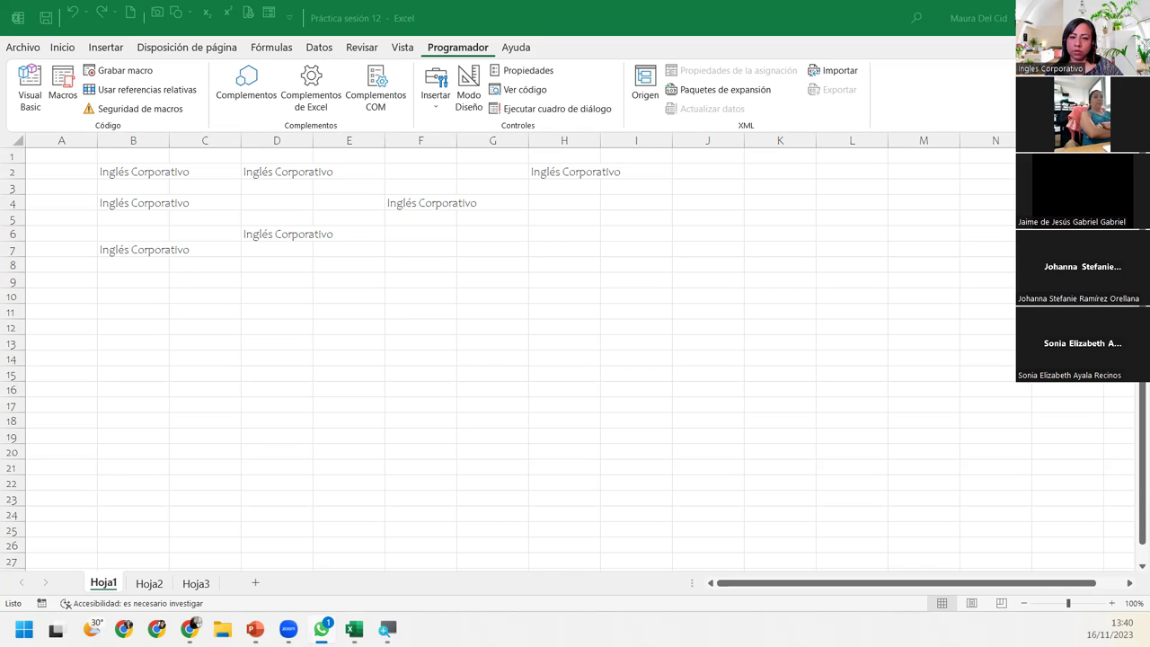
click(33, 89)
click(417, 404)
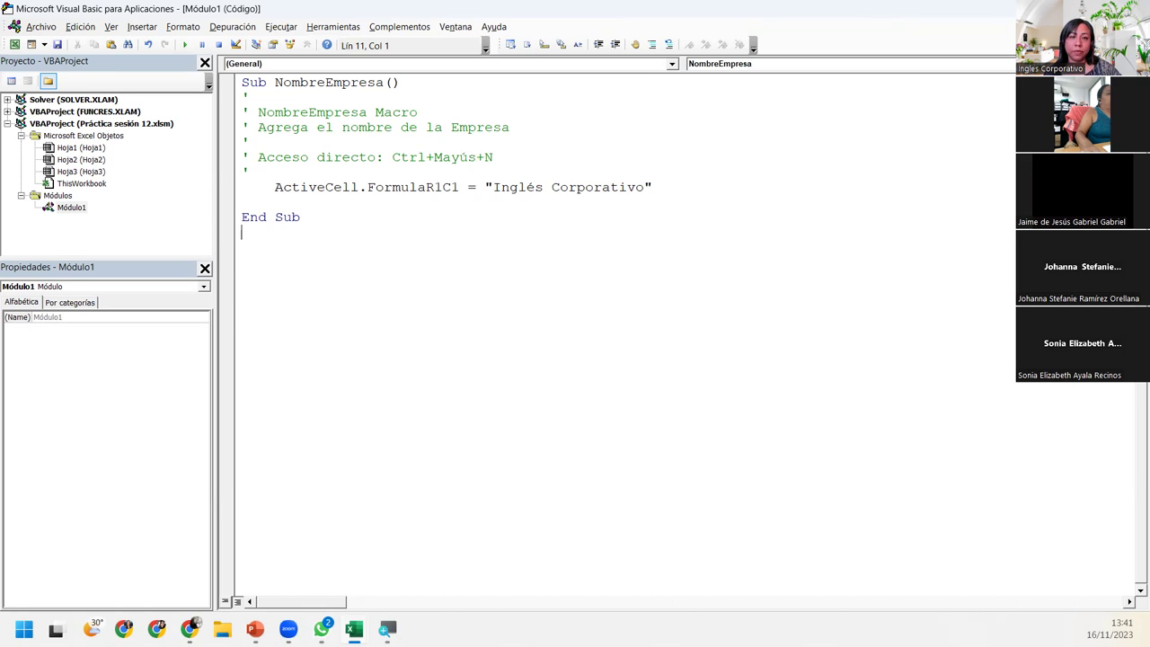
key(alt+Tab)
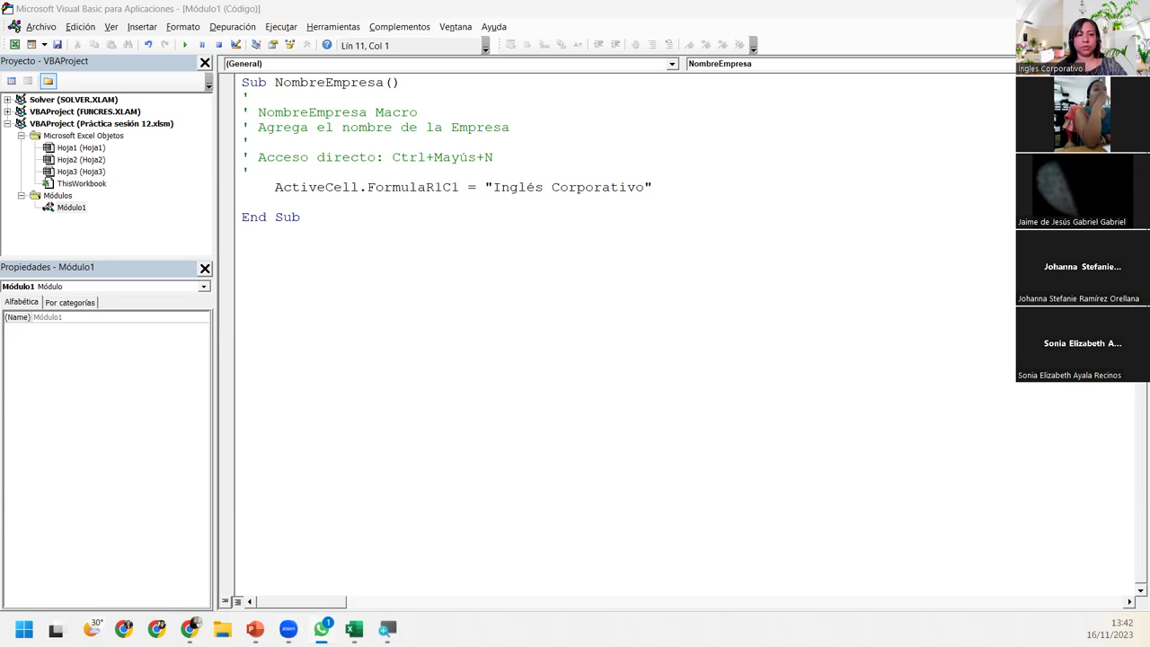
click(464, 283)
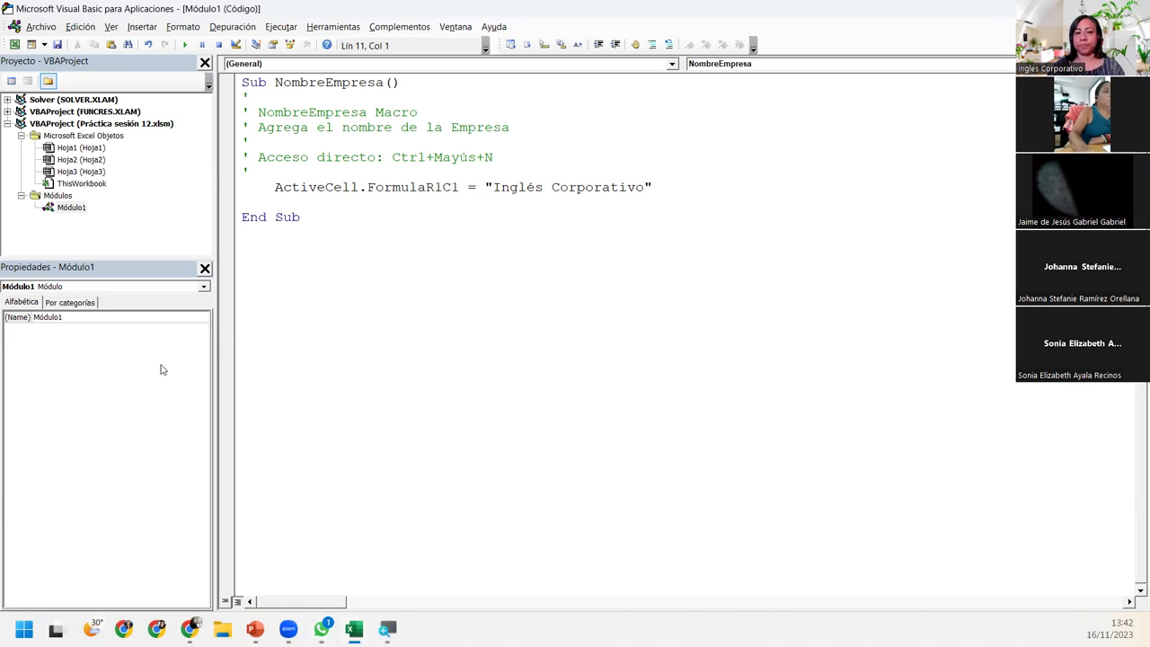
mouse_move(321, 629)
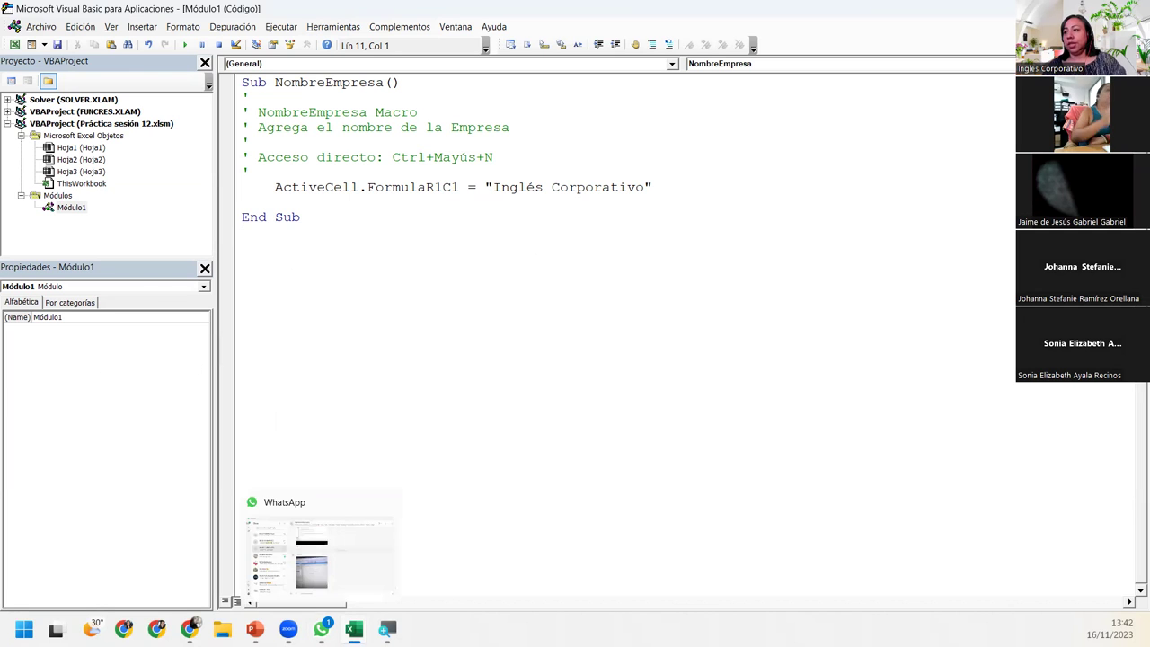
Step: Return to the Práctica sesión 12 workbook and select cells H2 and B4 on Hoja1
click(321, 574)
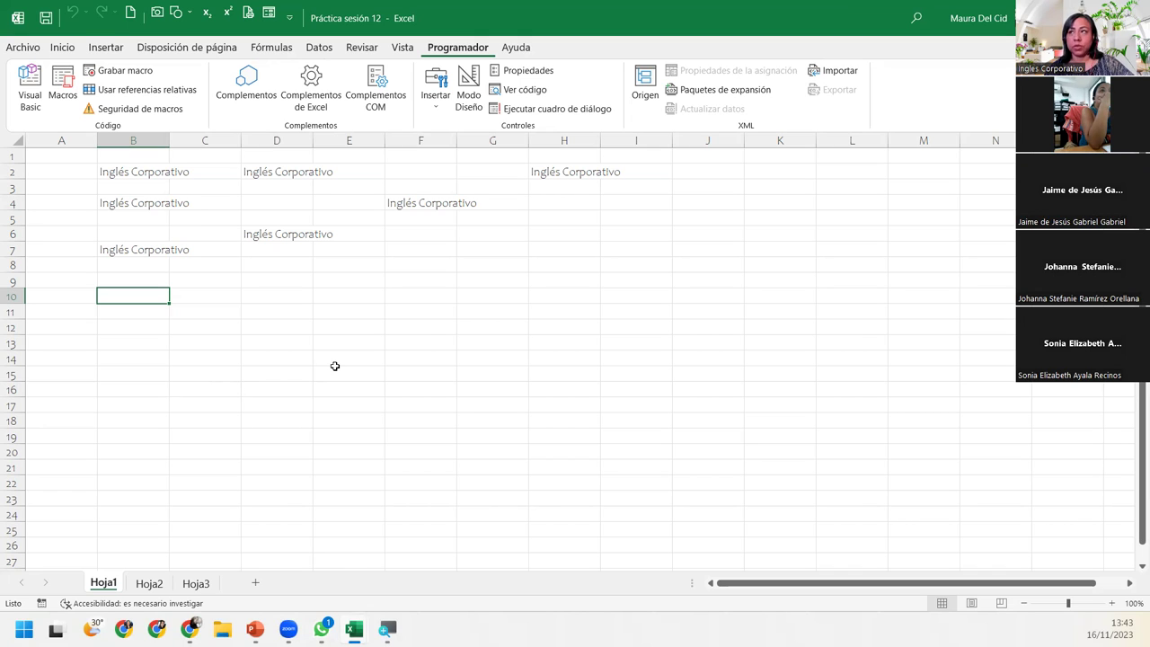
click(538, 171)
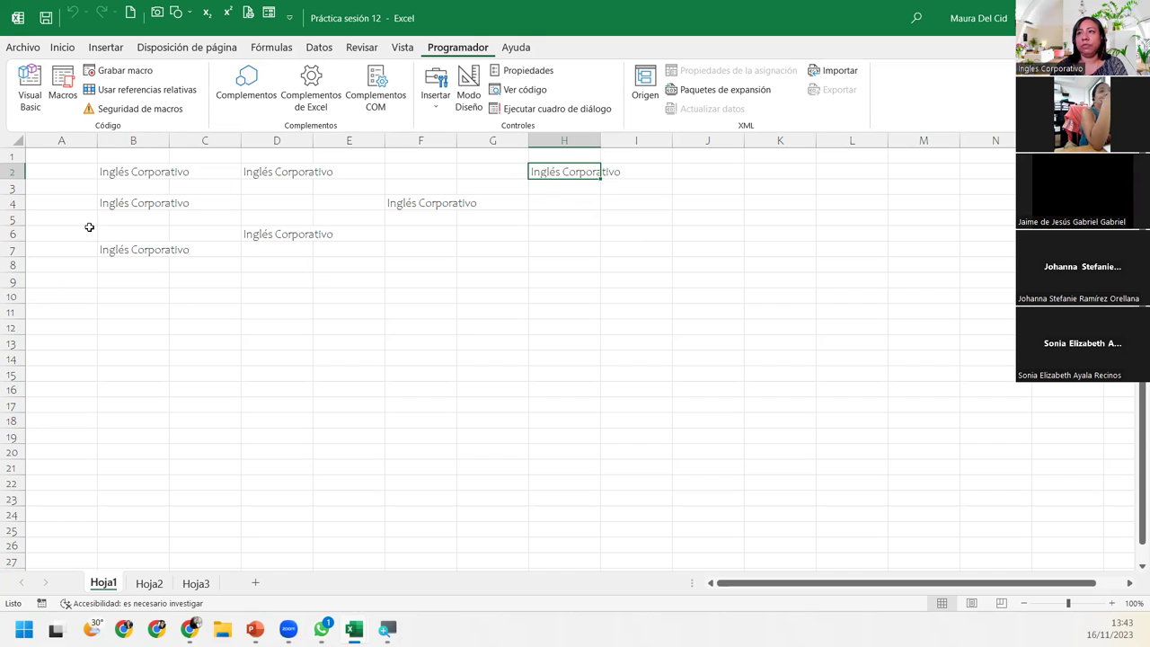
click(117, 202)
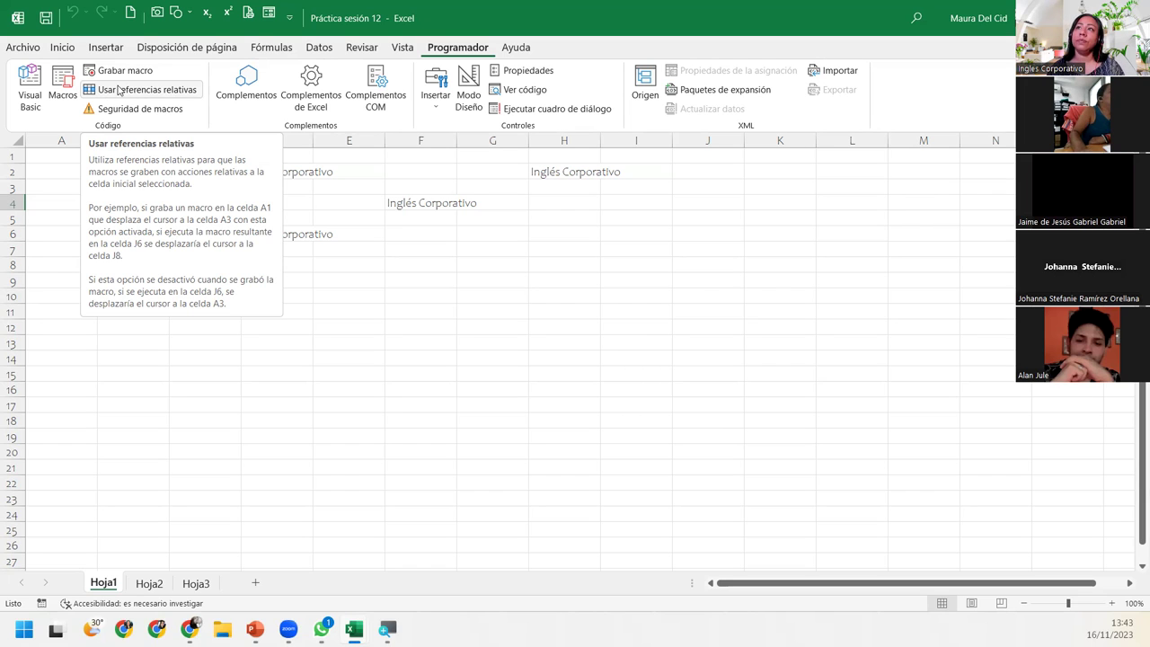
Step: Name the new recorded macro Formato_Especial with shortcut Ctrl+Mayús+F, stored in Este libro
click(121, 72)
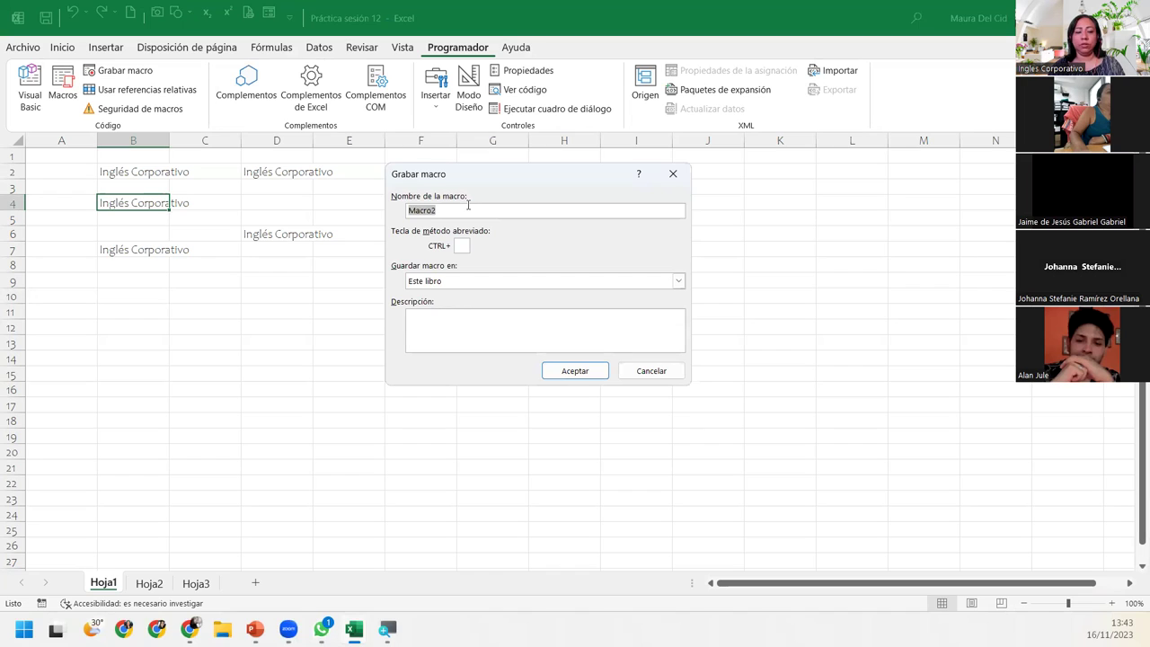
text(FormatoEspecia)
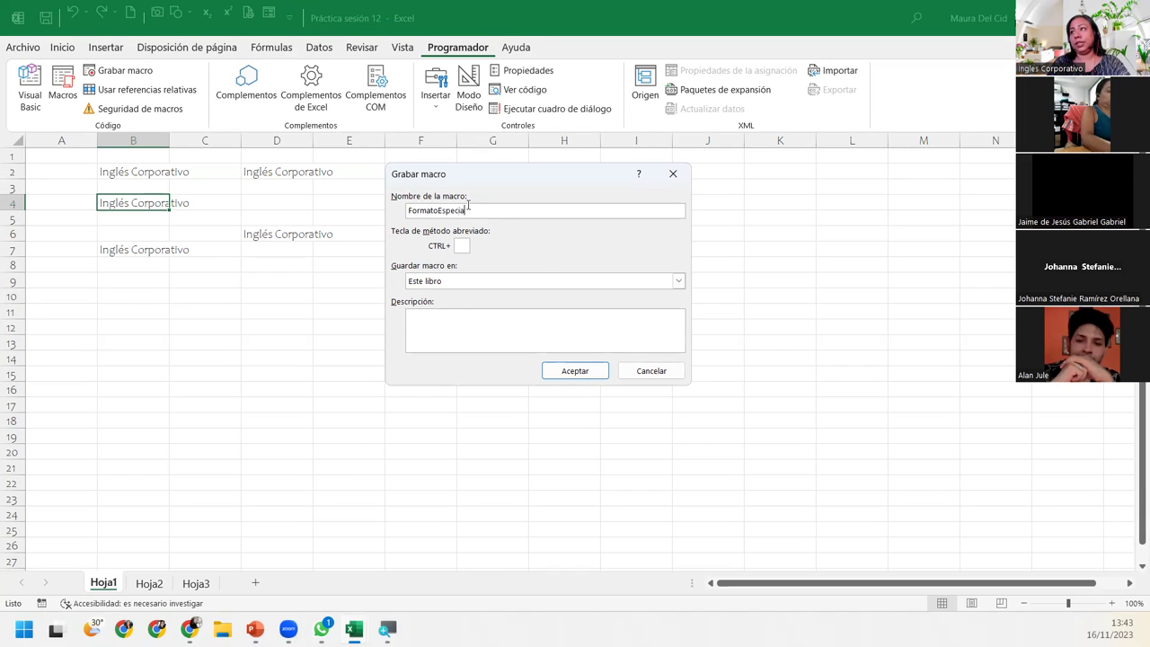
key(BackSpace)
key(BackSpace)
key(BackSpace)
key(BackSpace)
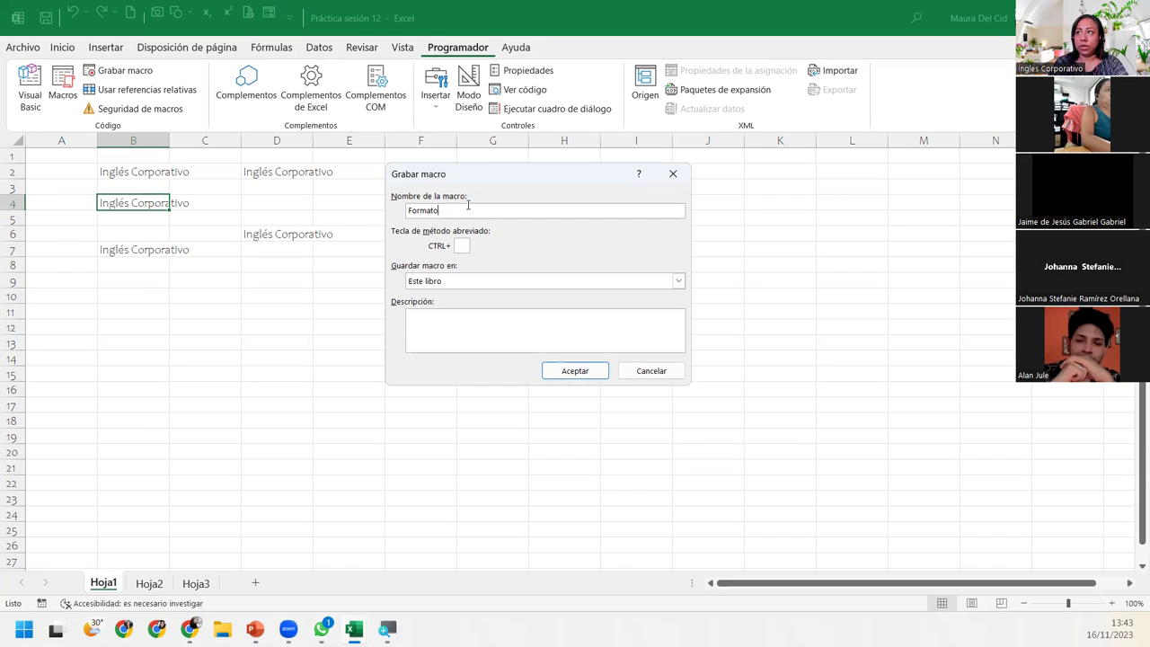
text(_Especial)
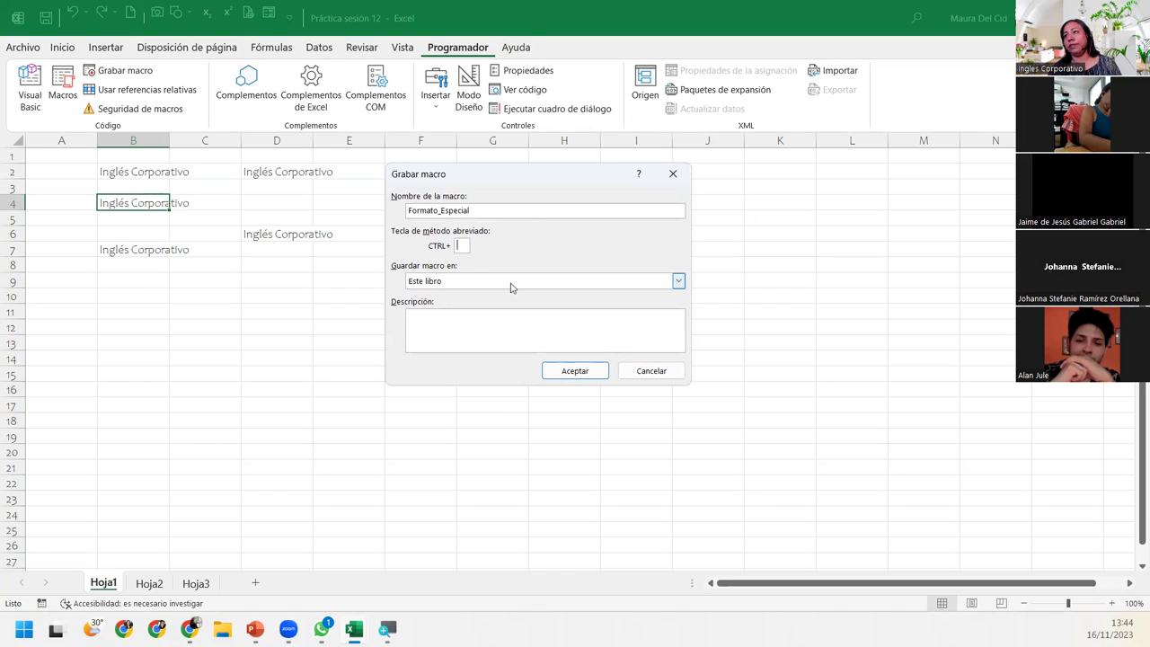
text(F)
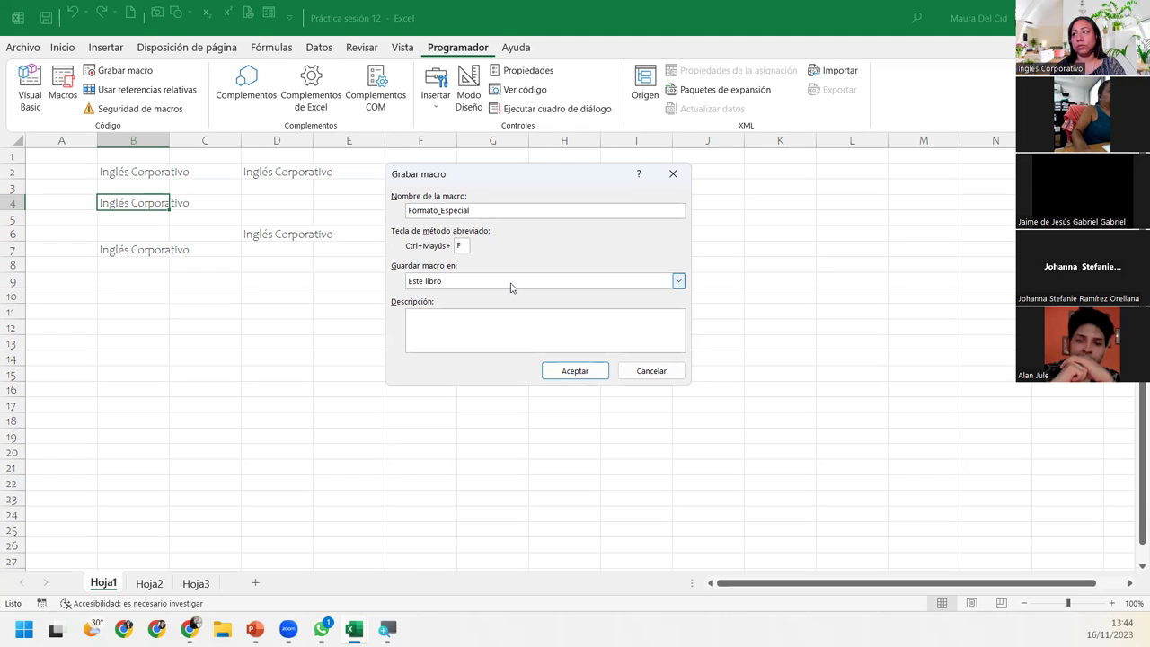
click(457, 318)
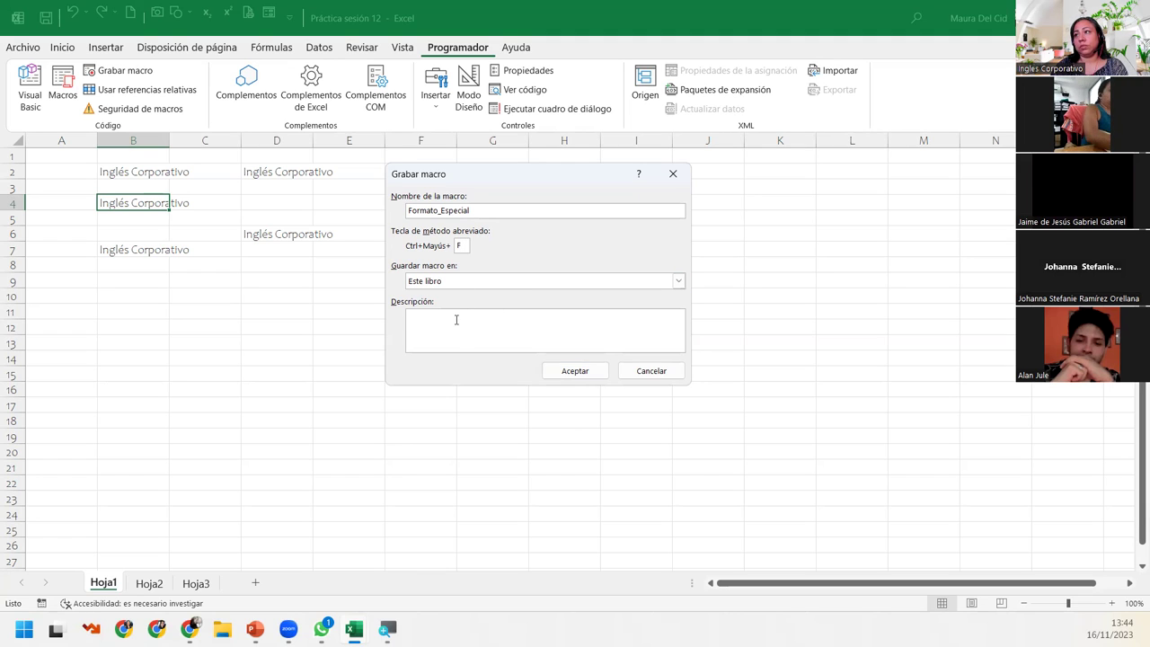
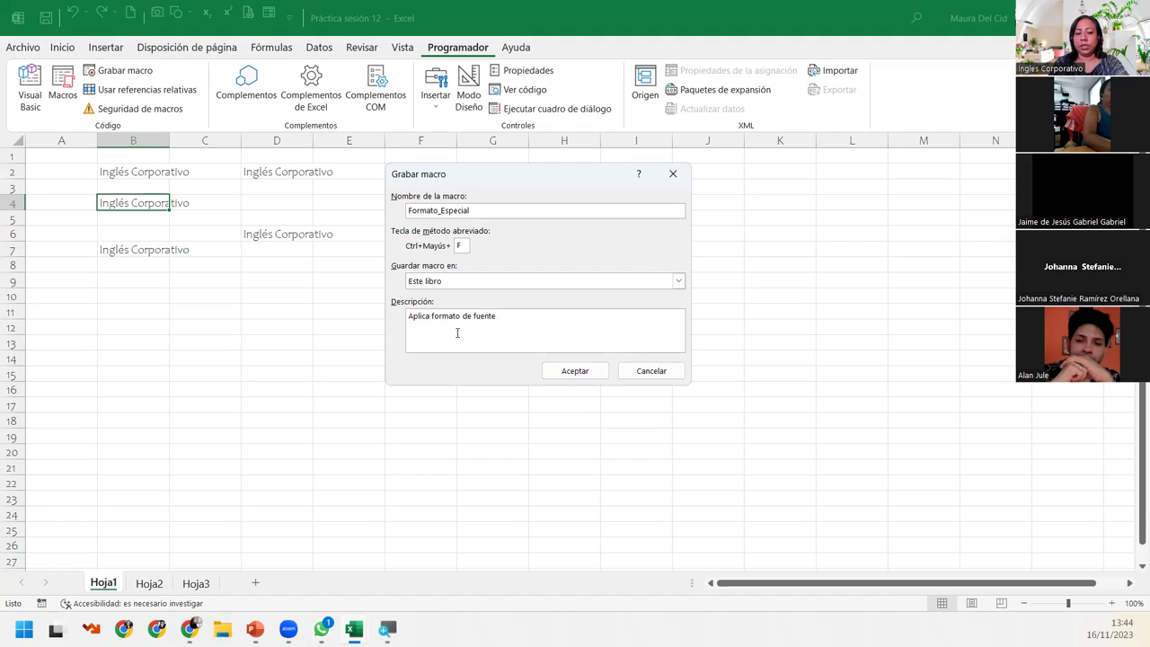
Step: Type the macro description: Maiandra GD font, size 10 font, blue font colour, bold style
text( M)
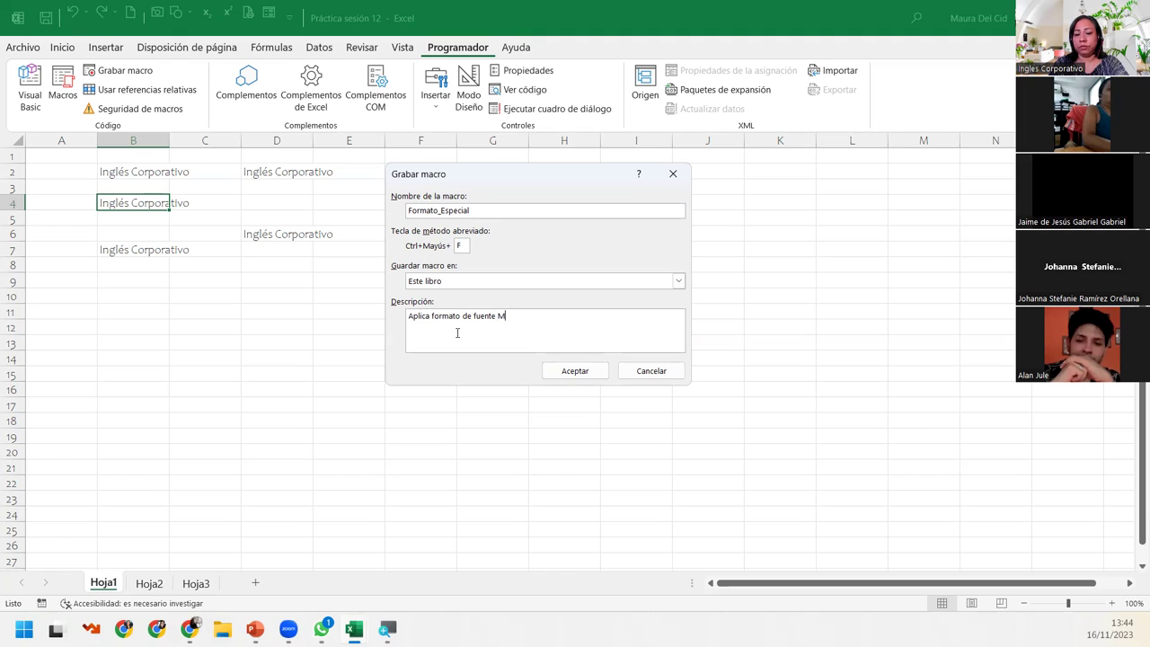
text(ian)
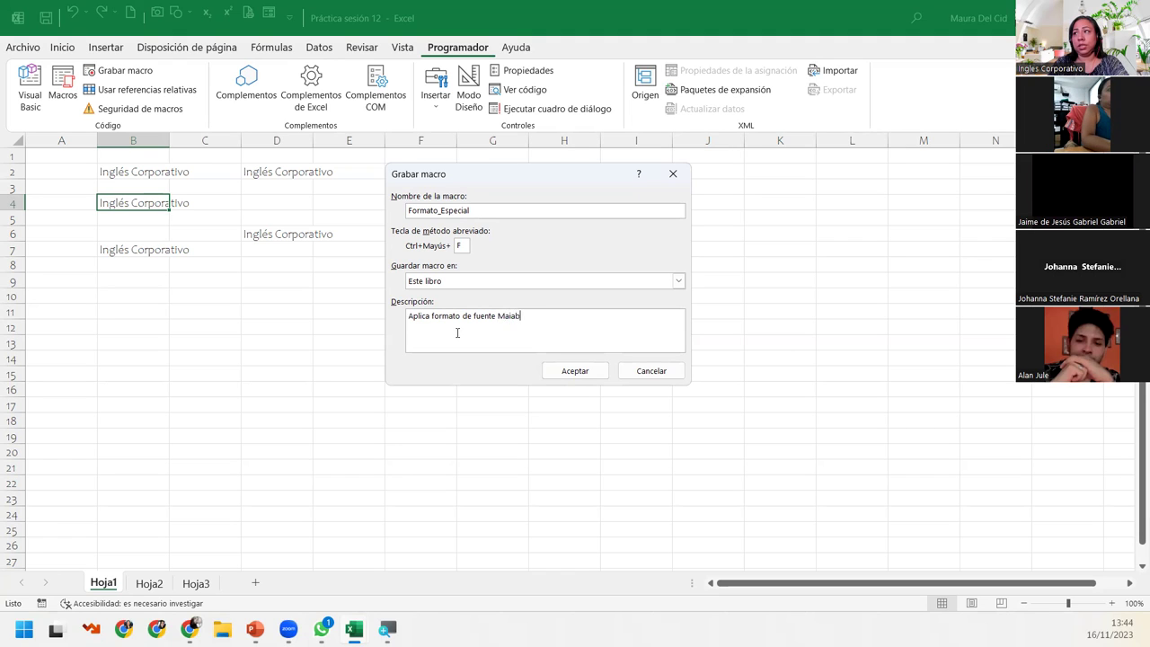
key(BackSpace)
text(ndra GD)
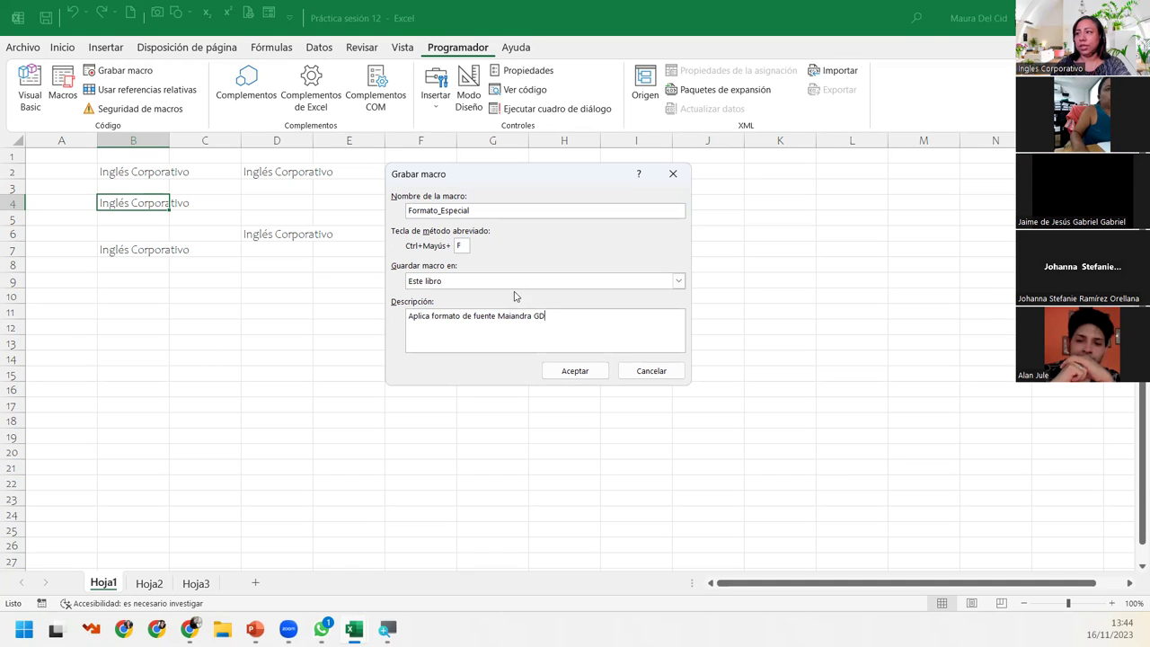
text(, )
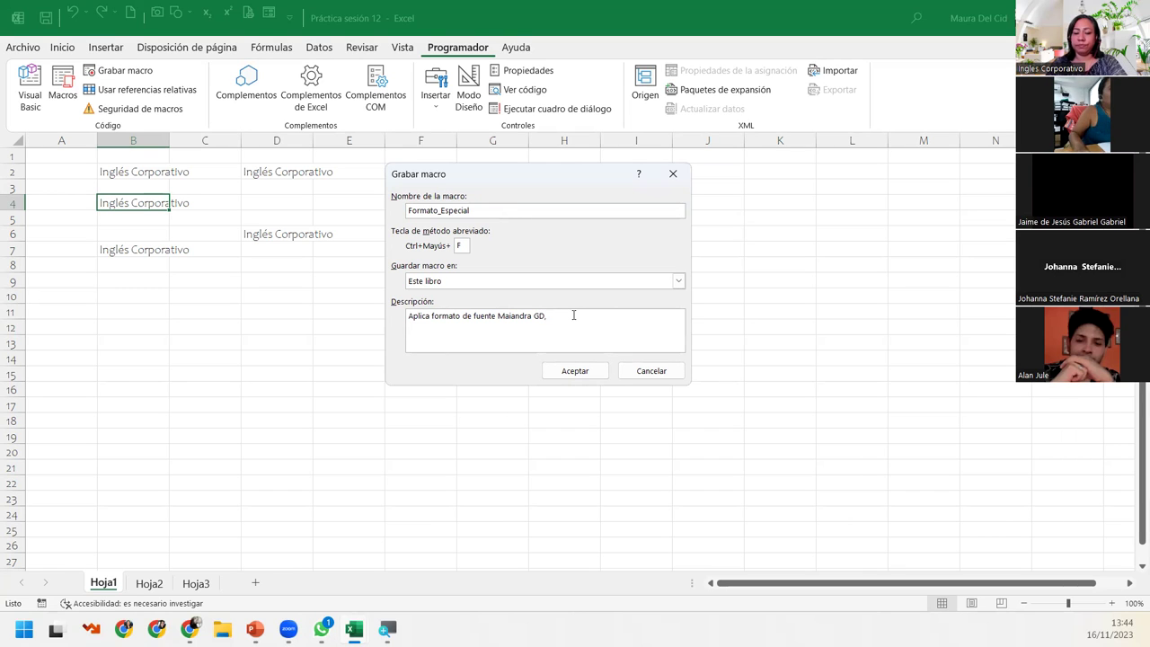
text(Taa)
key(BackSpace)
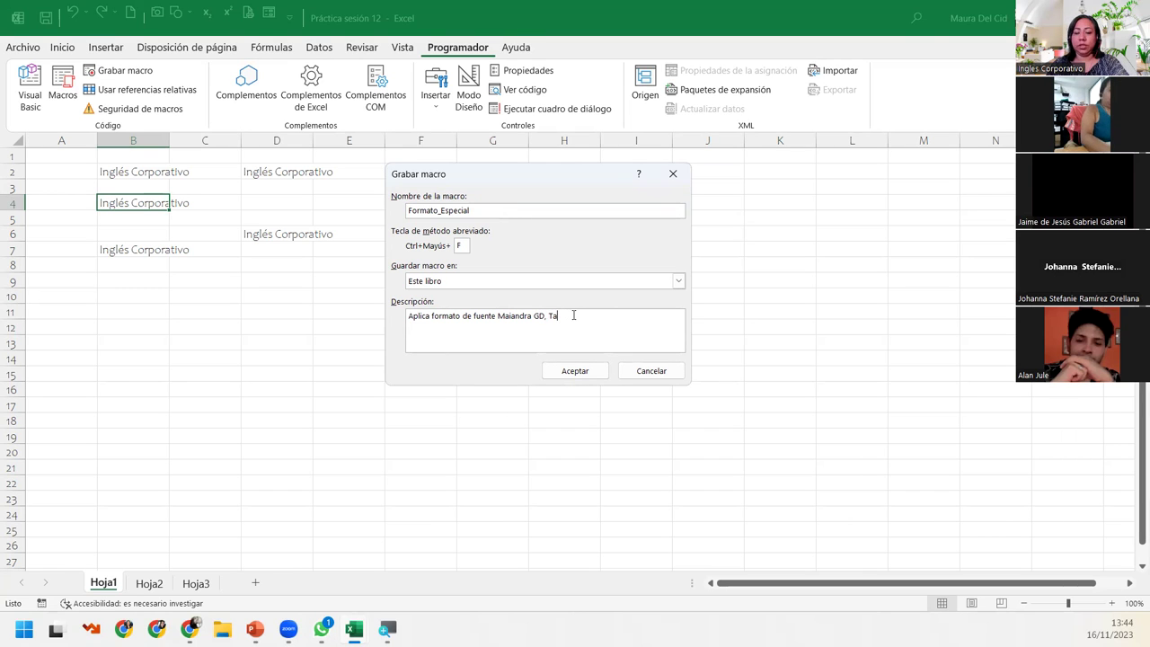
text(maño de fuente)
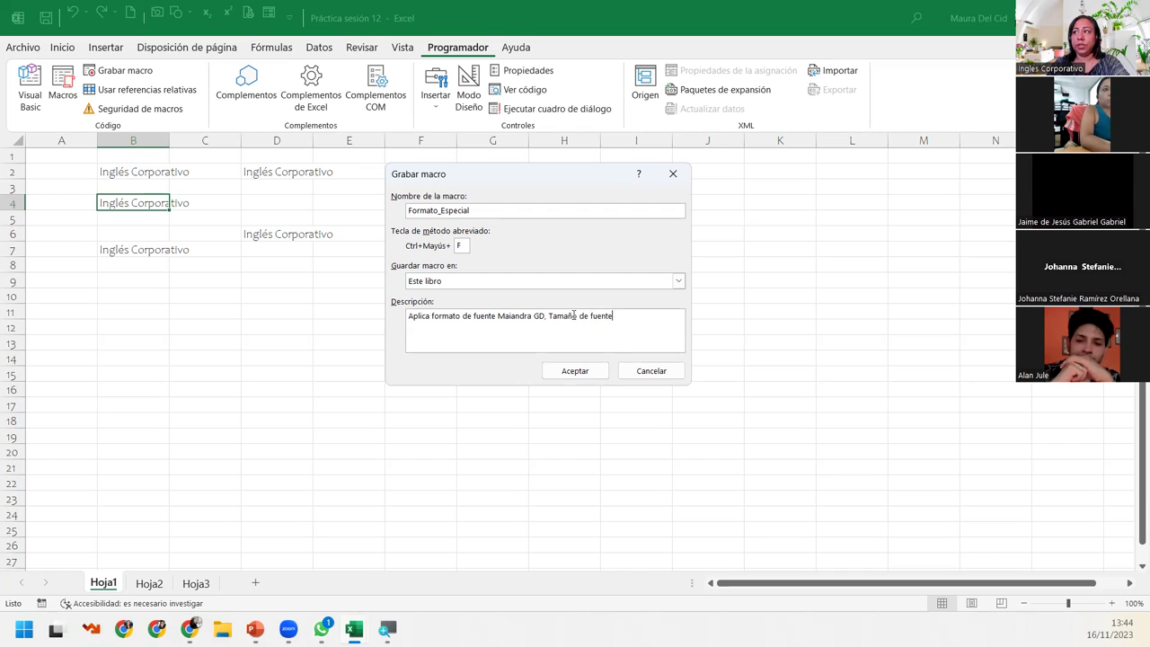
text( 10,)
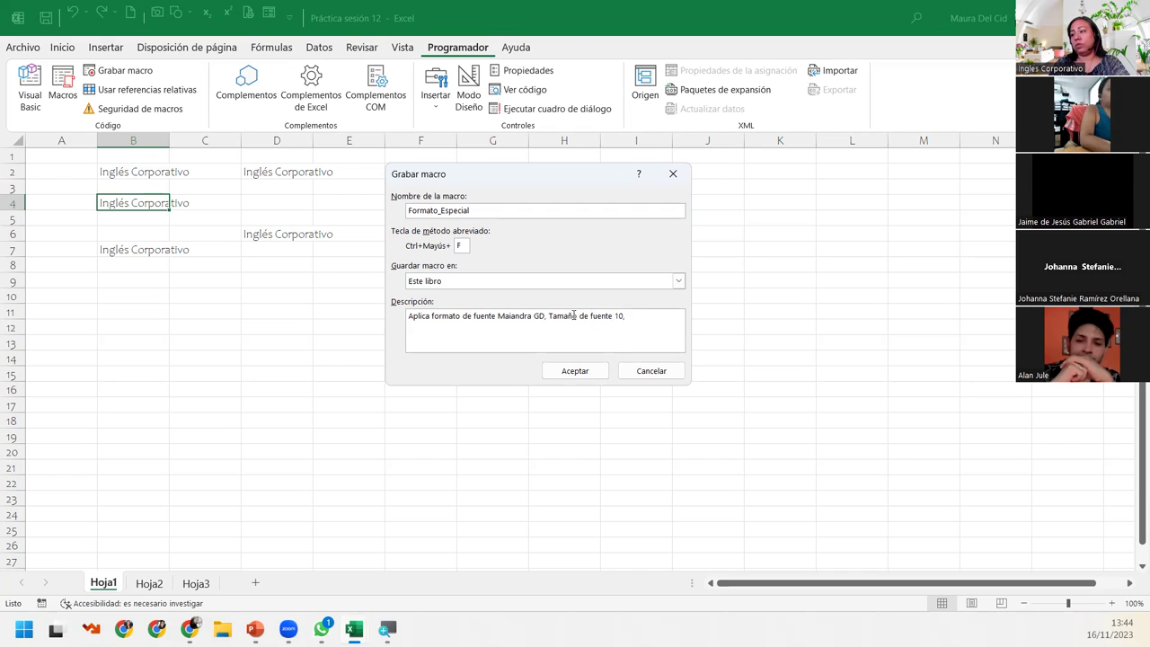
text(Color)
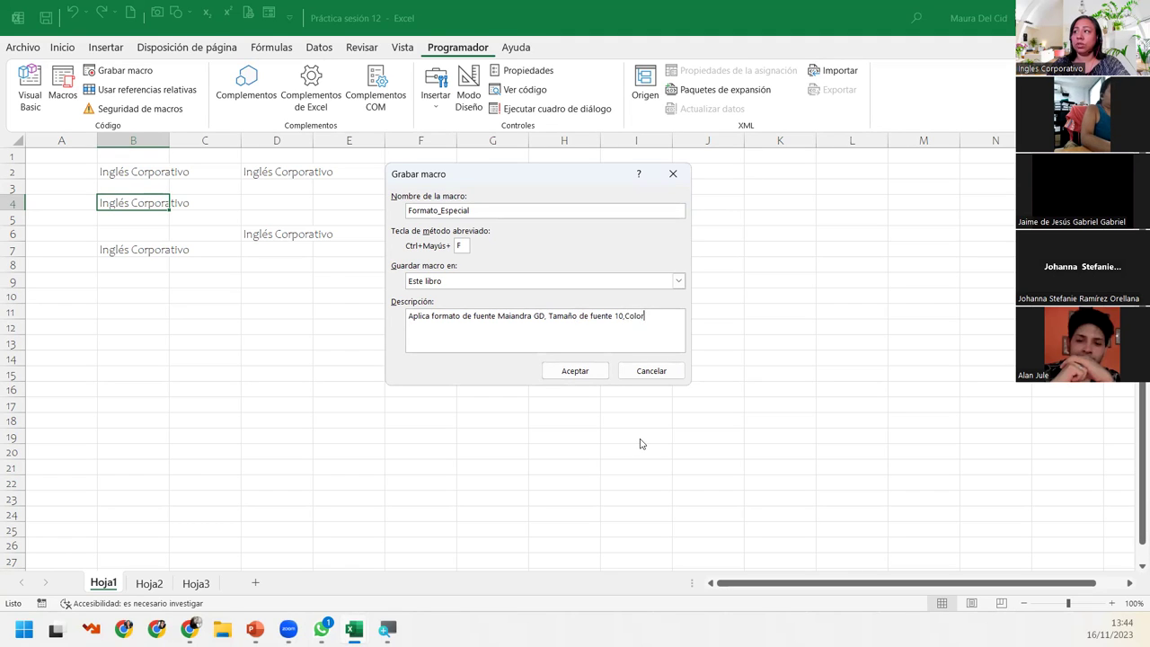
text( de fuente azul, )
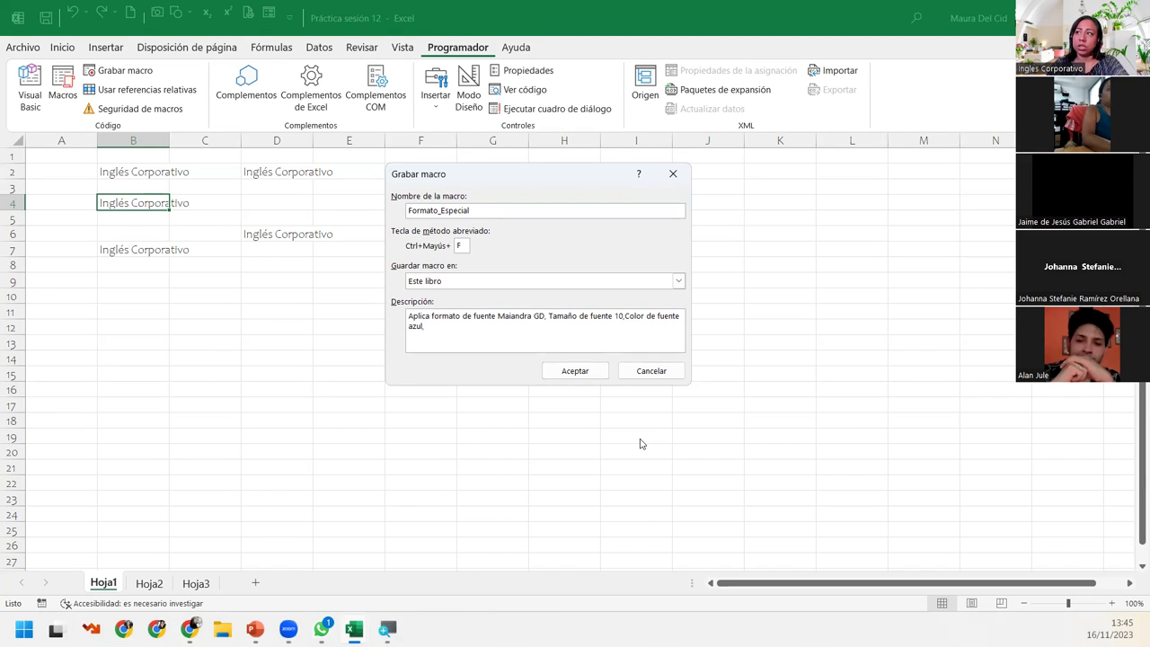
text(estilo Negrita)
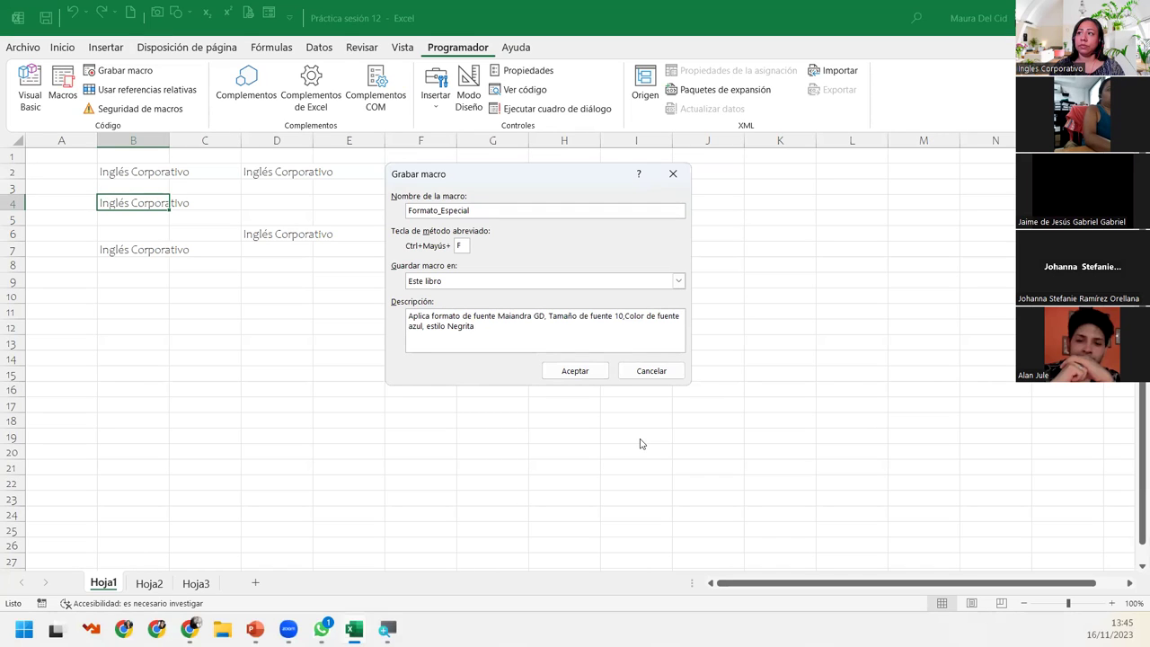
text(.)
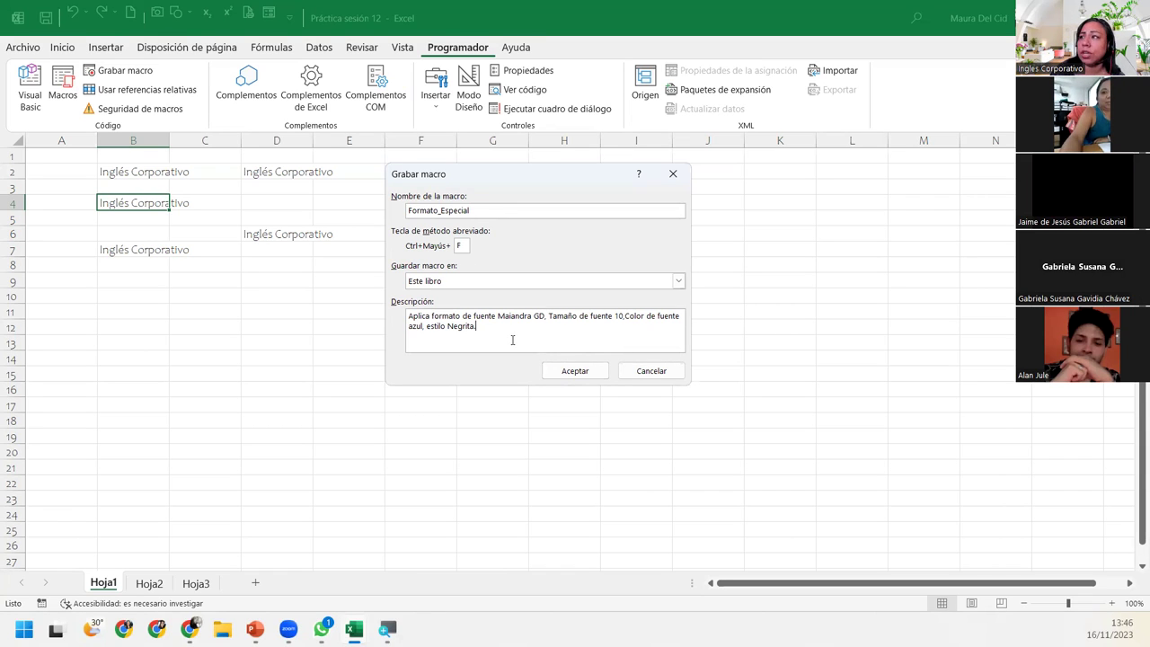
Step: Select the whole description text to review it, then deselect it
key(ctrl+a)
click(506, 342)
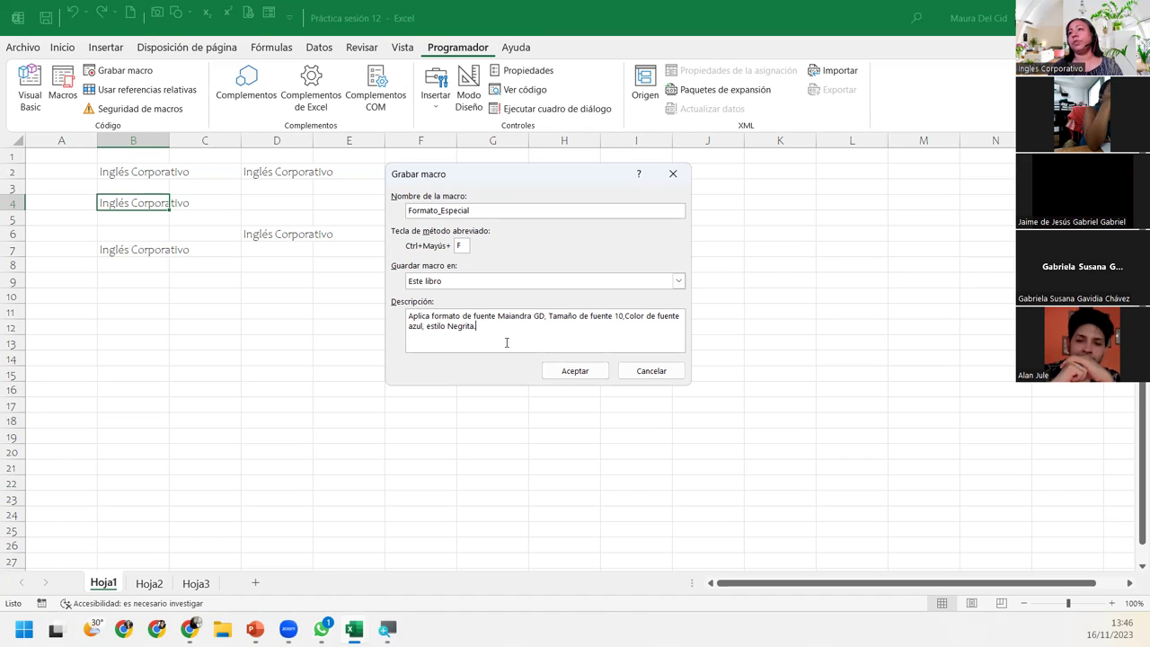
Step: Start recording the Formato_Especial macro and set cell B4's font to Maiandra GD
click(587, 372)
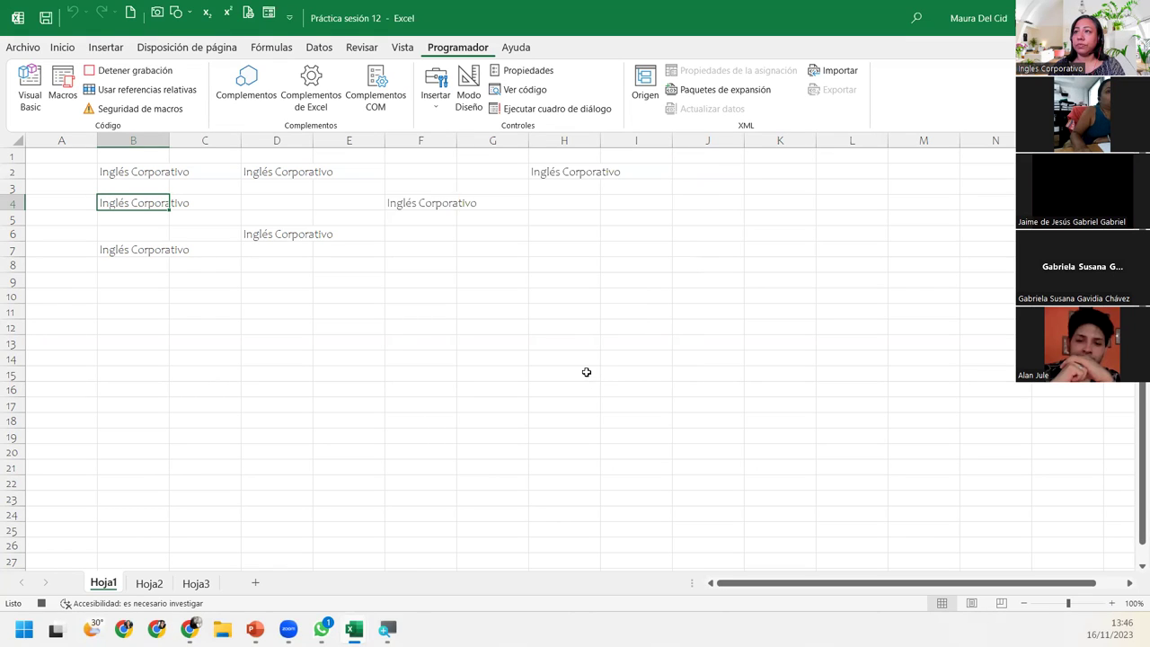
click(71, 50)
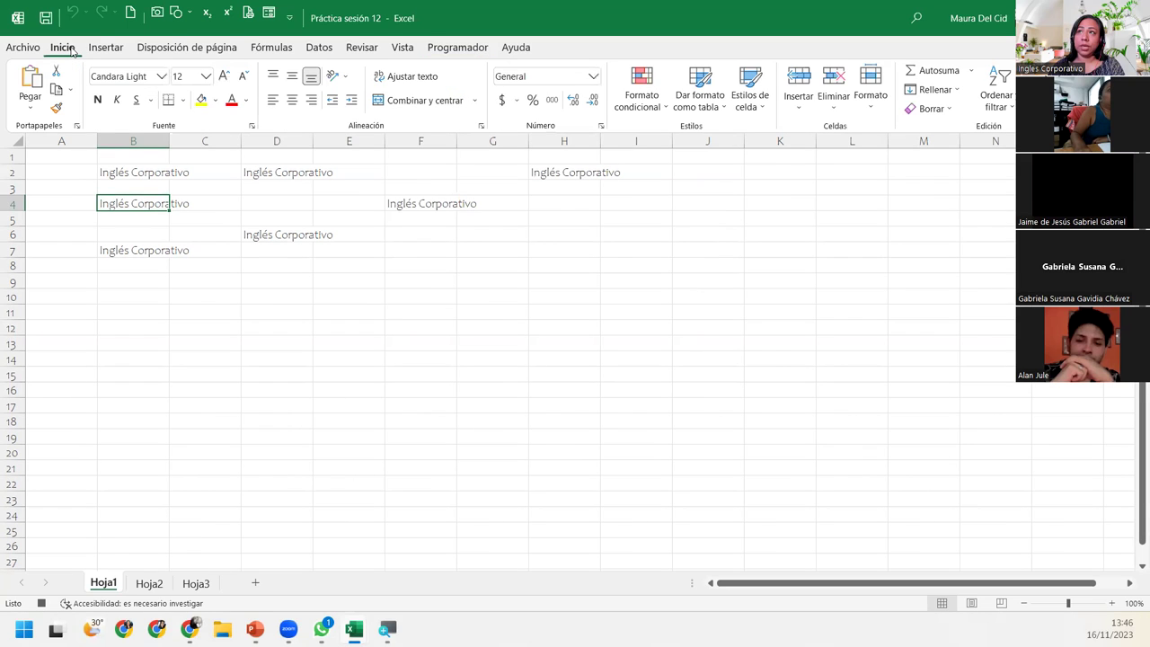
click(162, 76)
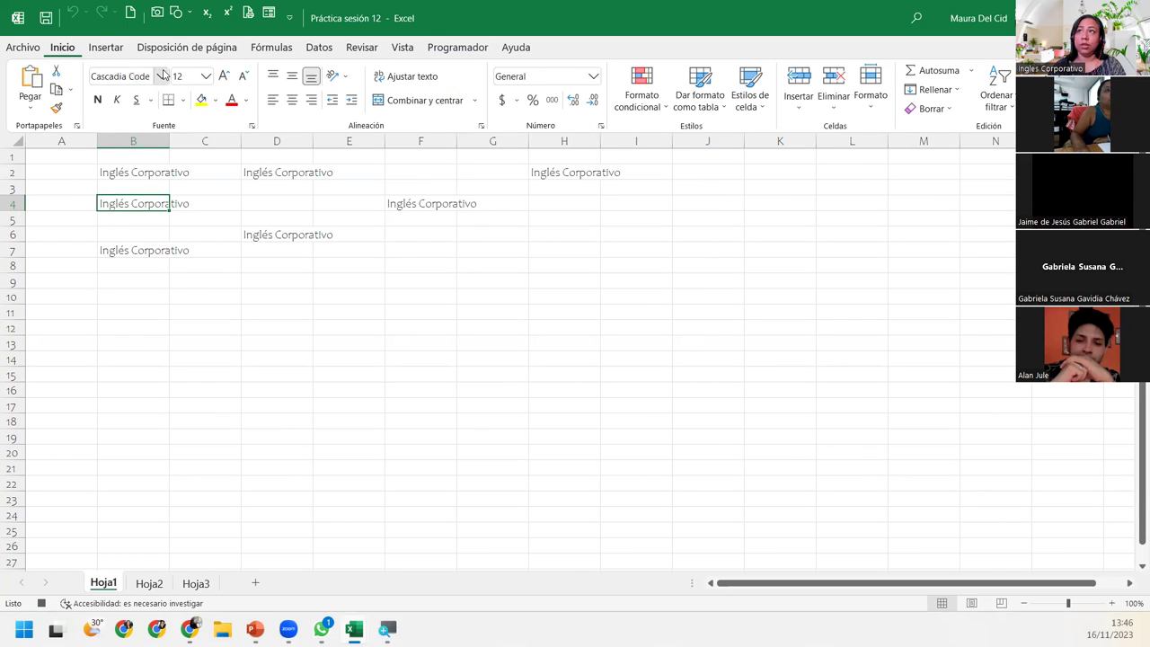
text(Maiandra GD)
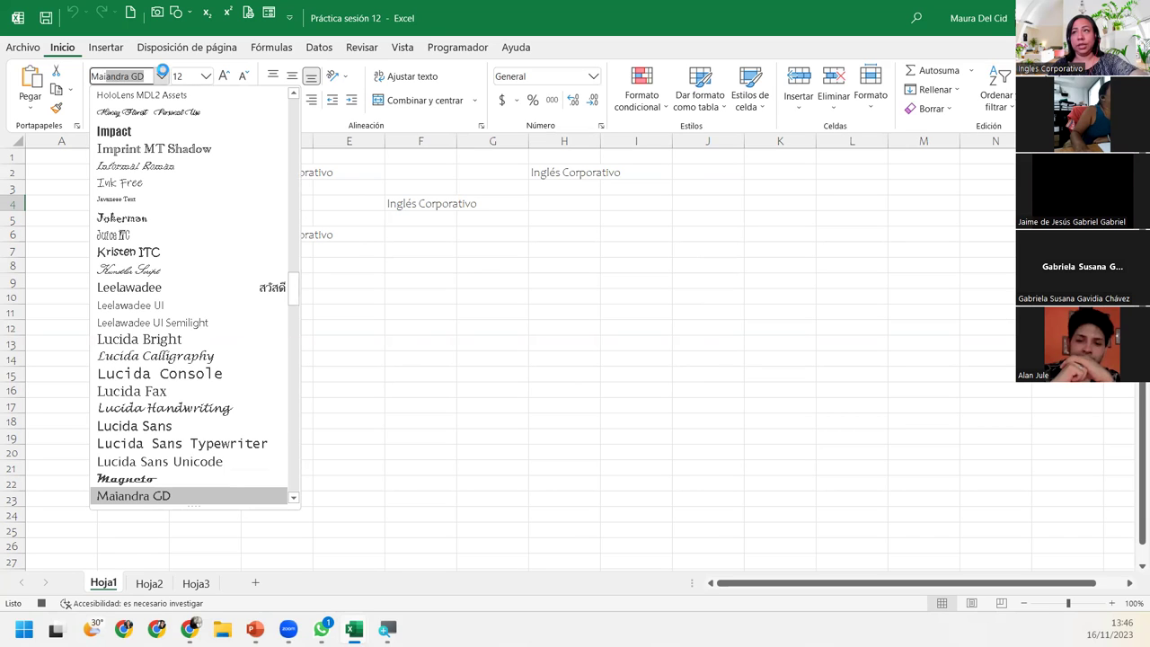
key(Tab)
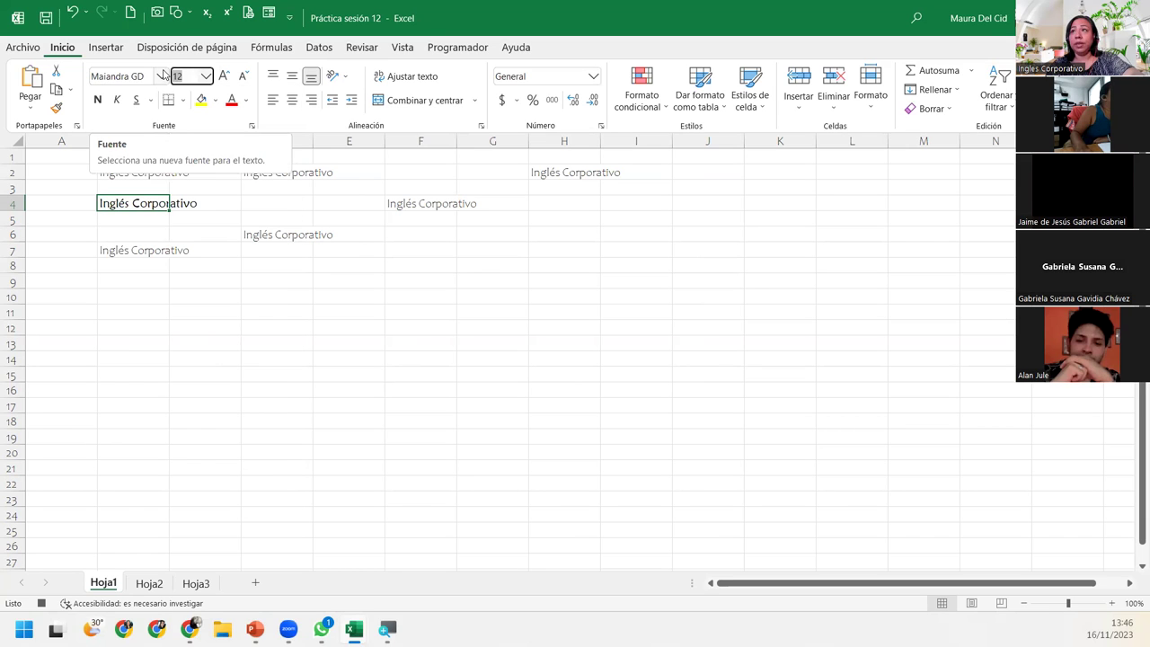
Step: Give B4's text font size 10, blue font colour and bold style
text(10)
key(Return)
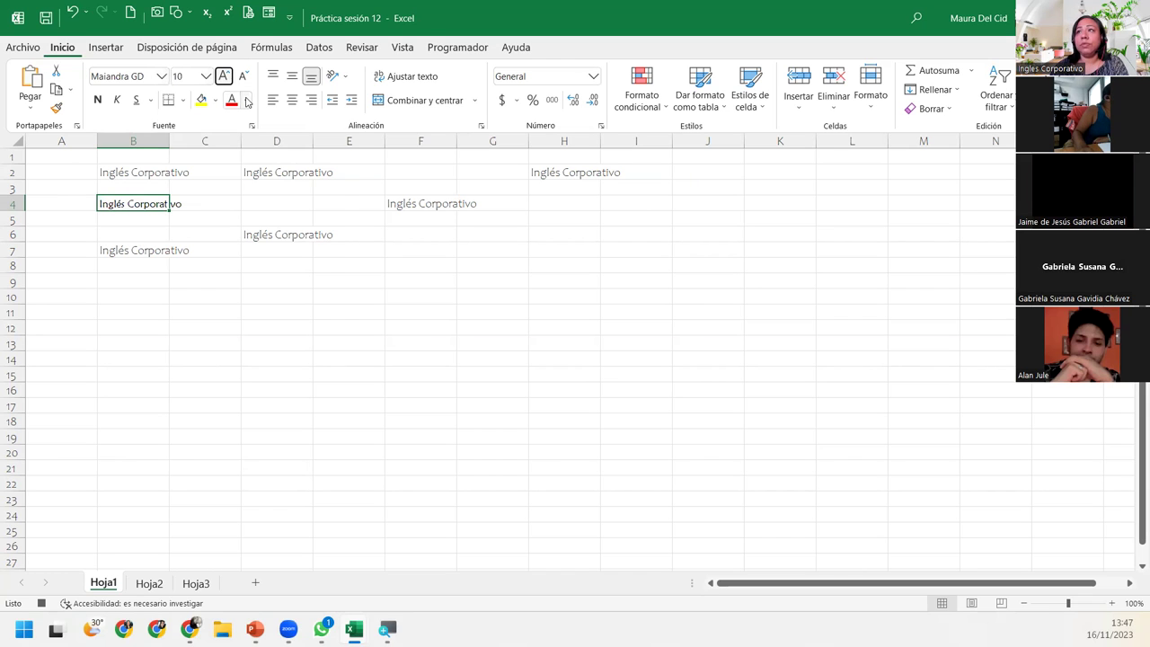
click(247, 101)
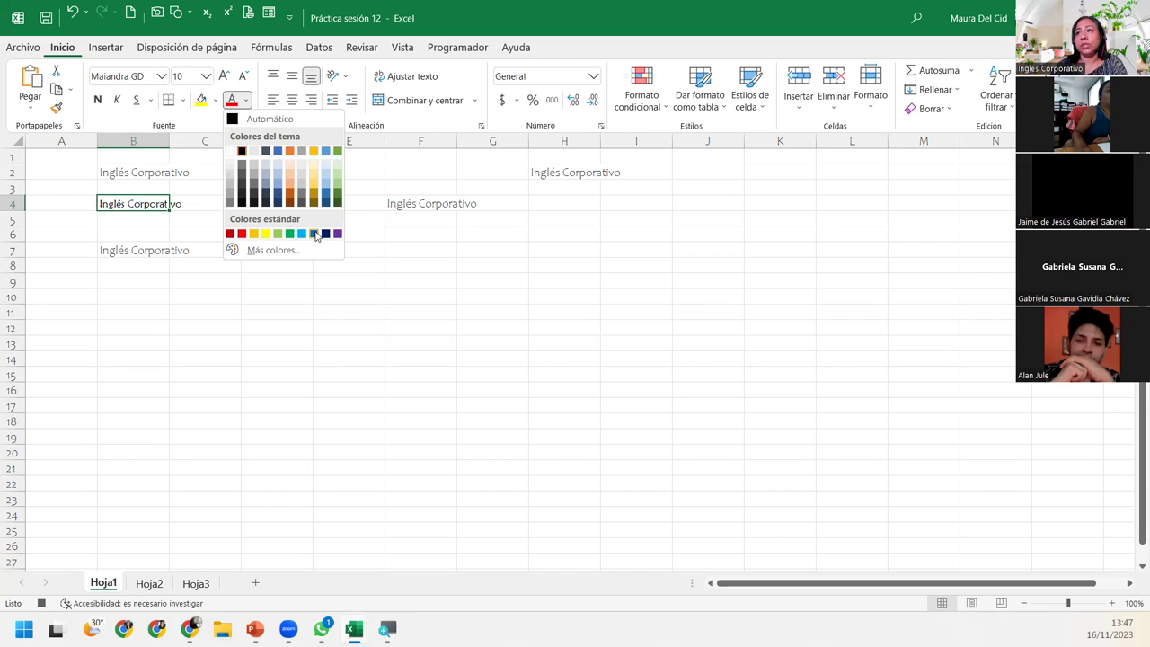
click(314, 234)
click(97, 101)
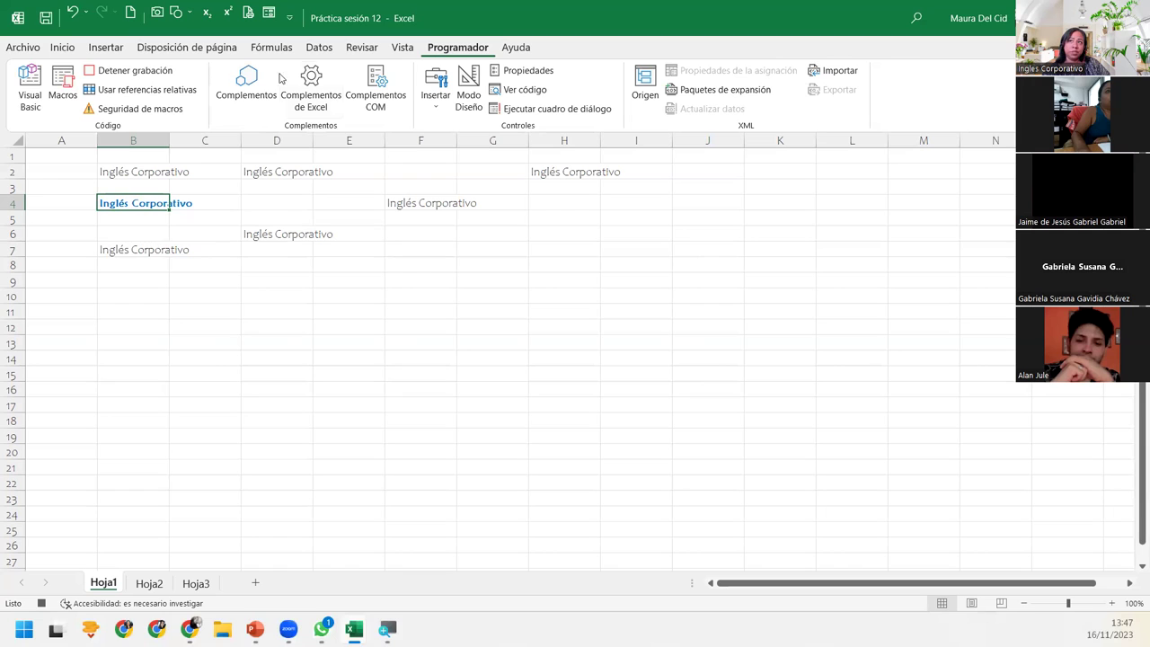
click(129, 72)
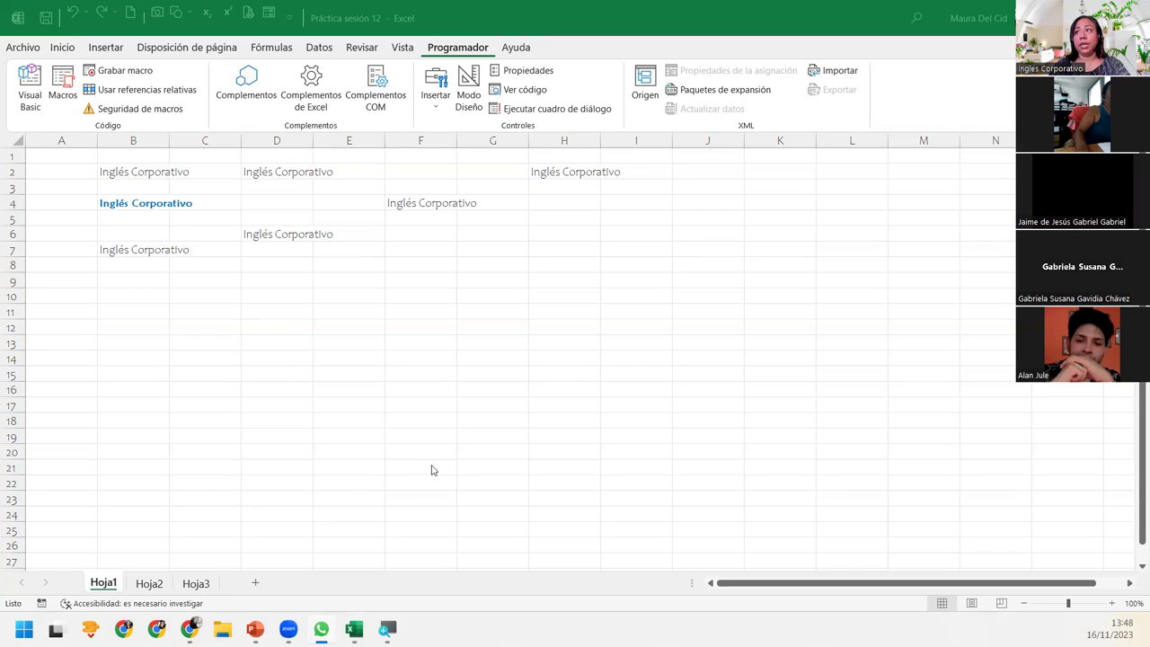
click(422, 204)
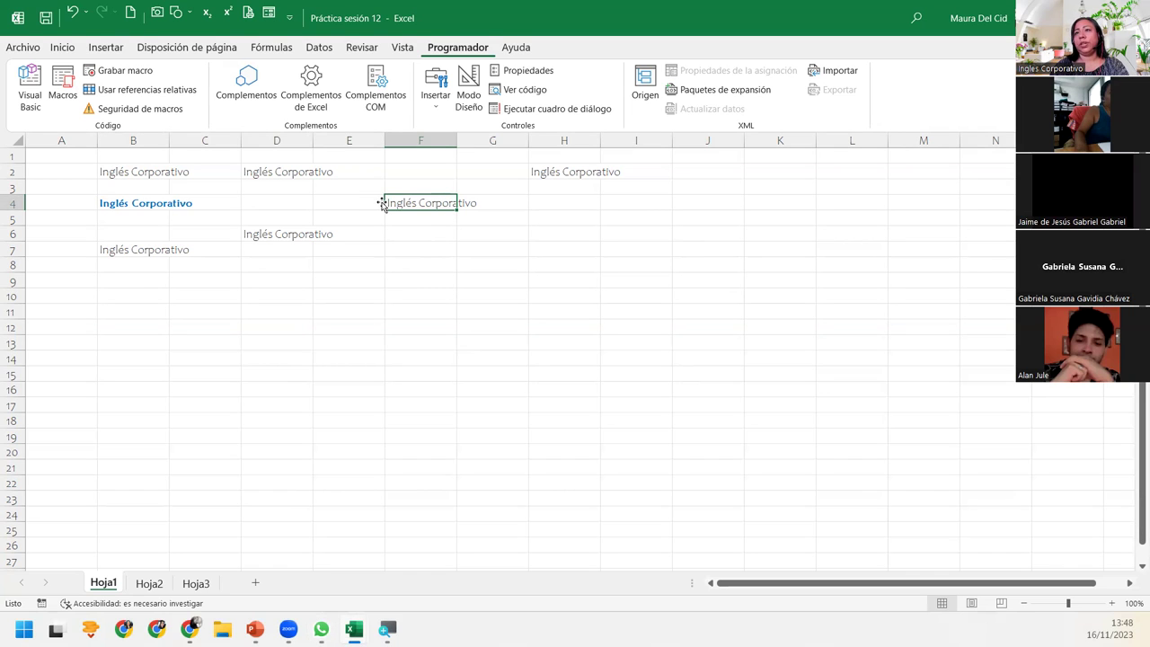
Step: Enter a person's full name in cell B10 and reselect the cell
click(124, 292)
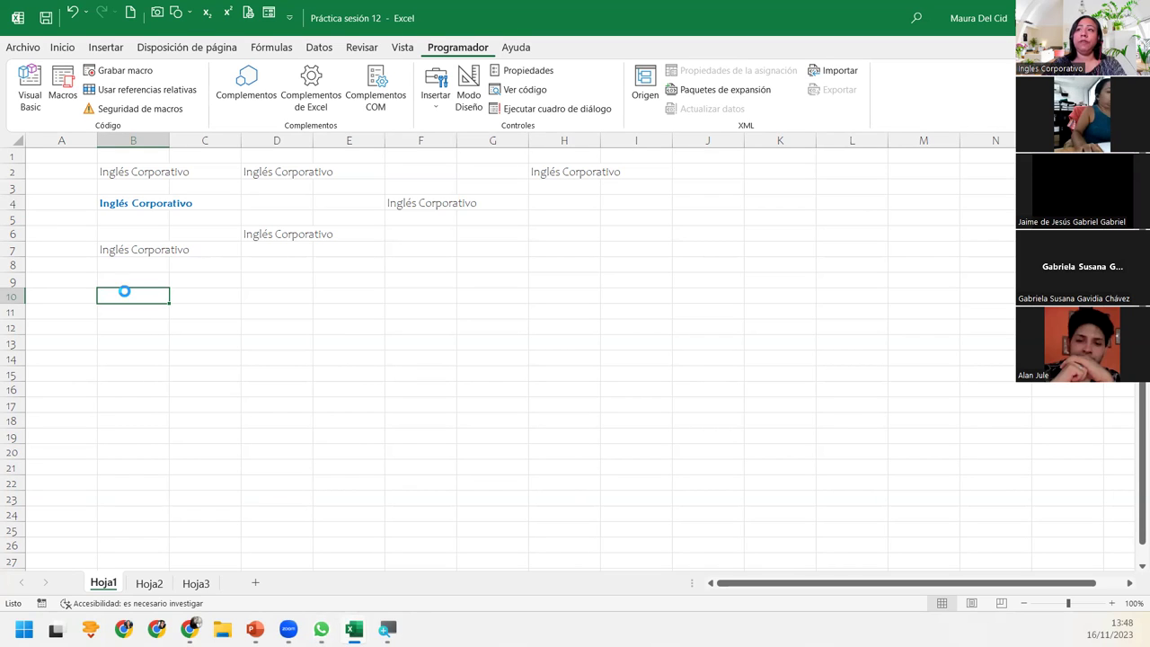
text(Maura Del Cid)
key(Return)
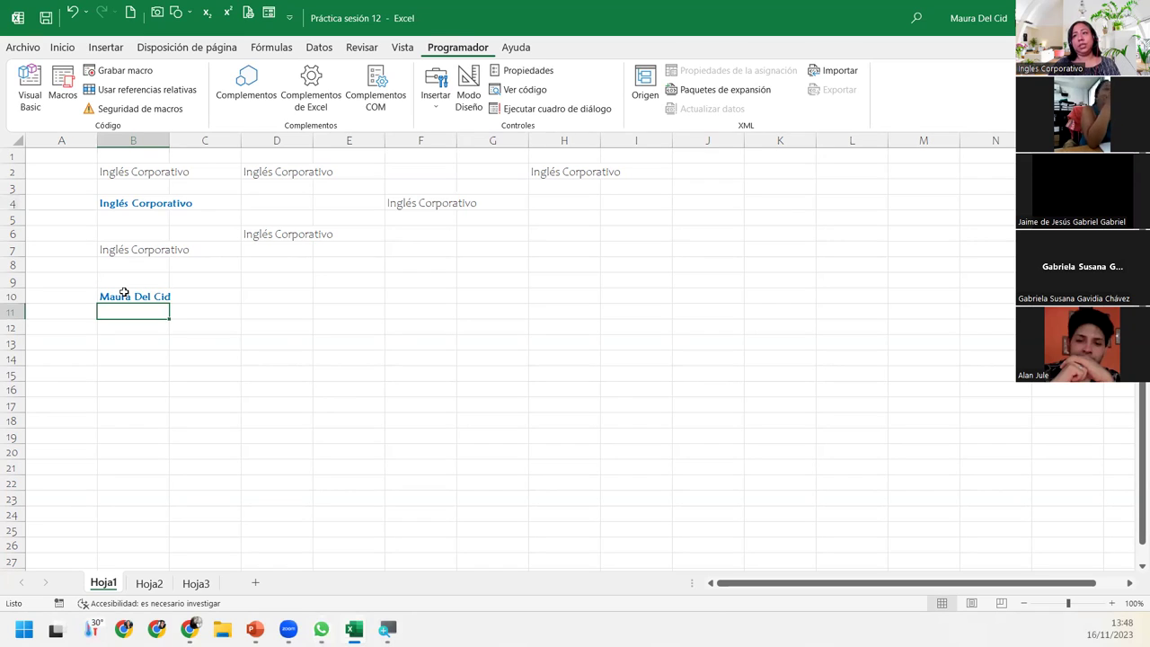
click(126, 294)
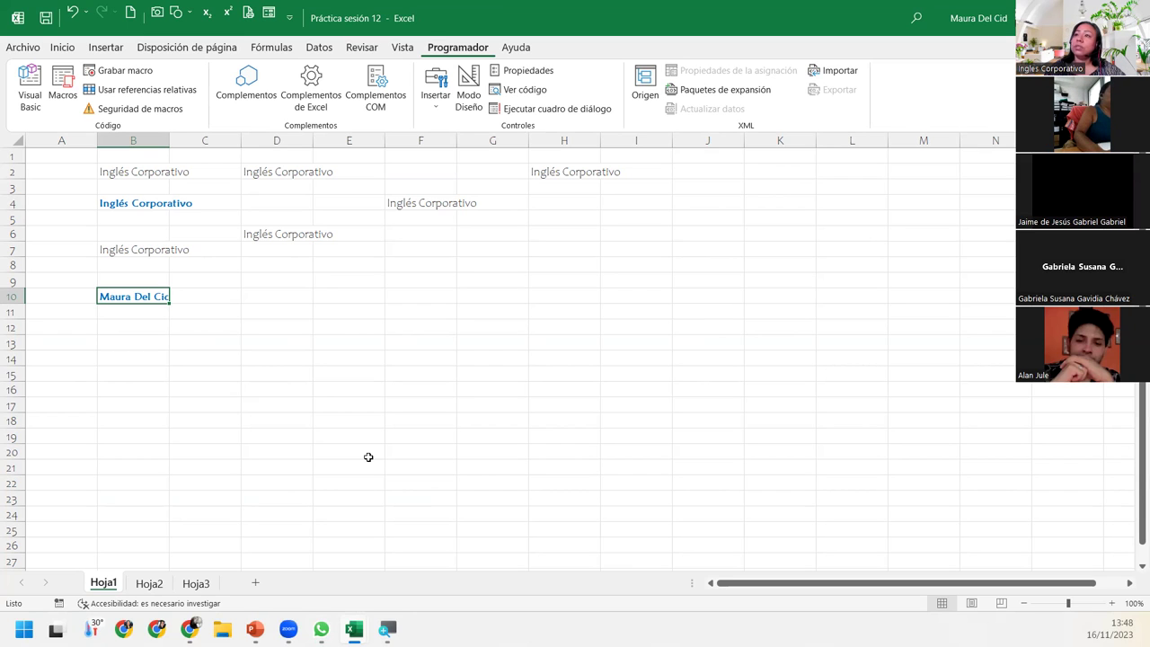
Step: Run the special formatting macro on D6's 'Inglés Corporativo' entry and check the result
click(280, 229)
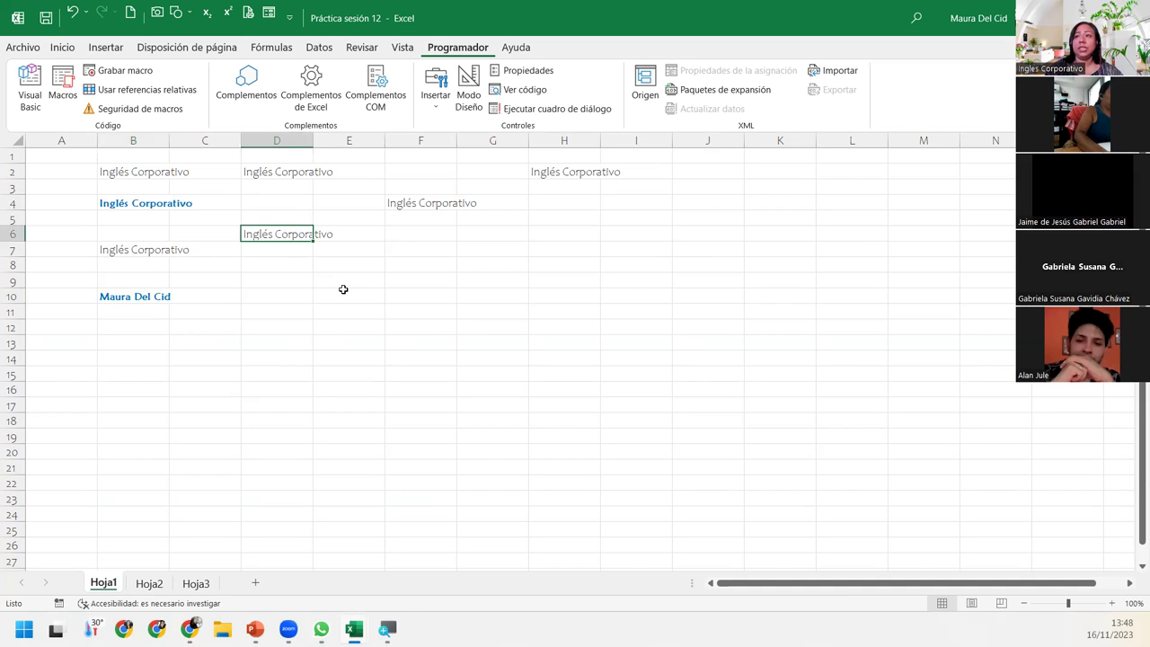
key(ctrl+m)
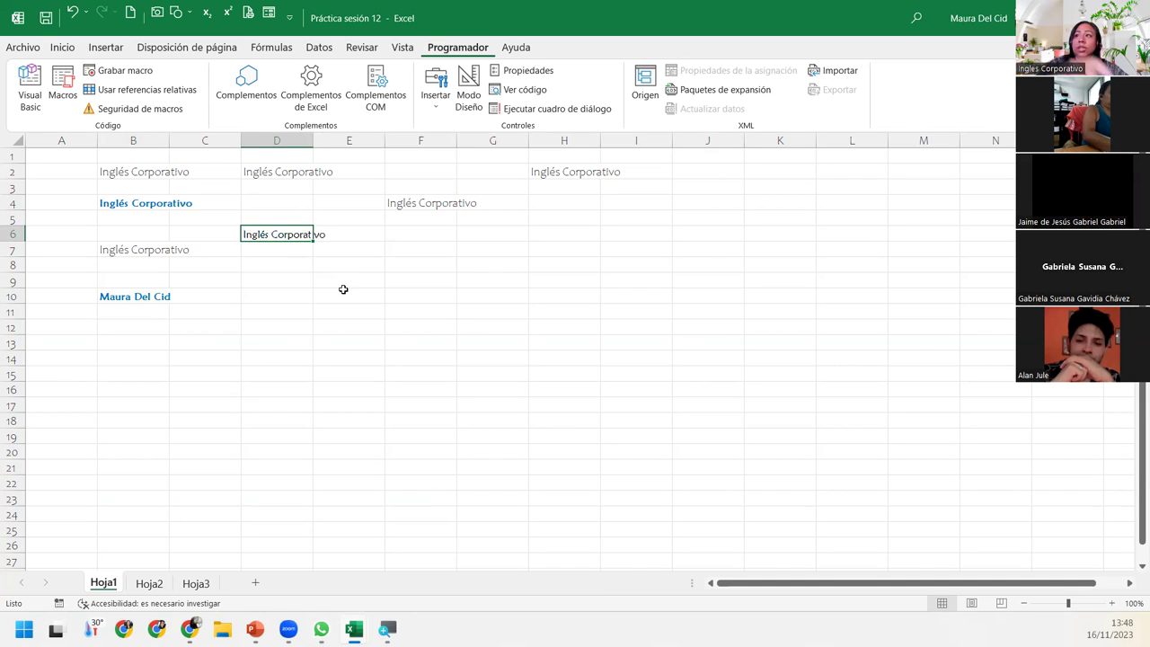
click(344, 291)
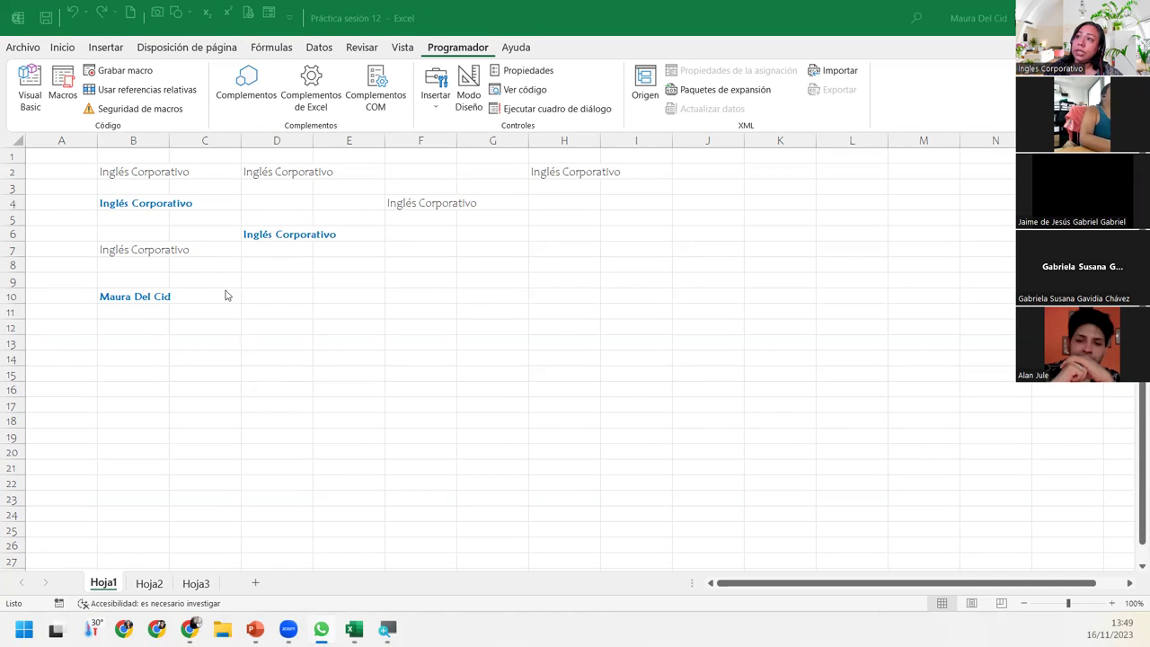
click(264, 231)
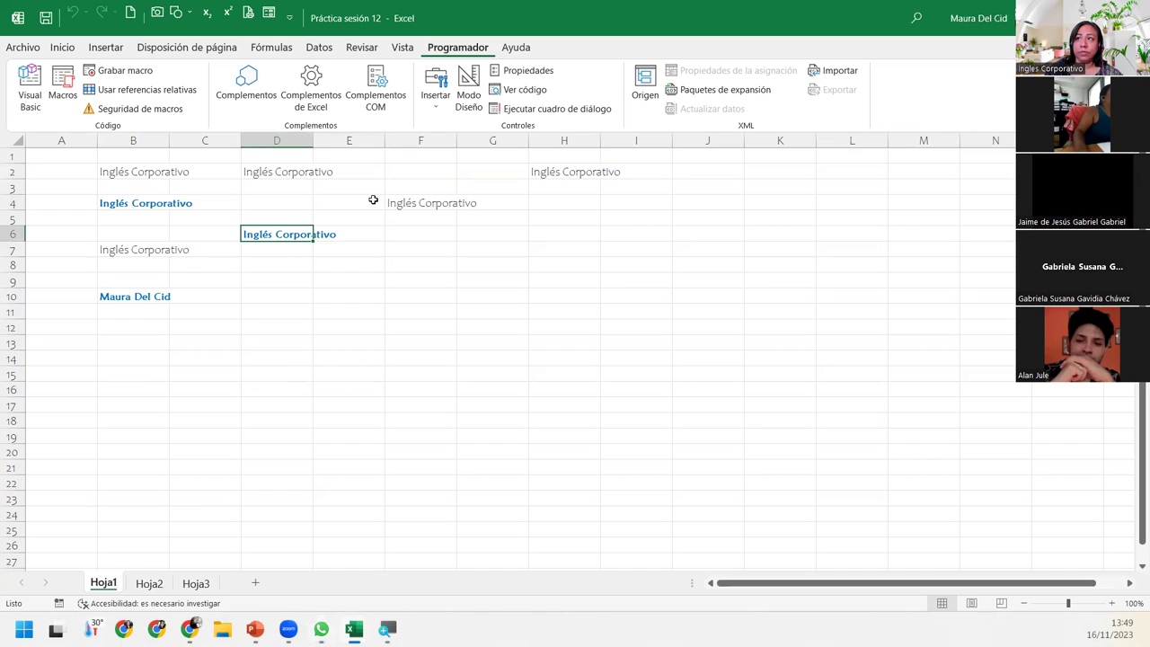
click(282, 282)
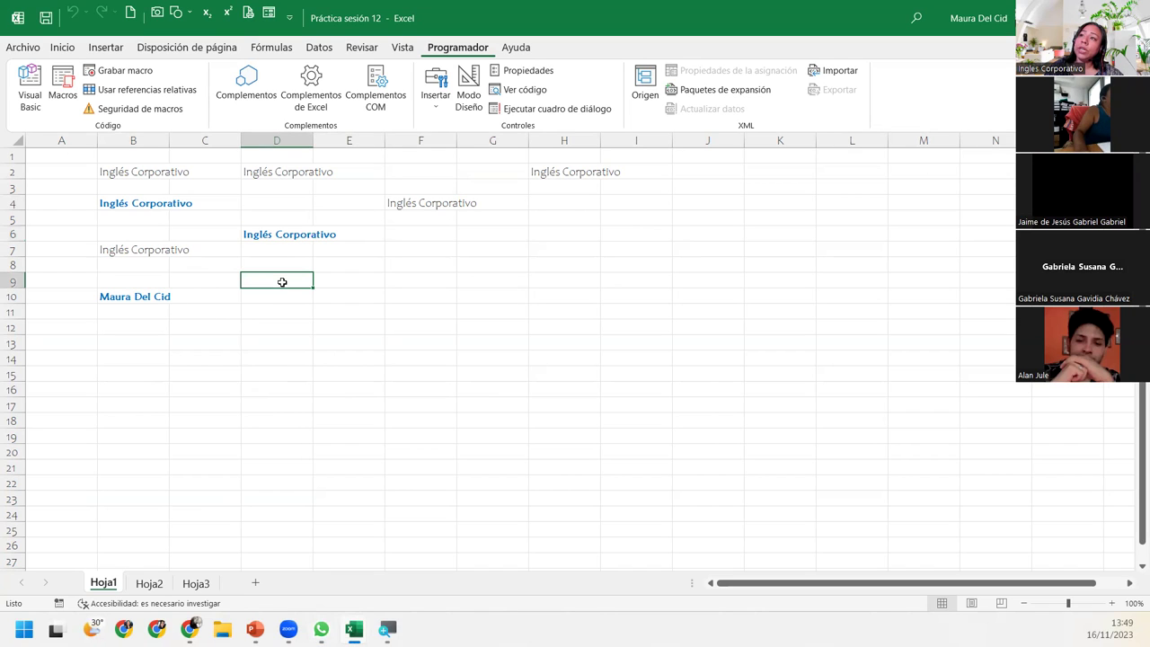
click(270, 302)
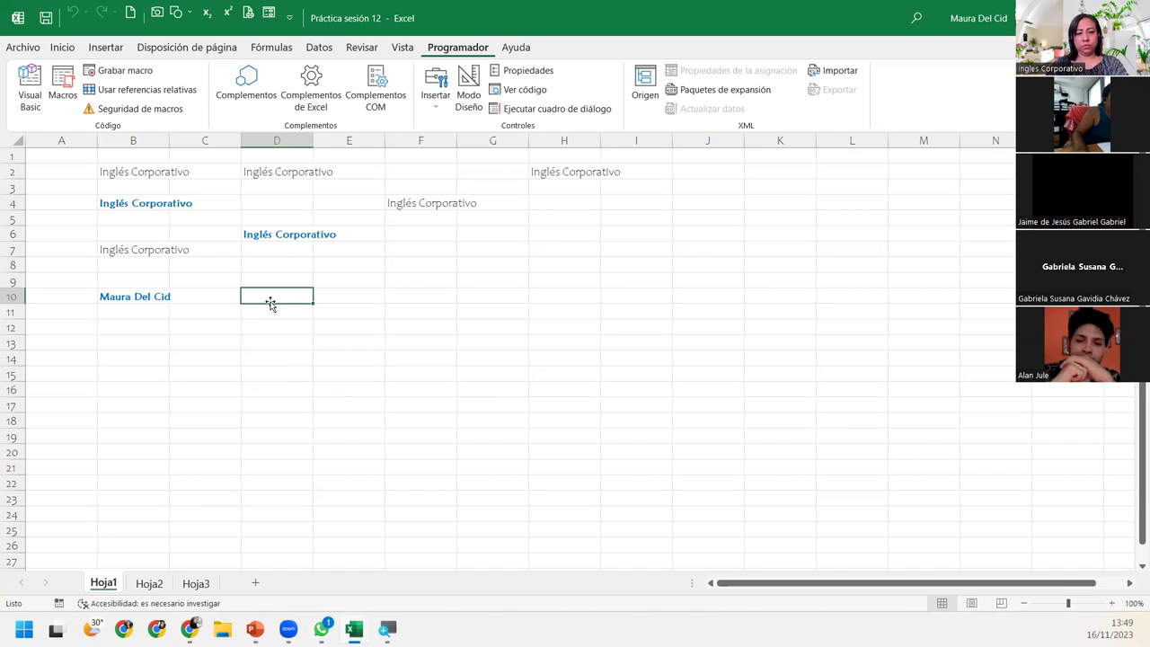
text(porque)
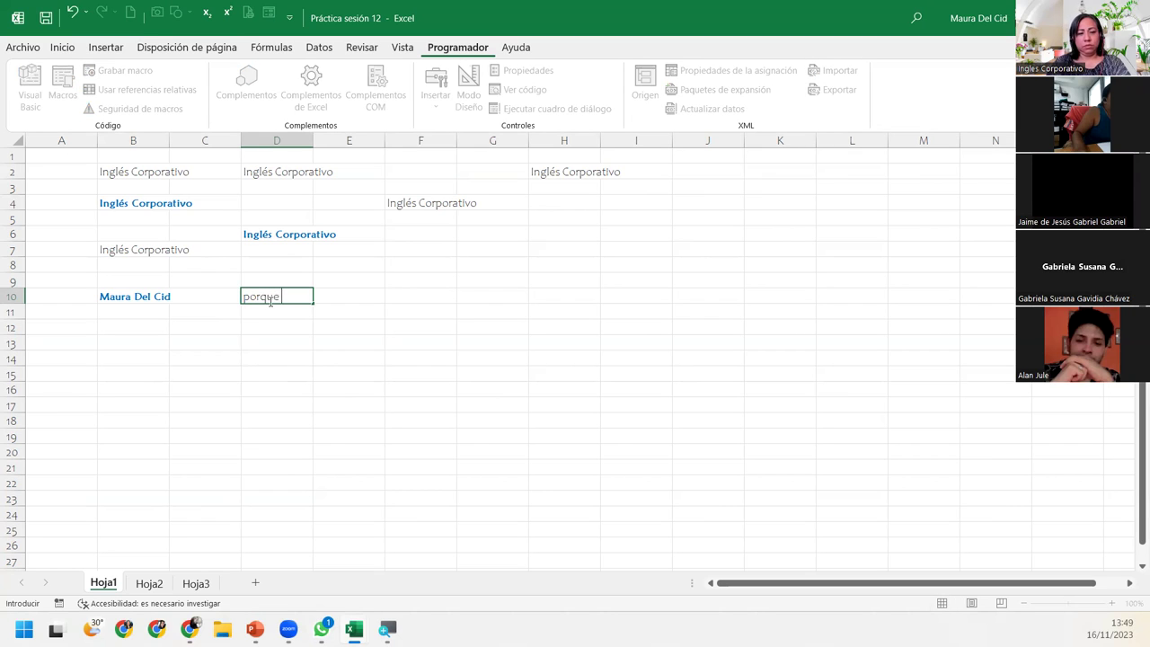
click(270, 301)
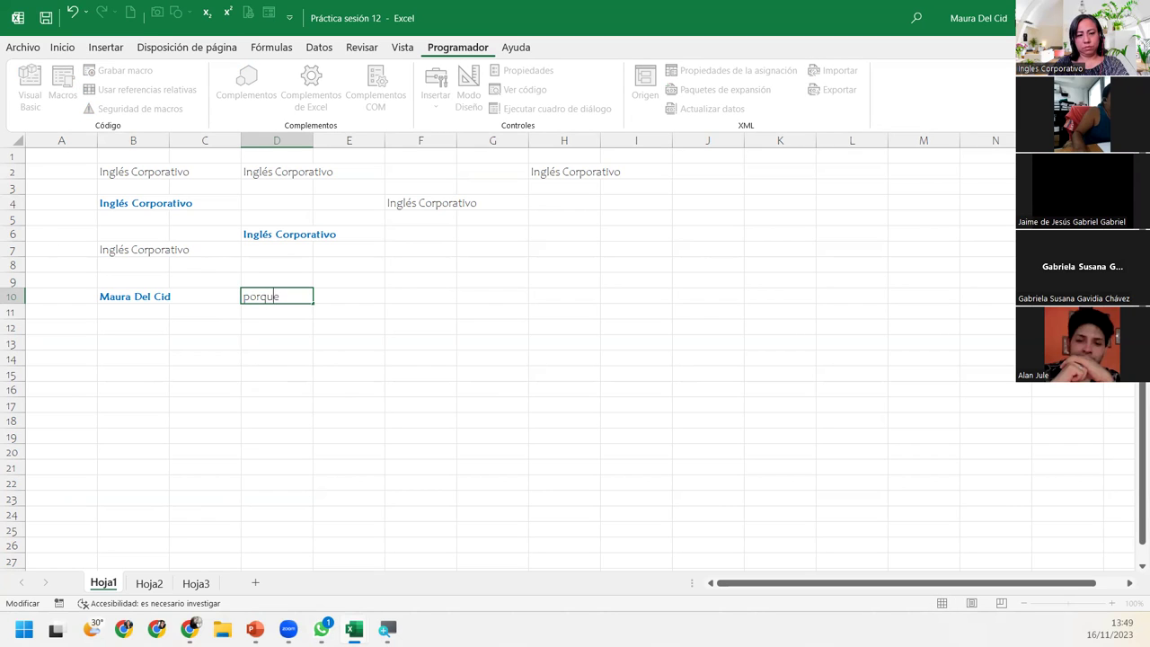
click(320, 628)
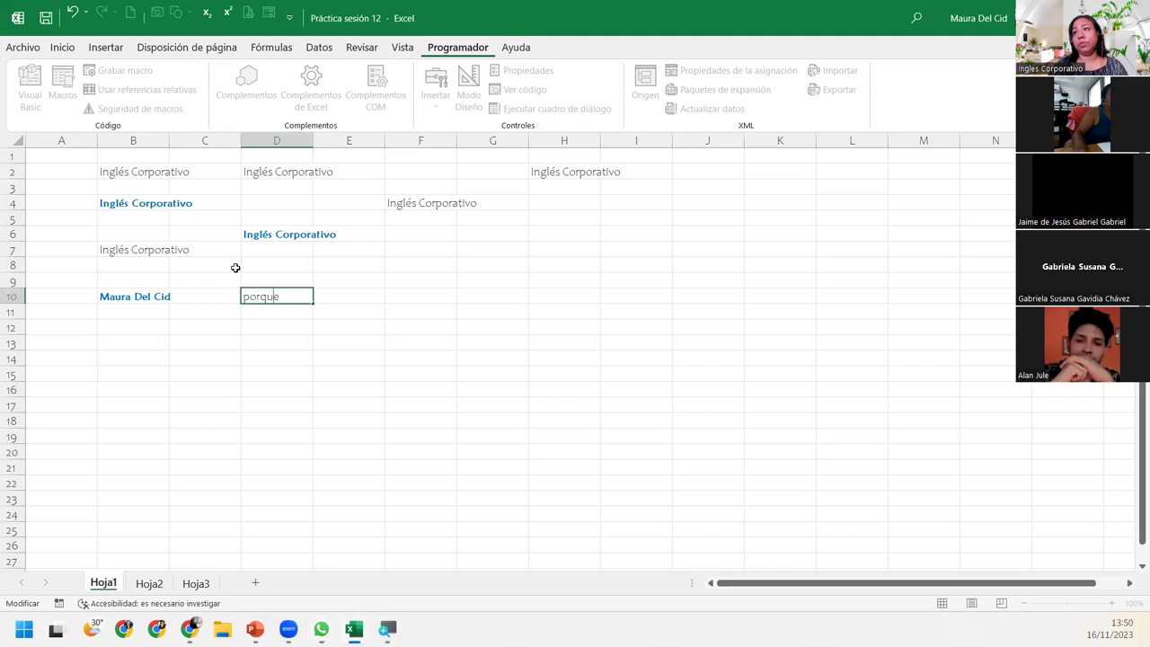
click(323, 324)
click(302, 295)
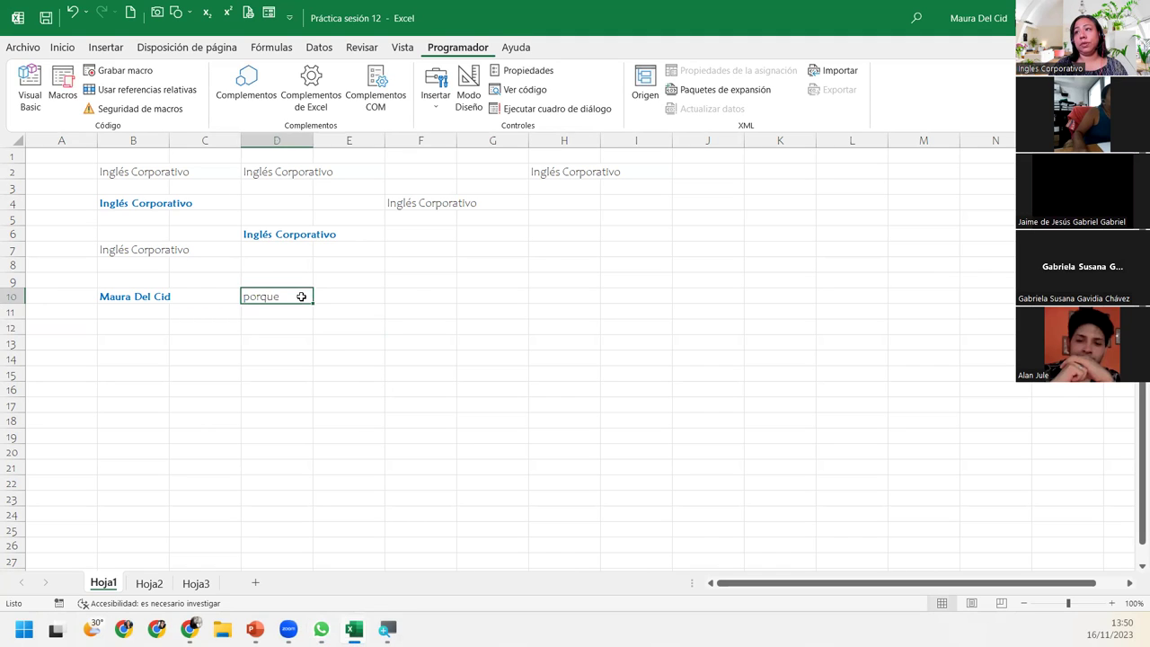
key(Delete)
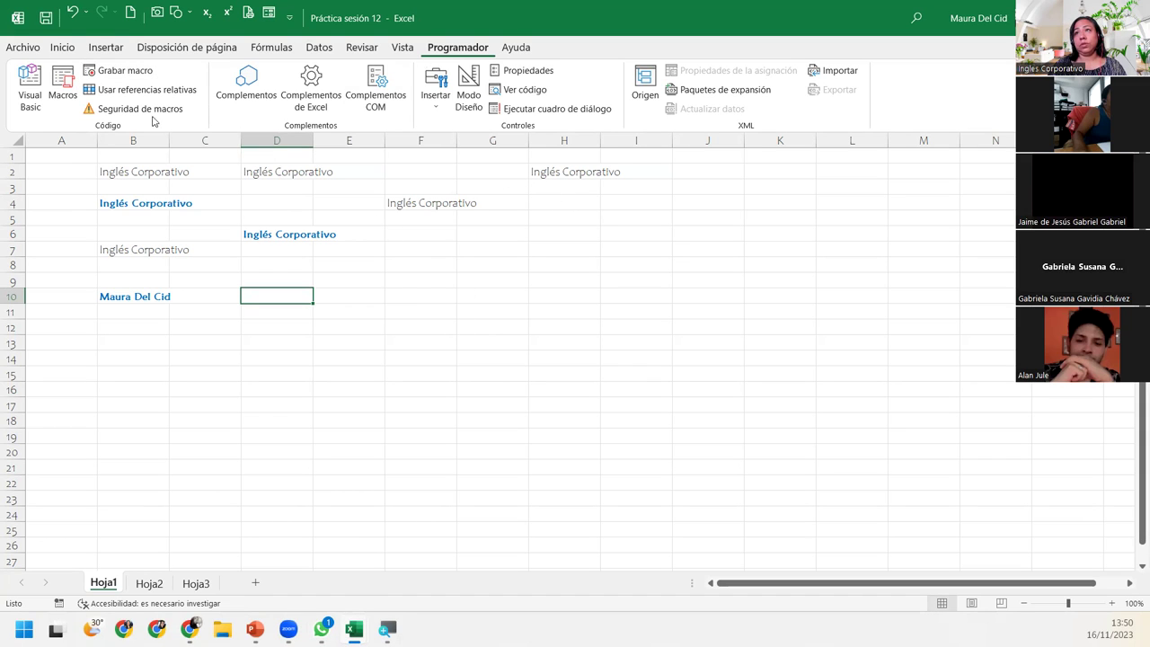
click(36, 102)
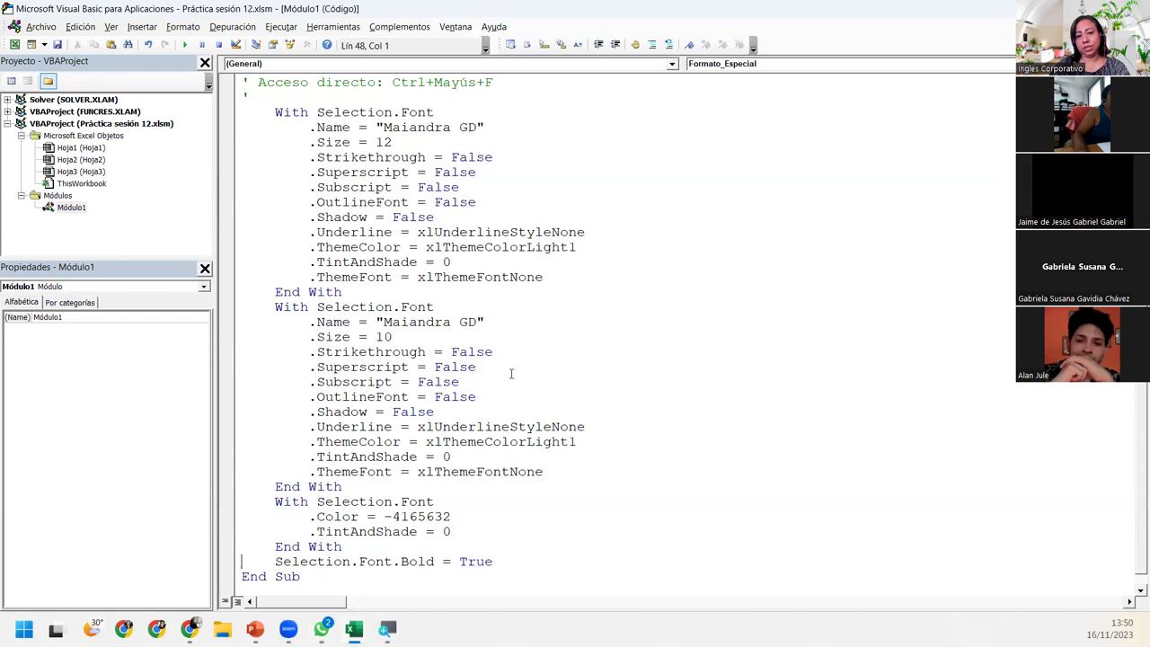
scroll(511, 373, down, 1)
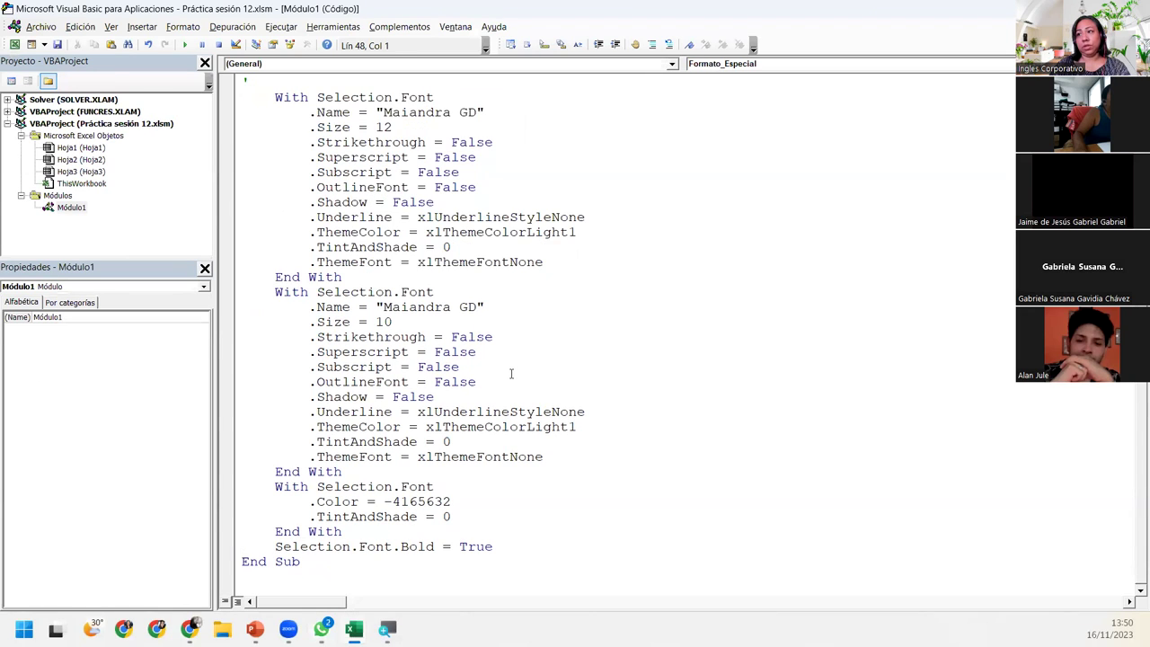
scroll(511, 373, up, 5)
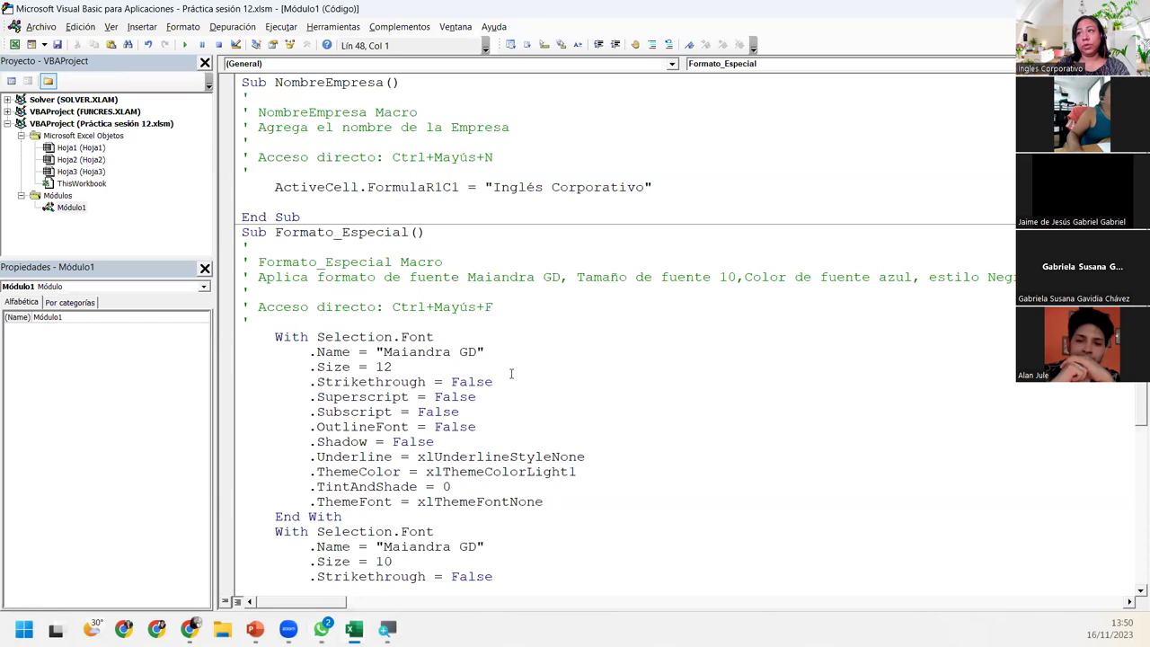
scroll(511, 373, down, 4)
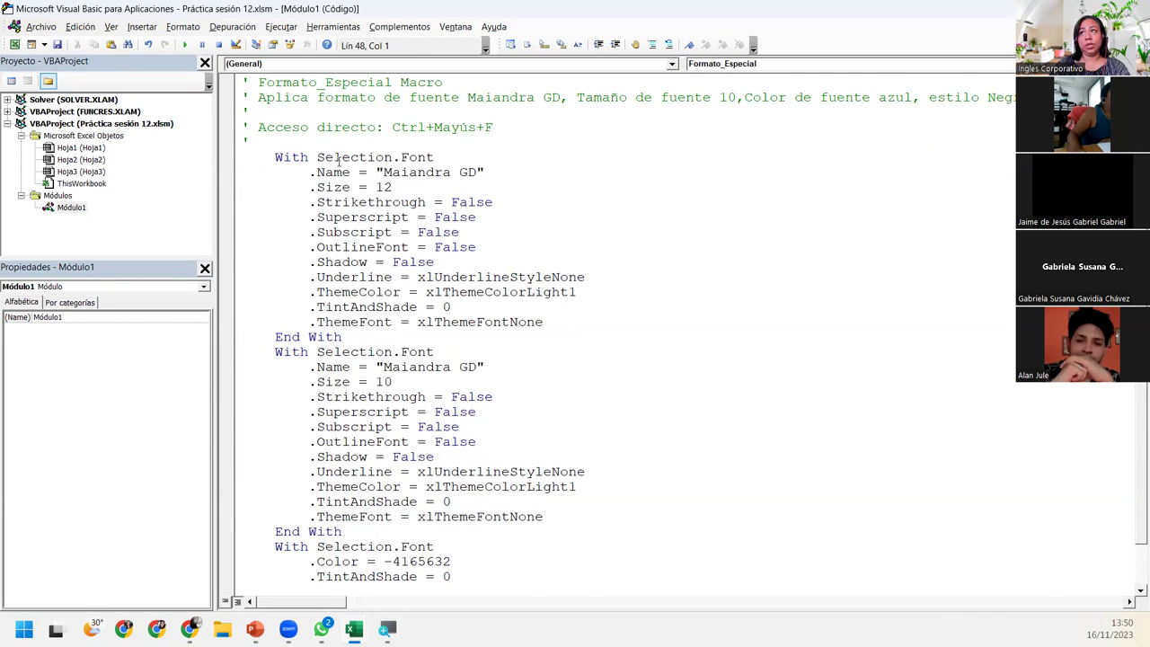
drag(392, 172, 485, 171)
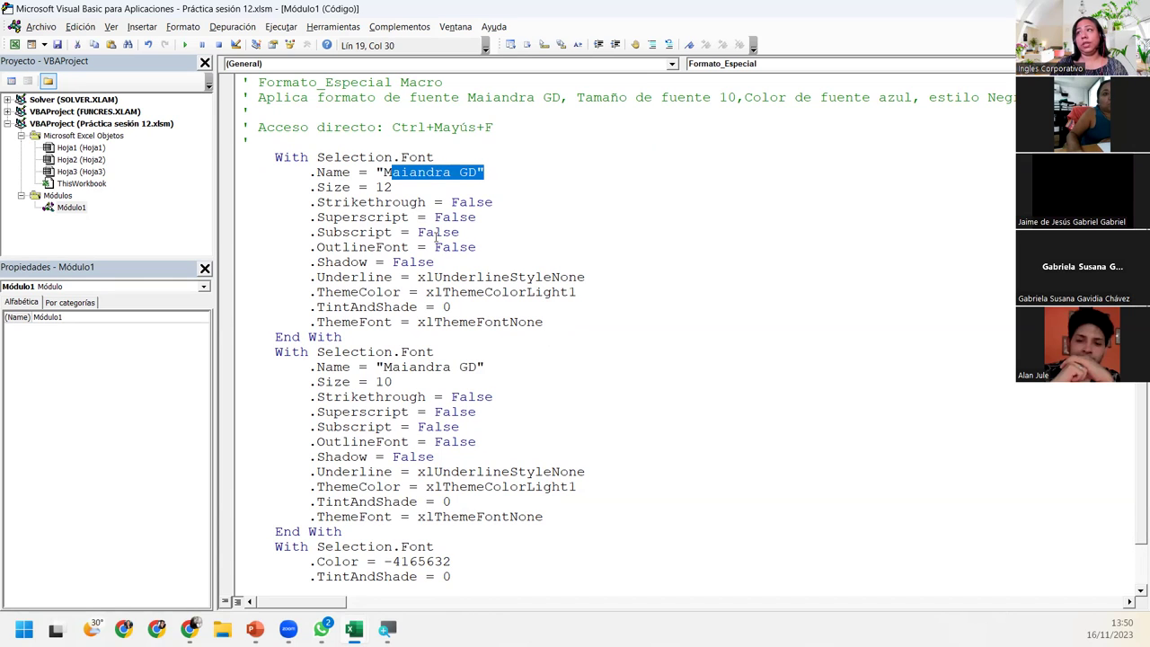
click(393, 187)
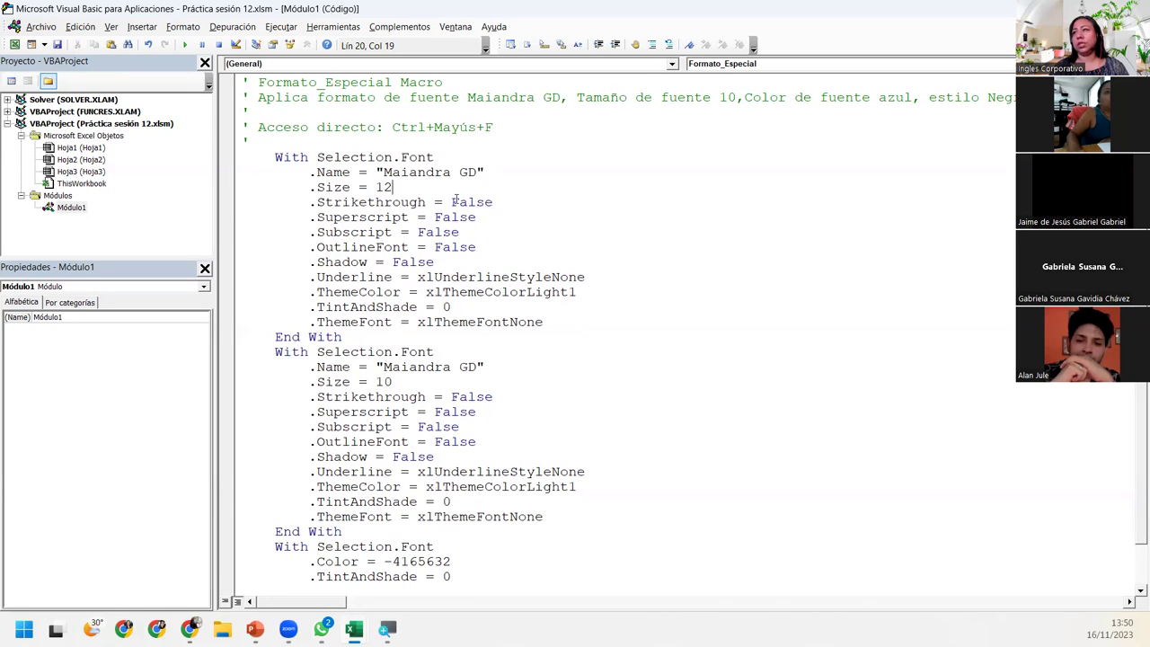
mouse_move(256, 144)
mouse_down()
mouse_move(521, 229)
mouse_move(640, 333)
mouse_up()
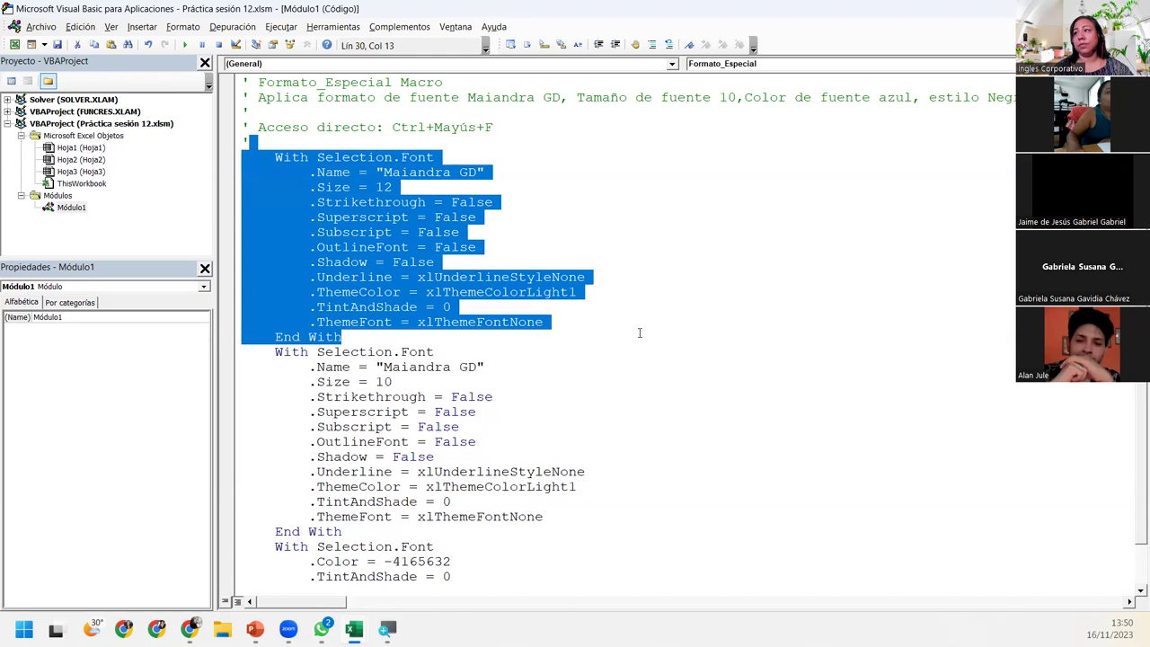
drag(257, 353, 544, 542)
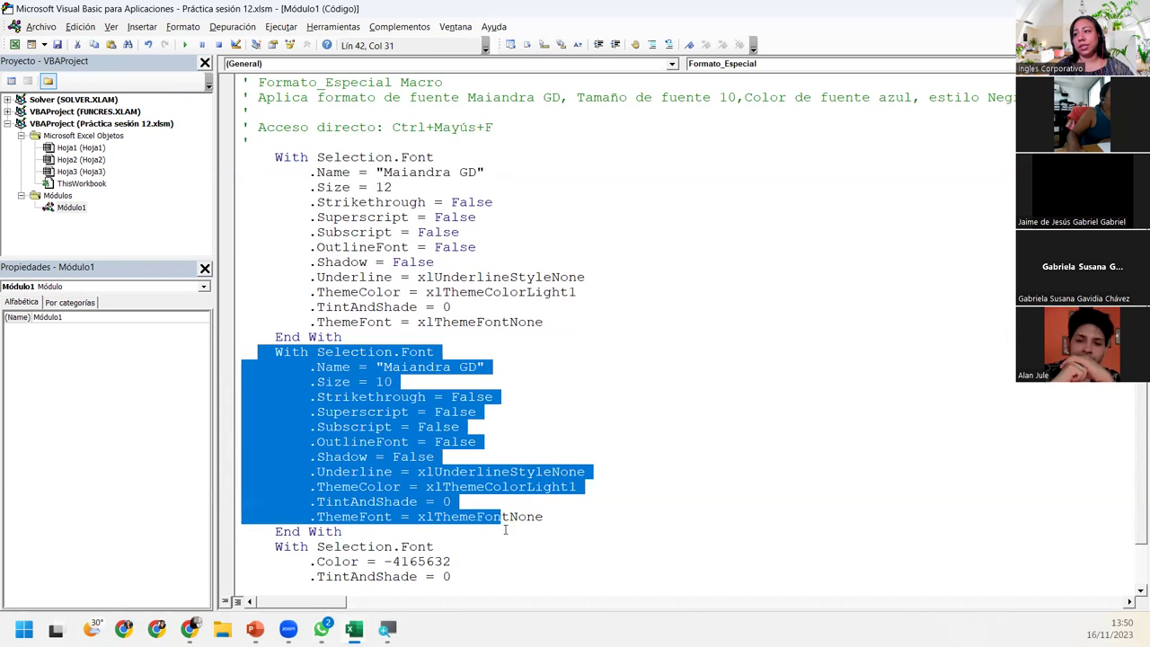
click(469, 369)
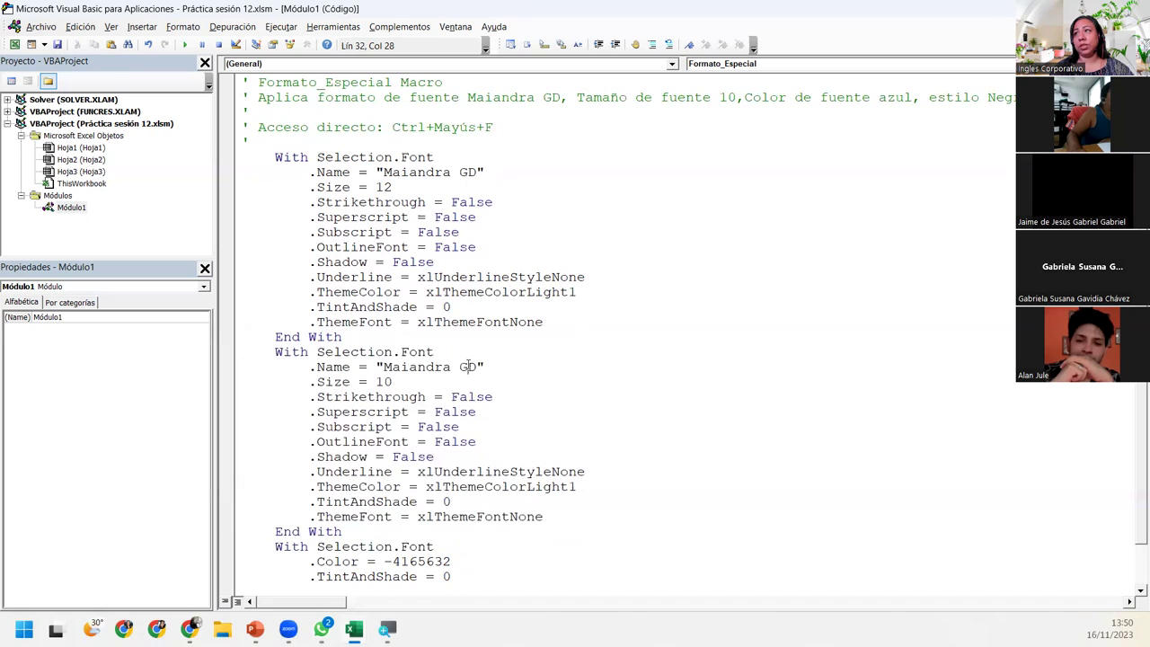
click(392, 383)
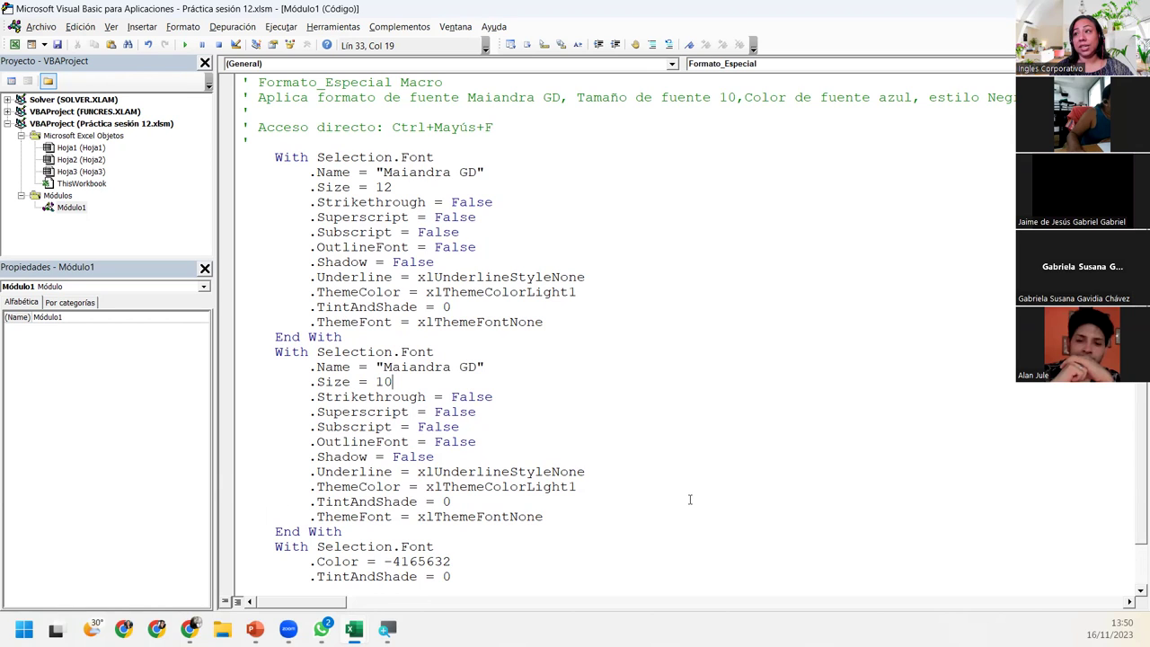
Step: Highlight the .Color = -4165632 and Selection.Font.Bold = True lines in the macro code
scroll(690, 469, down, 2)
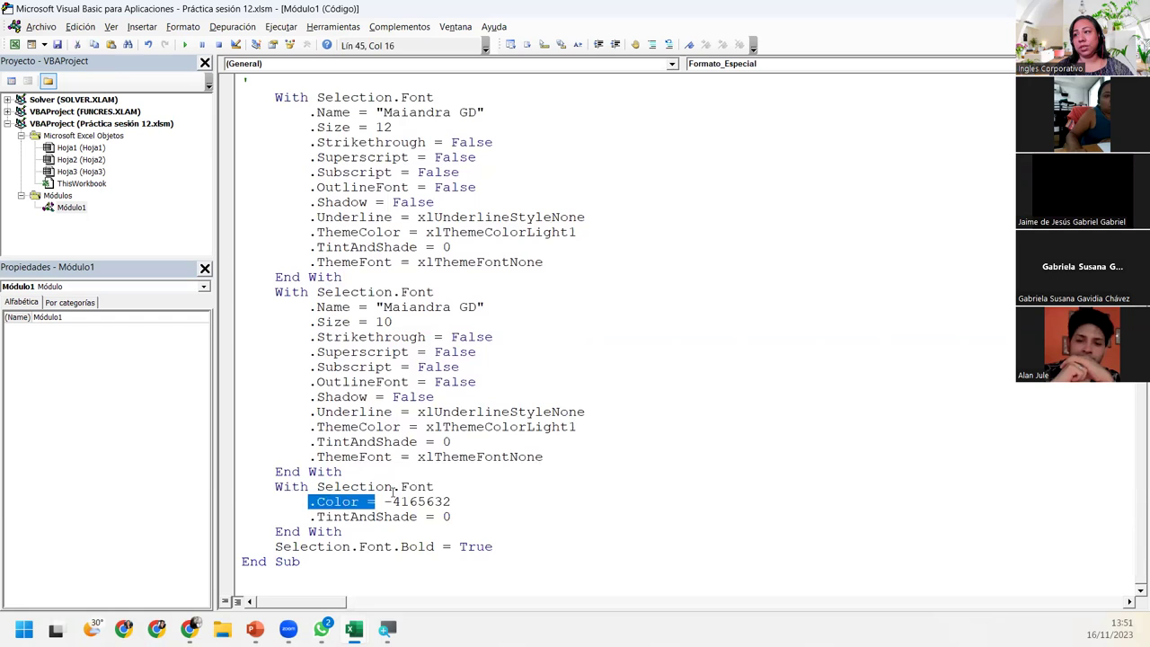
drag(311, 501, 451, 502)
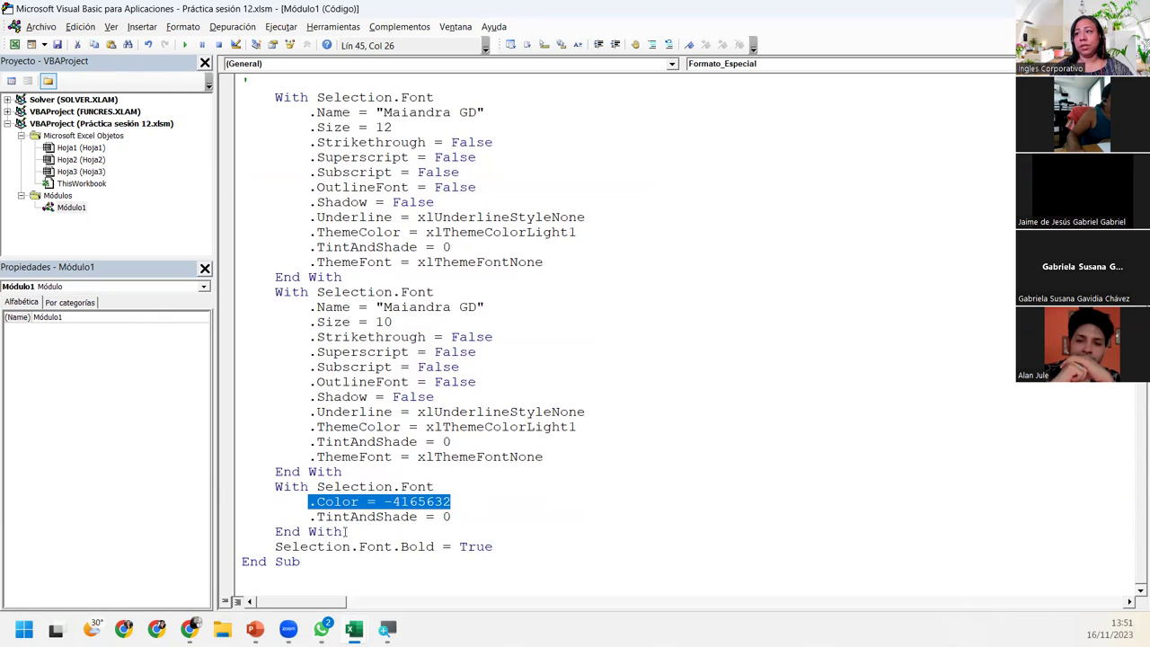
click(317, 546)
drag(275, 546, 520, 547)
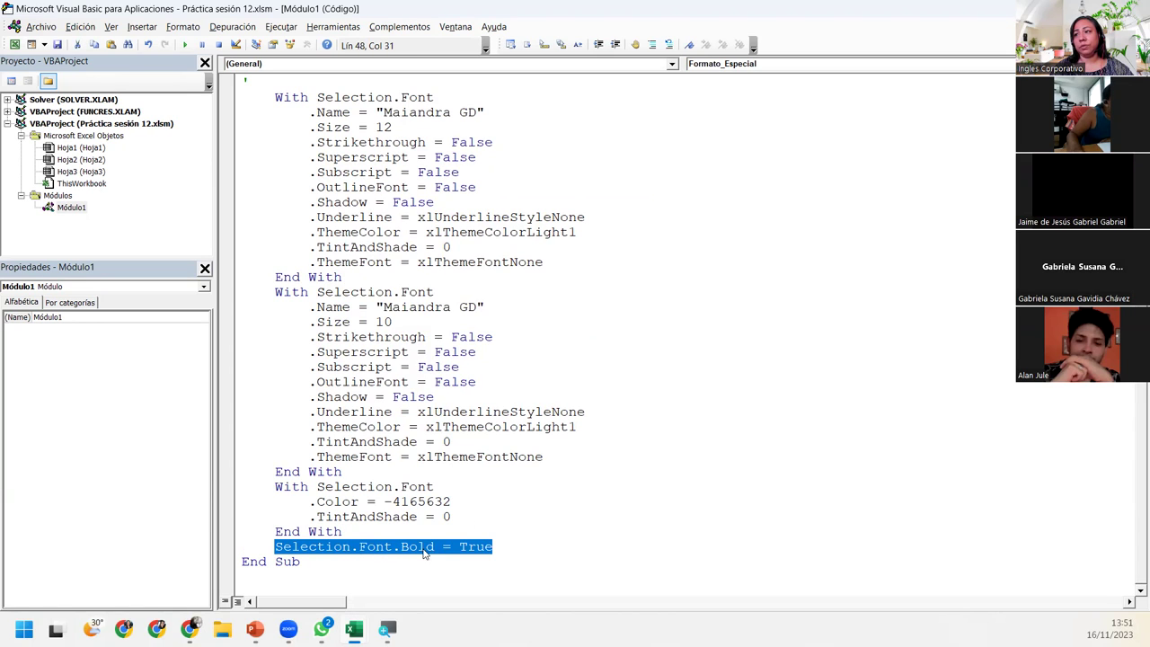
click(528, 546)
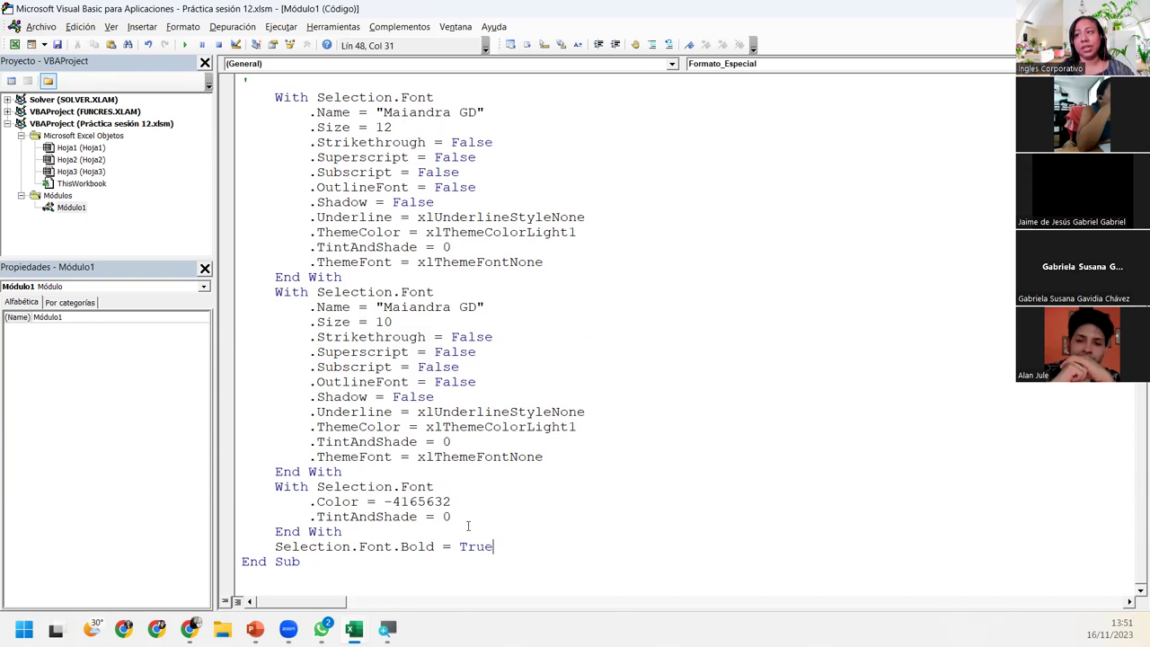
Step: Return from the VBA editor to the Práctica sesión 12 workbook in Excel
scroll(466, 521, up, 4)
scroll(467, 521, down, 3)
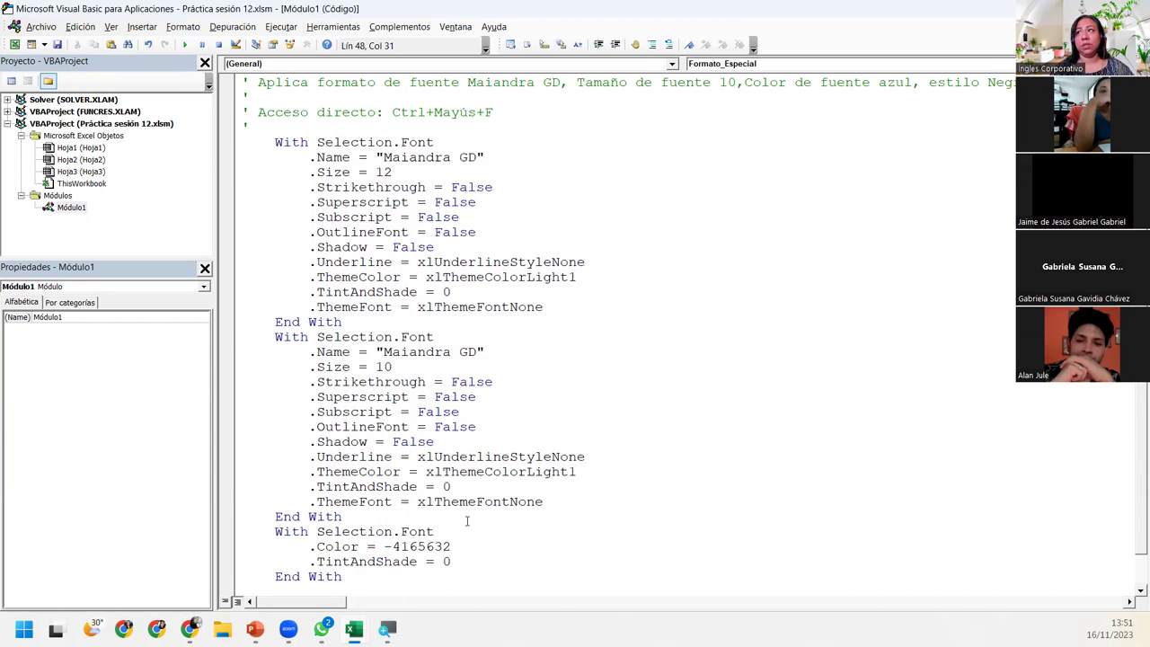
scroll(431, 566, down, 1)
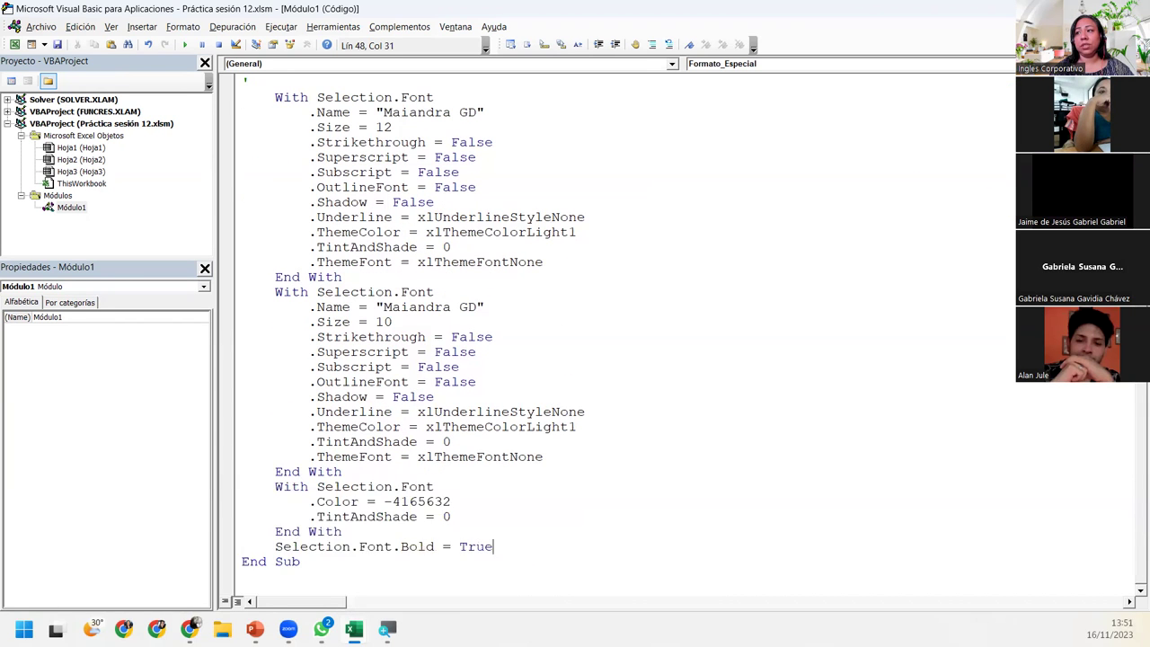
mouse_move(354, 629)
click(324, 590)
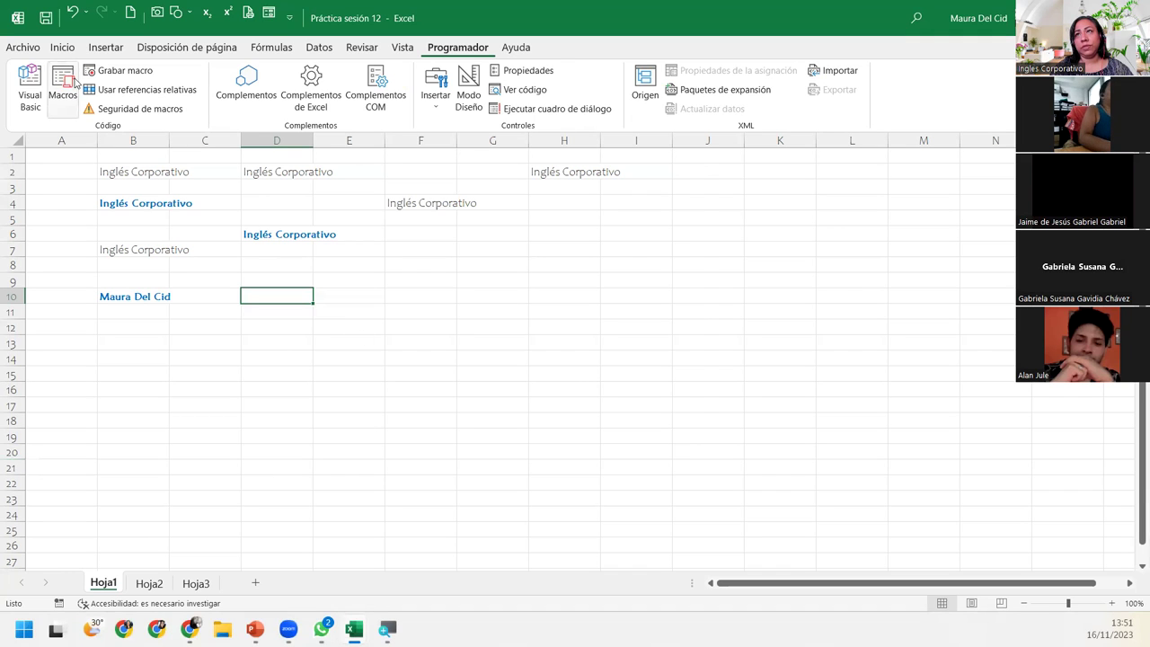
click(76, 81)
click(419, 198)
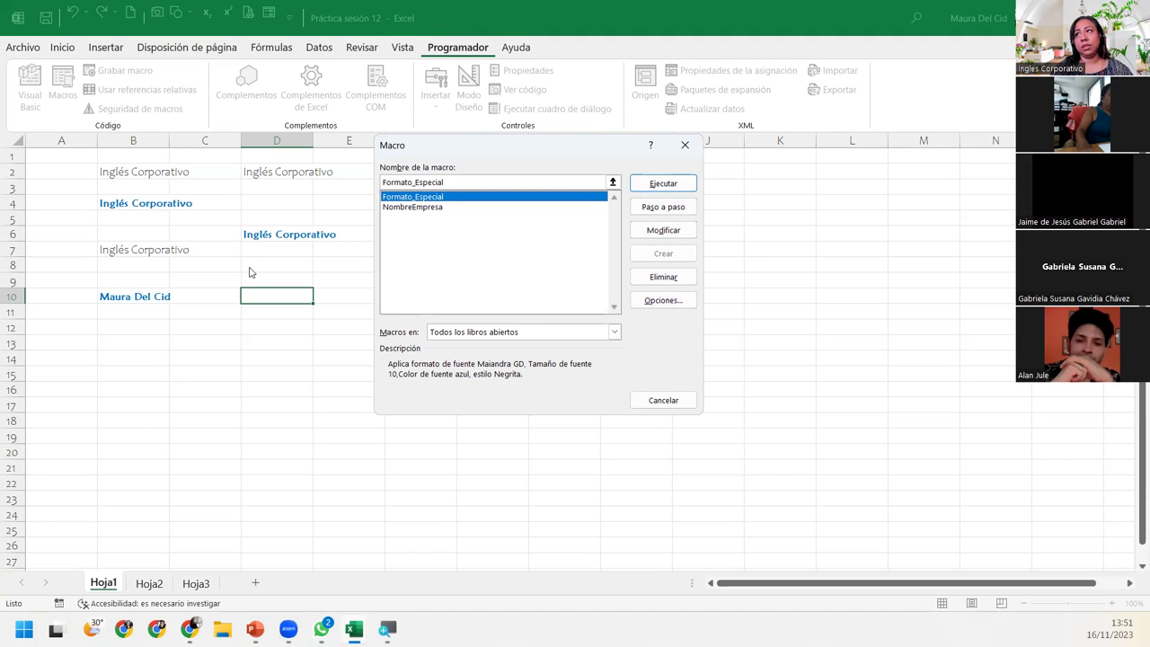
click(685, 145)
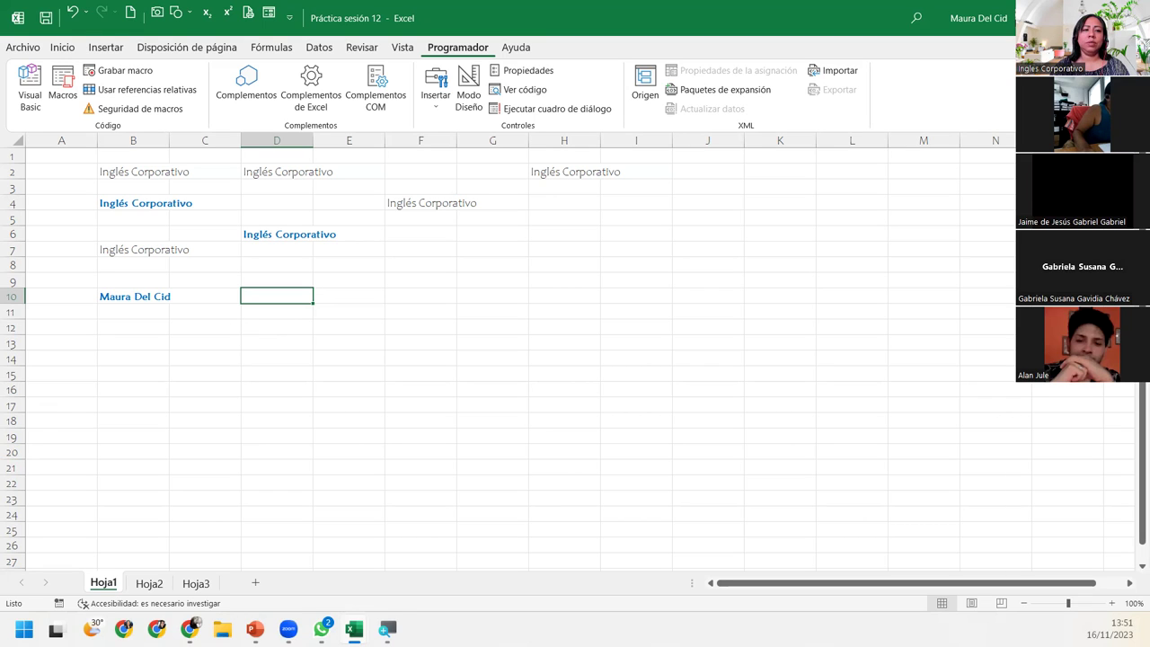
key(alt+Tab)
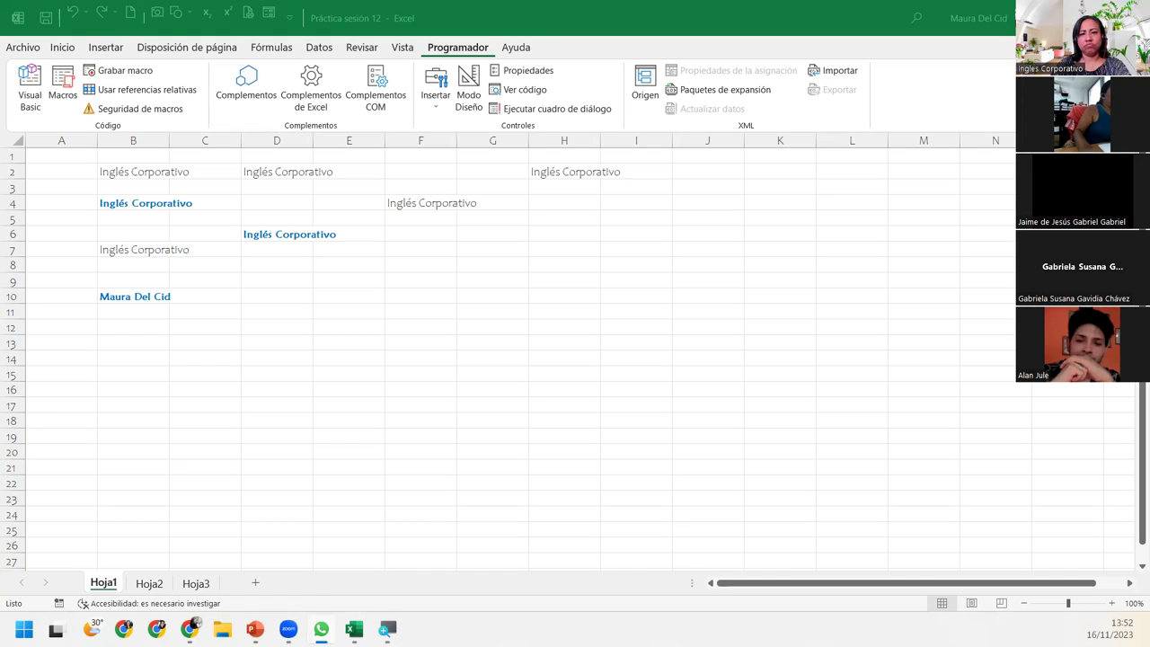
Step: Open the Visual Basic editor from the Excel workbook to show Módulo1
click(27, 95)
click(28, 96)
scroll(402, 275, up, 2)
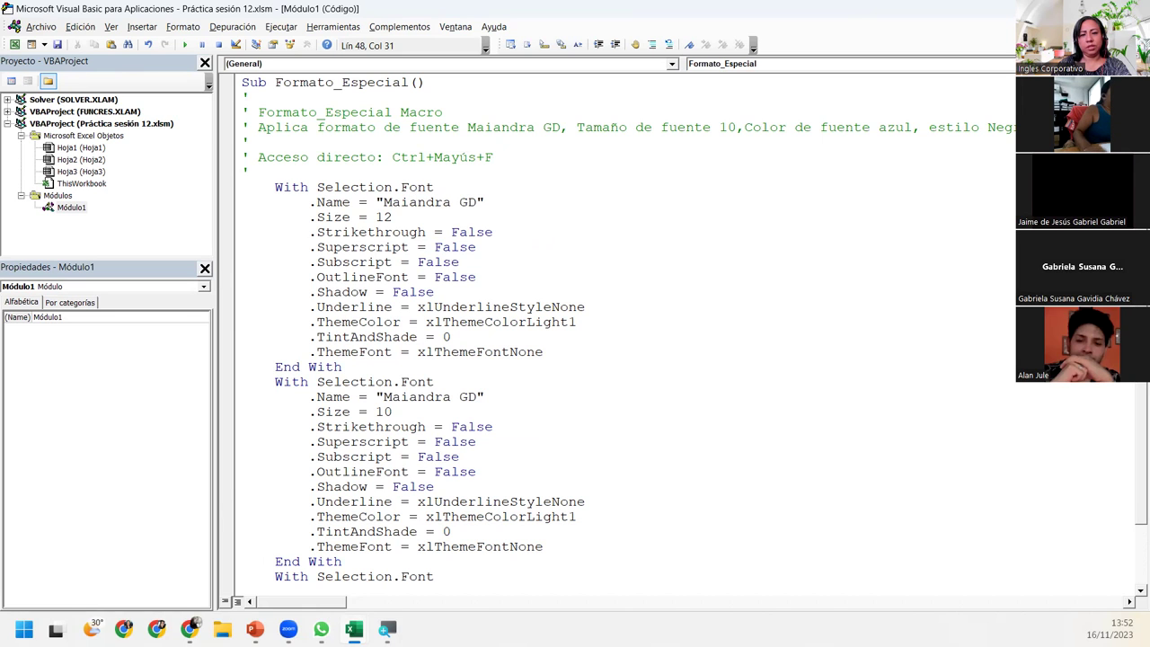
Step: Scroll through the Formato_Especial code, reviewing the Maiandra GD font blocks and colour -4165632
scroll(619, 333, down, 1)
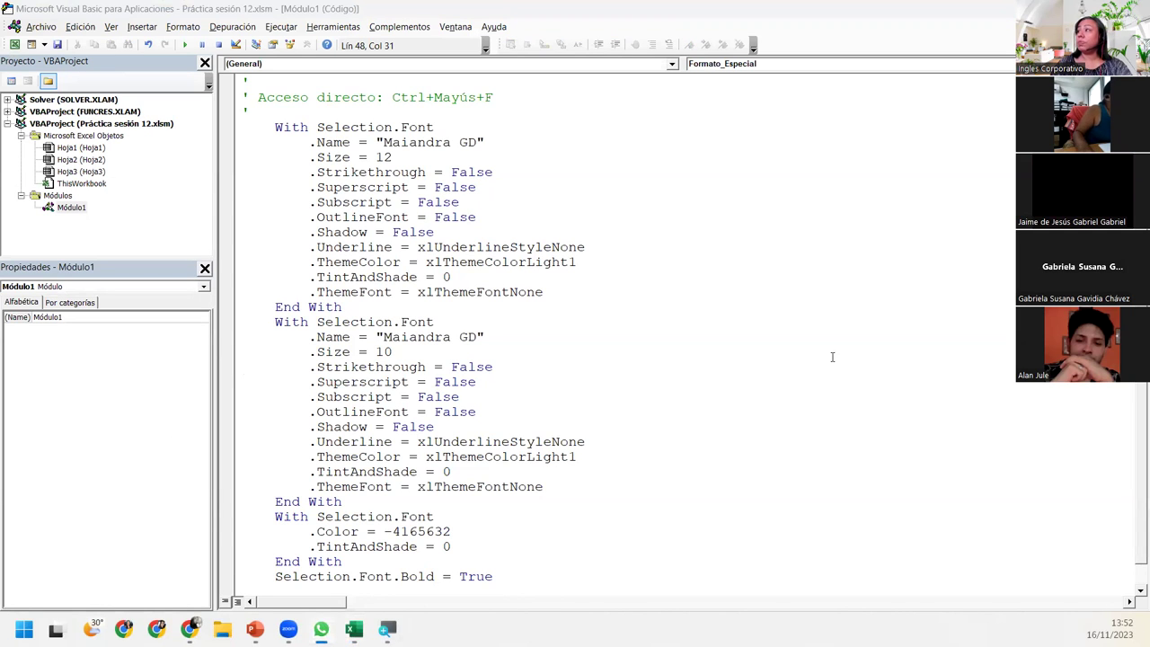
scroll(781, 379, down, 1)
scroll(780, 379, up, 5)
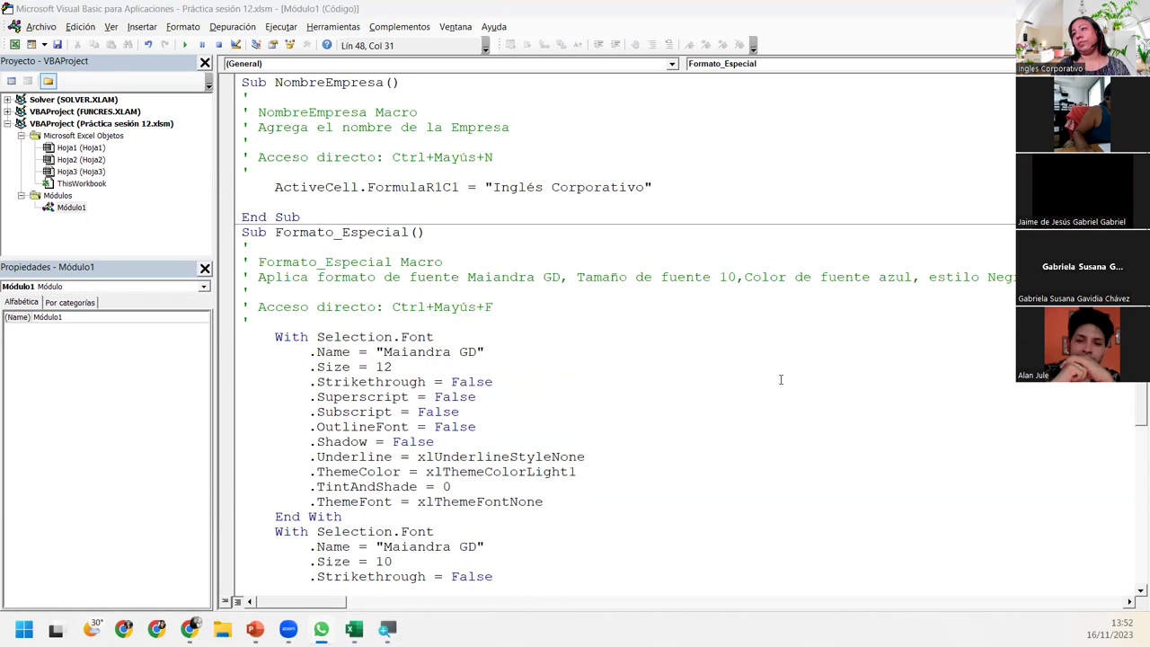
scroll(781, 380, down, 3)
scroll(780, 379, down, 1)
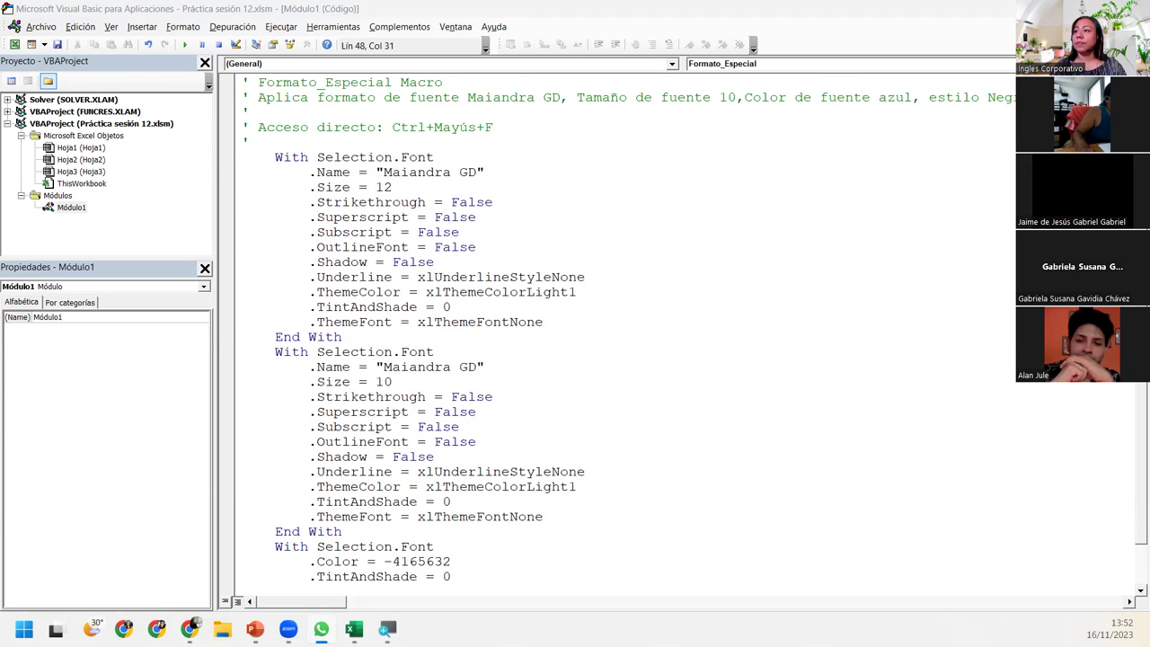
scroll(376, 431, down, 2)
scroll(377, 430, up, 4)
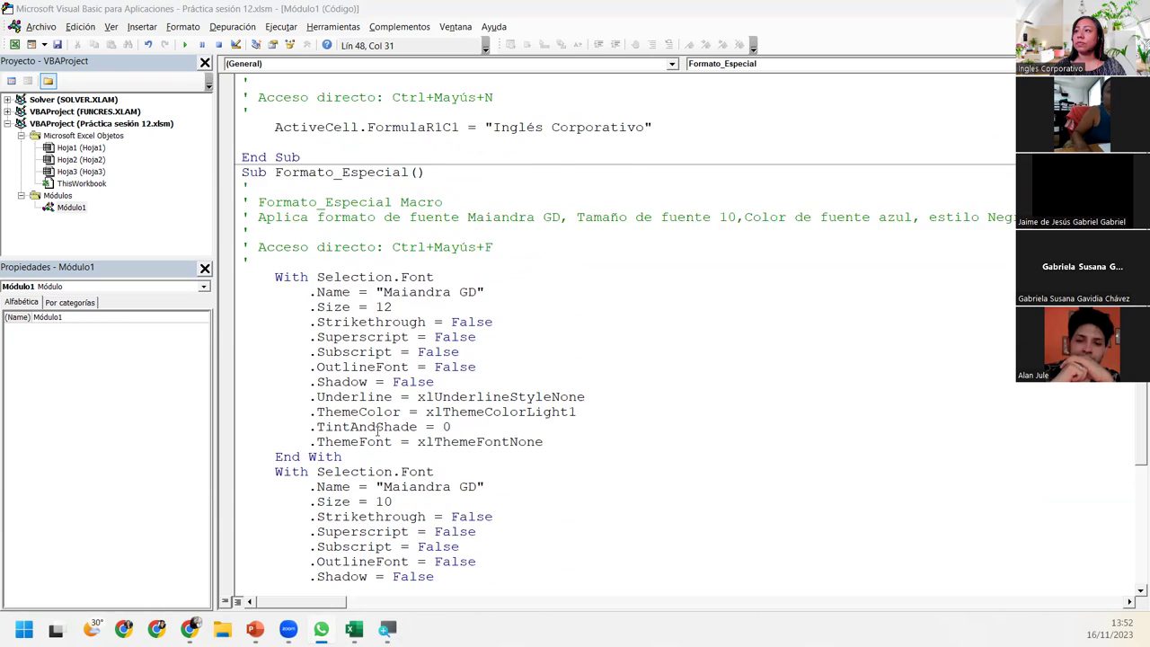
scroll(376, 431, up, 1)
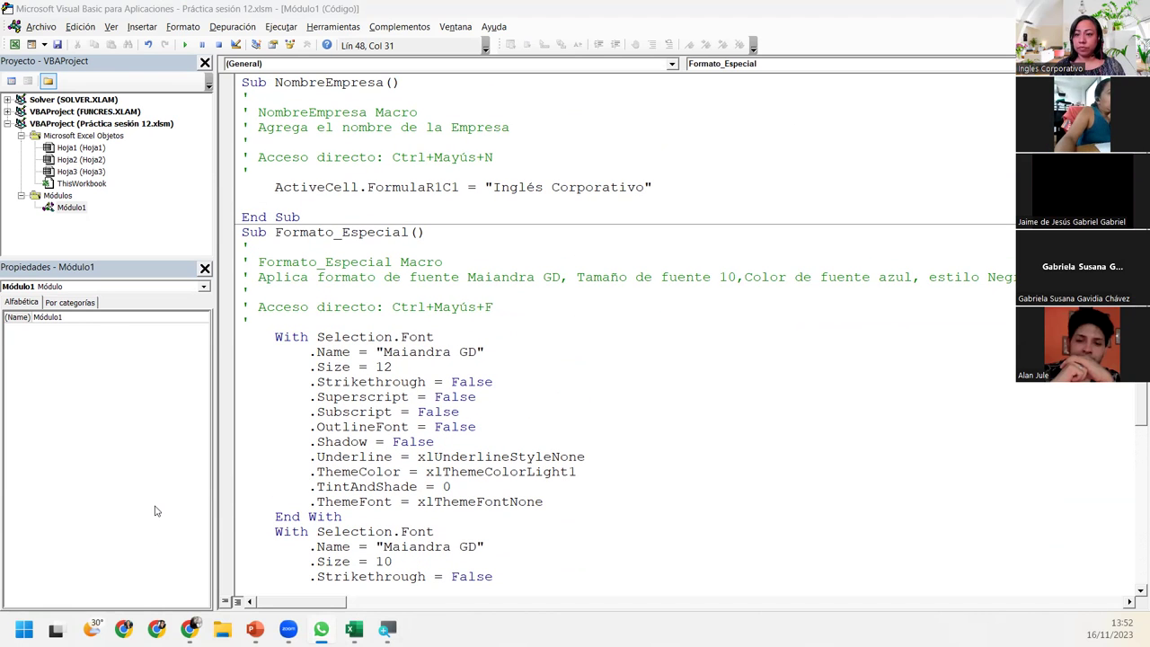
scroll(516, 486, down, 4)
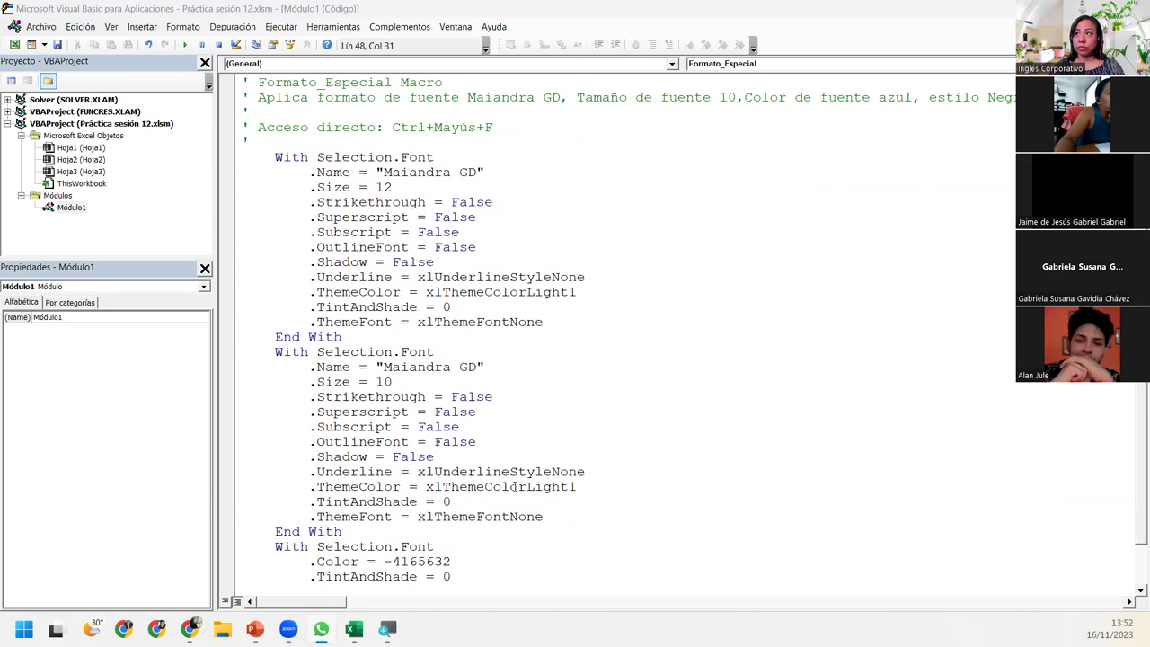
scroll(516, 486, down, 2)
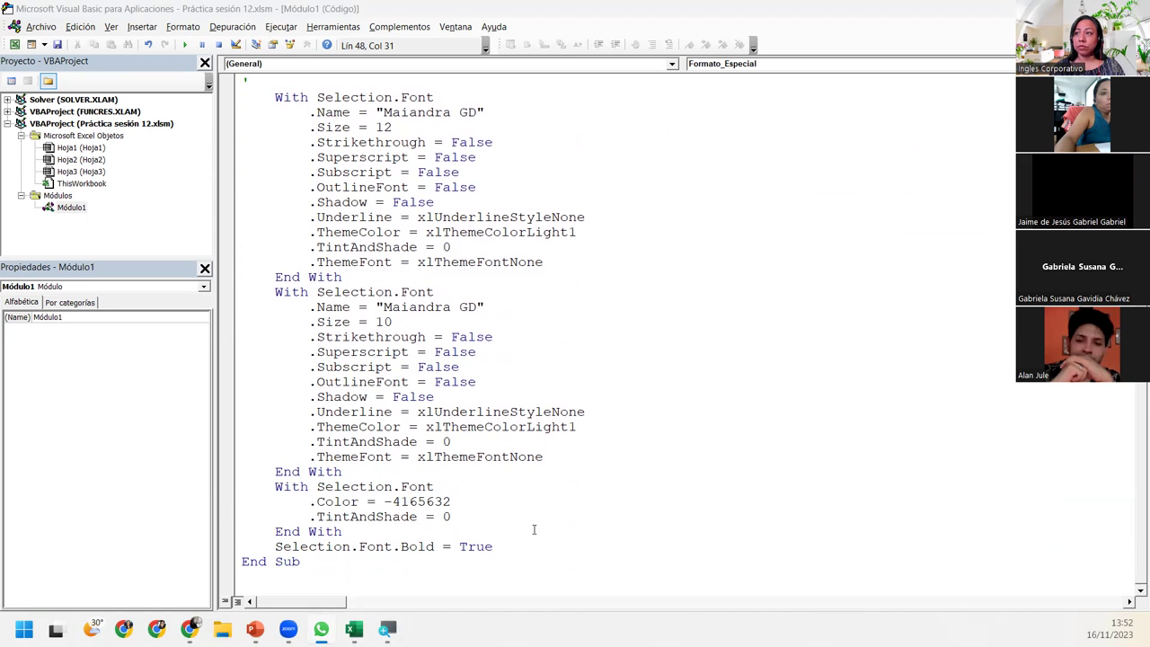
click(370, 532)
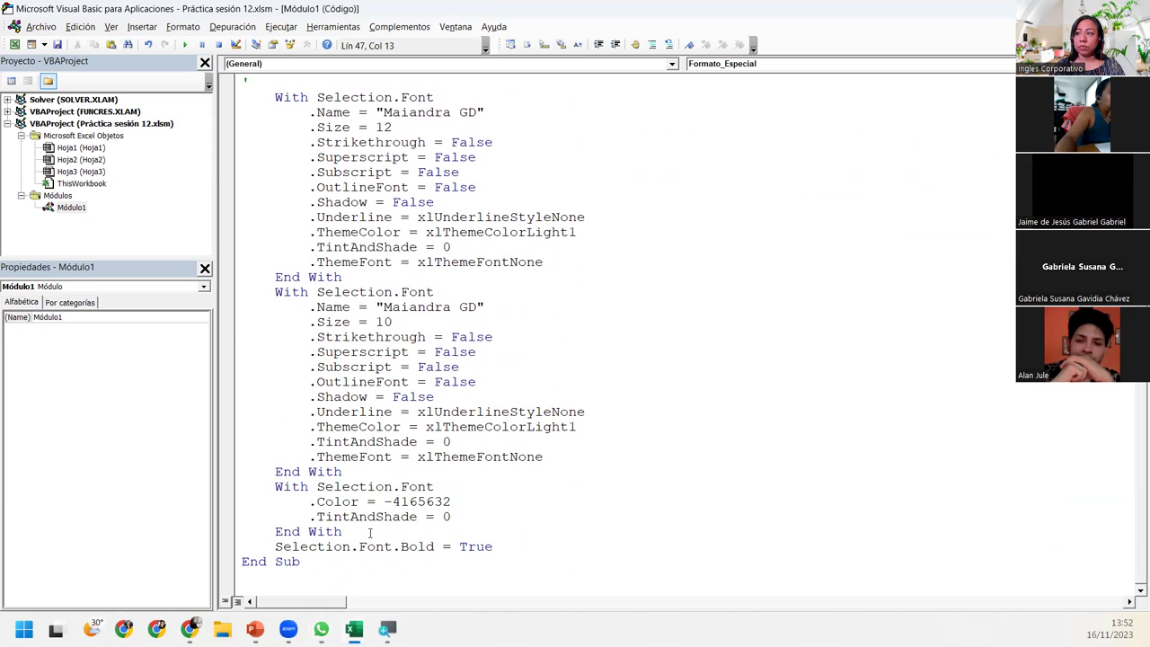
click(540, 548)
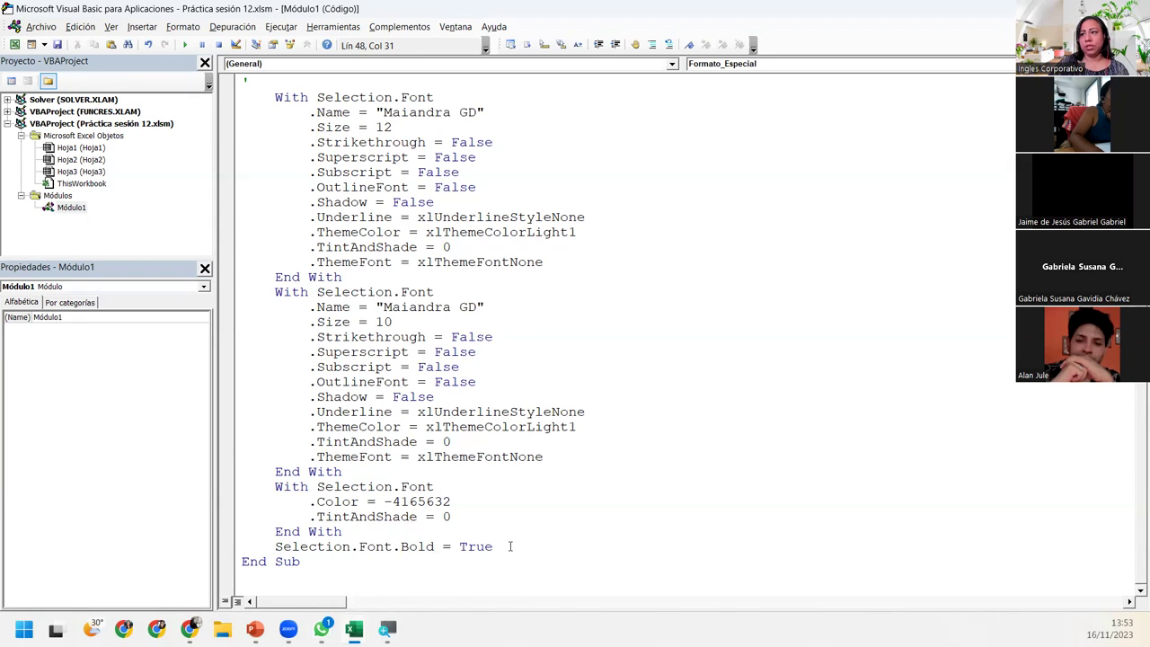
key(shift+Left)
key(shift+Left)
key(shift+Left)
key(shift+Left)
key(shift+Left)
key(shift+Left)
key(shift+Left)
click(494, 550)
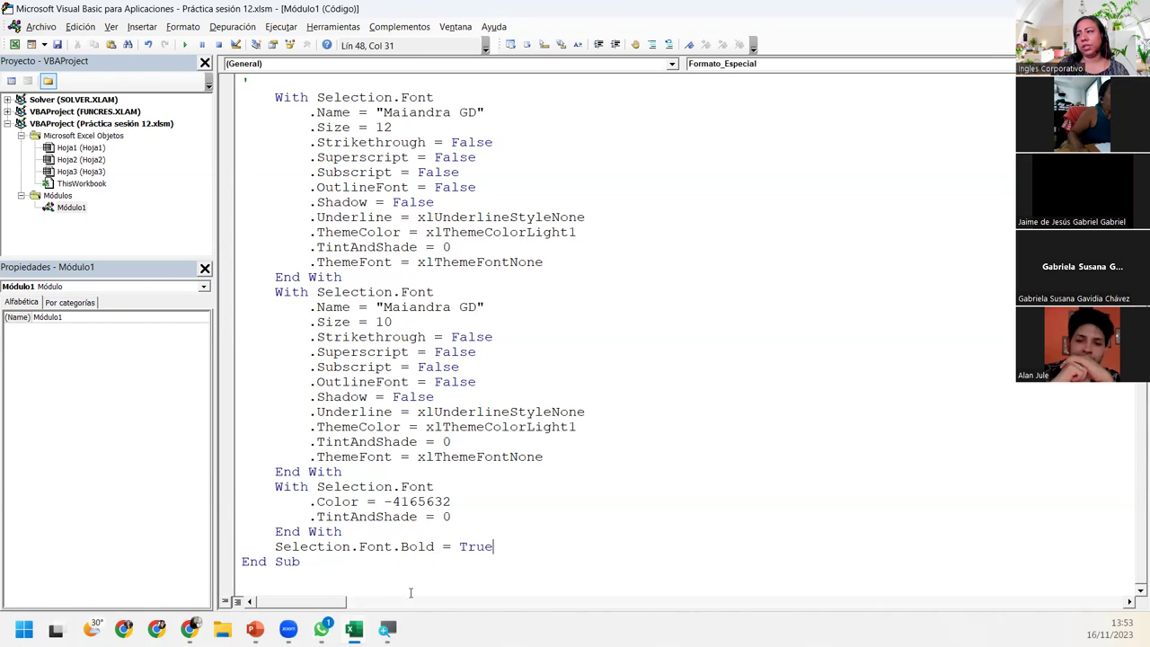
drag(303, 561, 223, 560)
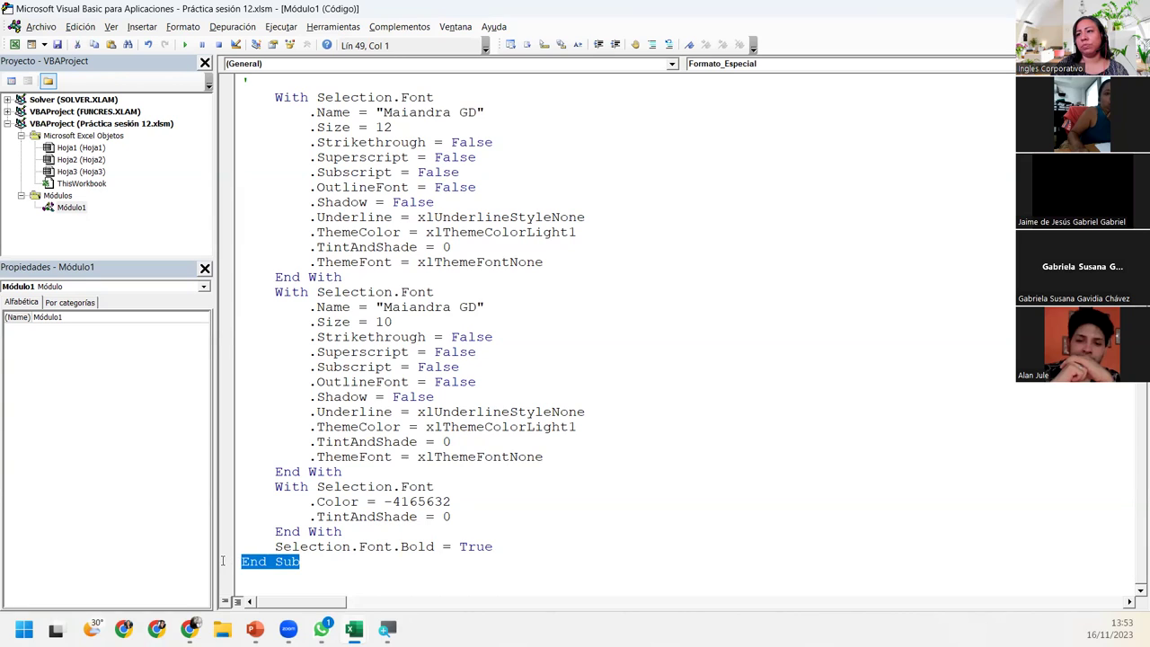
click(602, 544)
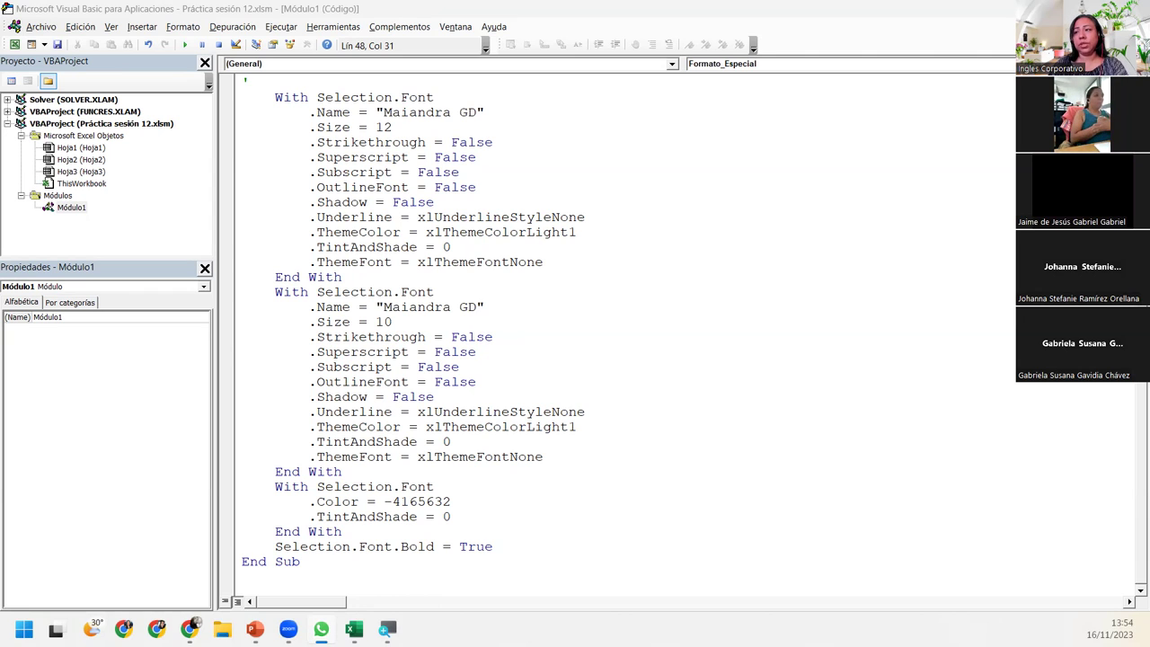
Step: Highlight '= True' on the bold line, then switch back to the Excel workbook
drag(516, 546, 231, 557)
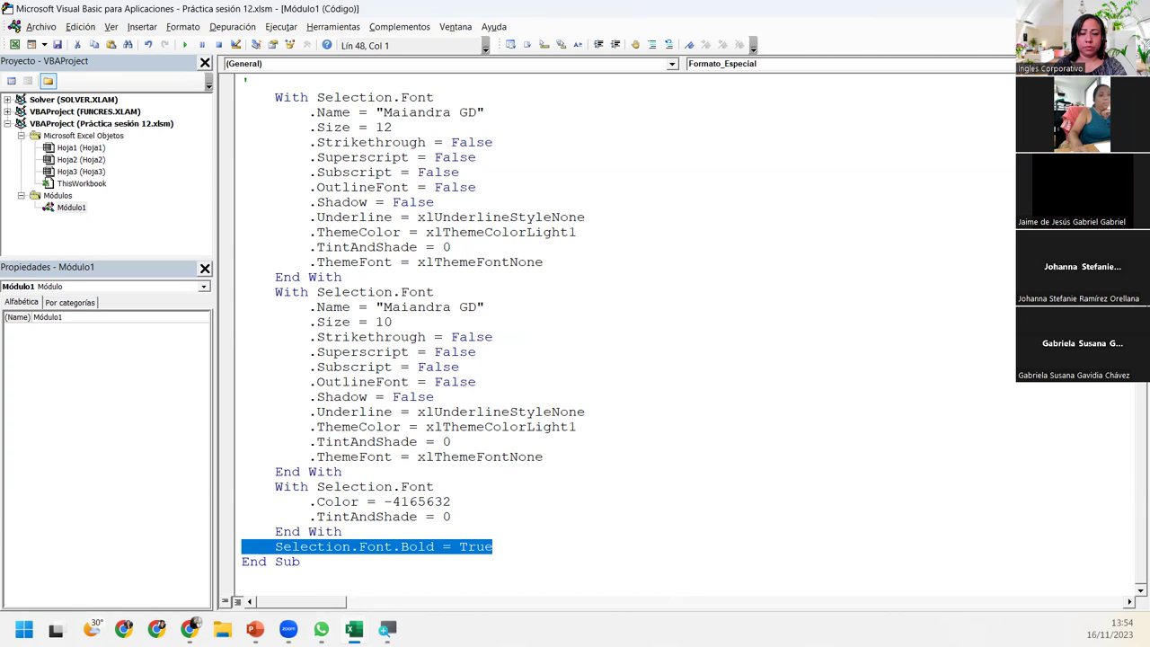
click(320, 629)
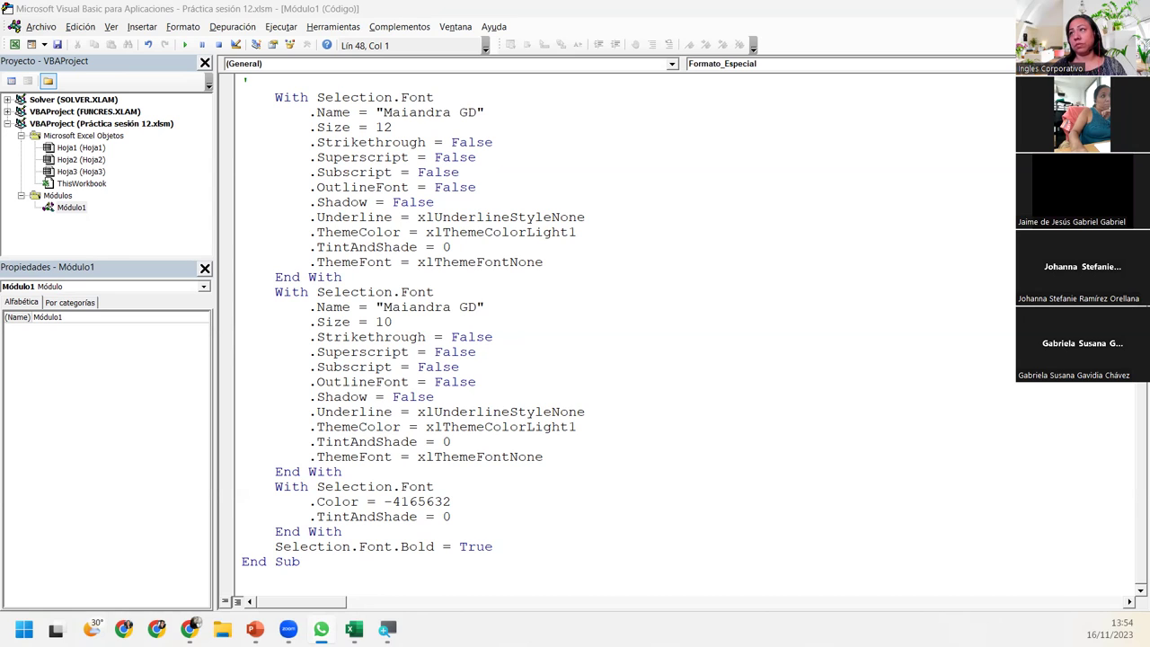
click(60, 47)
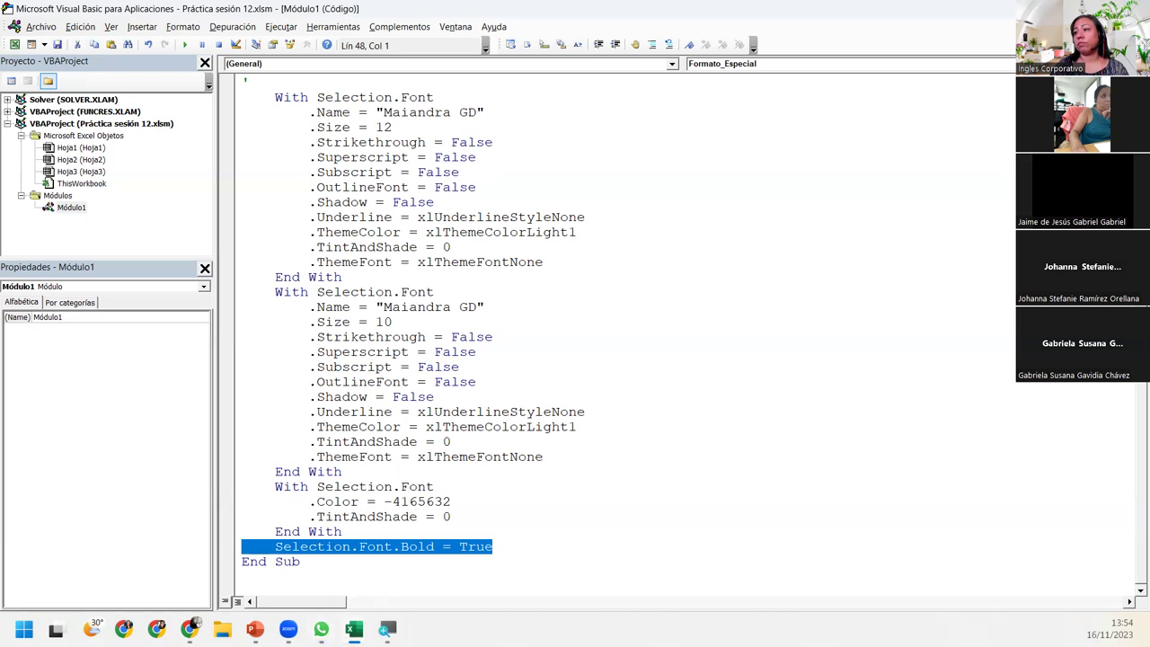
click(333, 593)
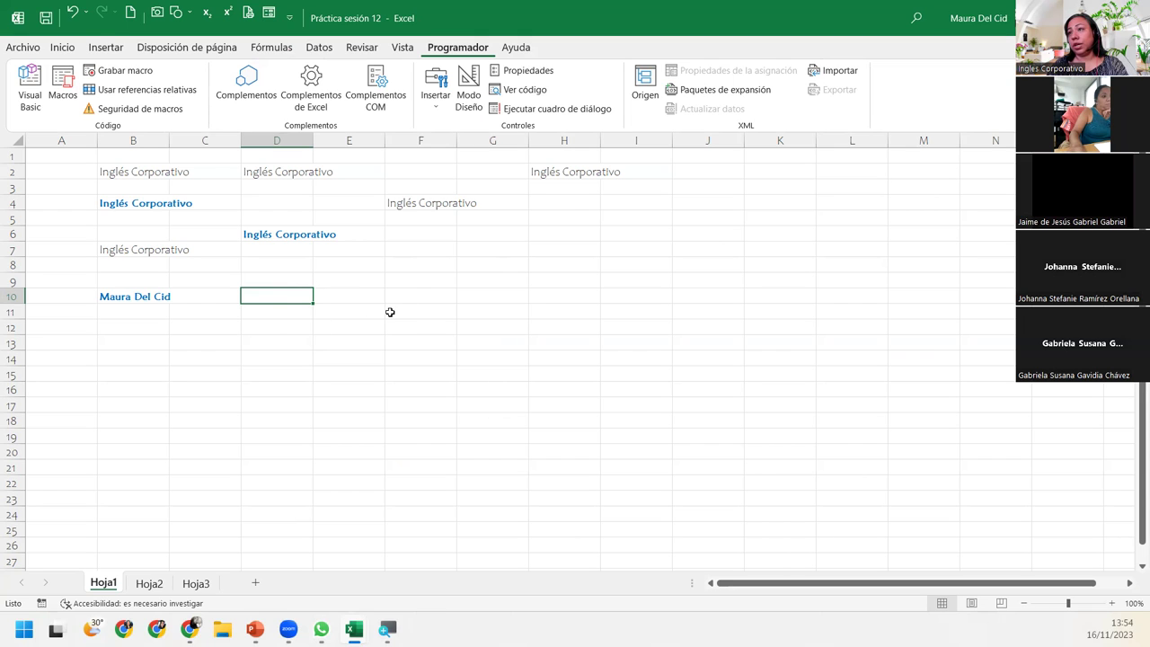
Step: On Hoja2, use the macros to put bold blue 'Inglés Corporativo' in D5 and B5
click(324, 361)
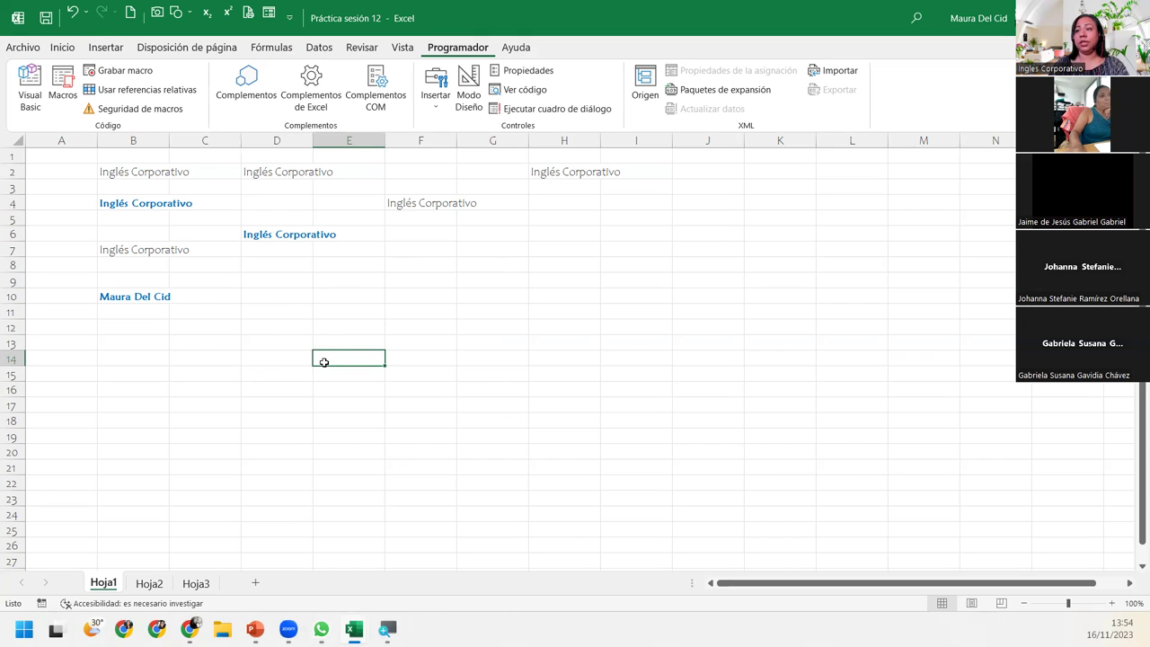
mouse_move(189, 629)
click(147, 583)
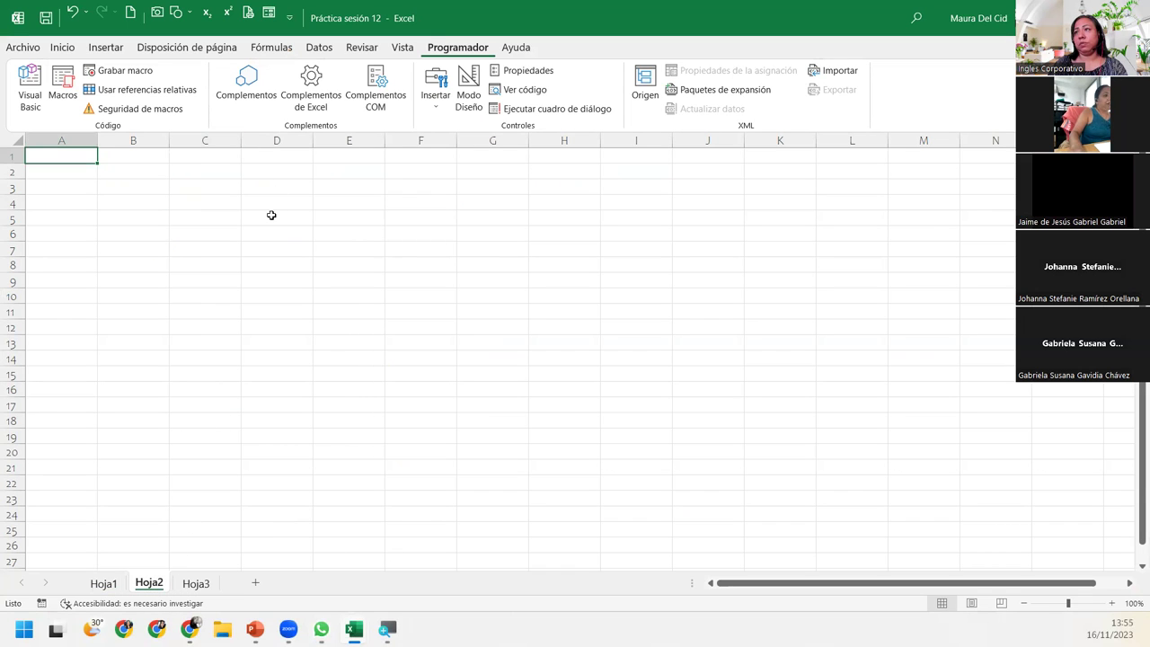
click(271, 215)
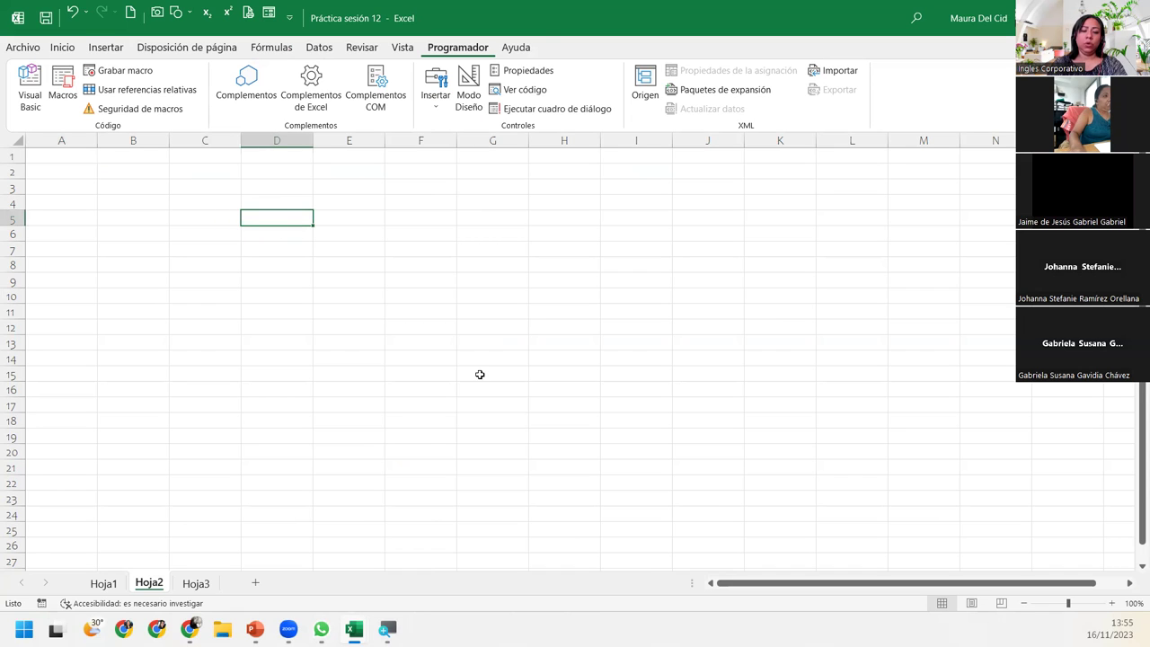
text(Inglés Corporativo)
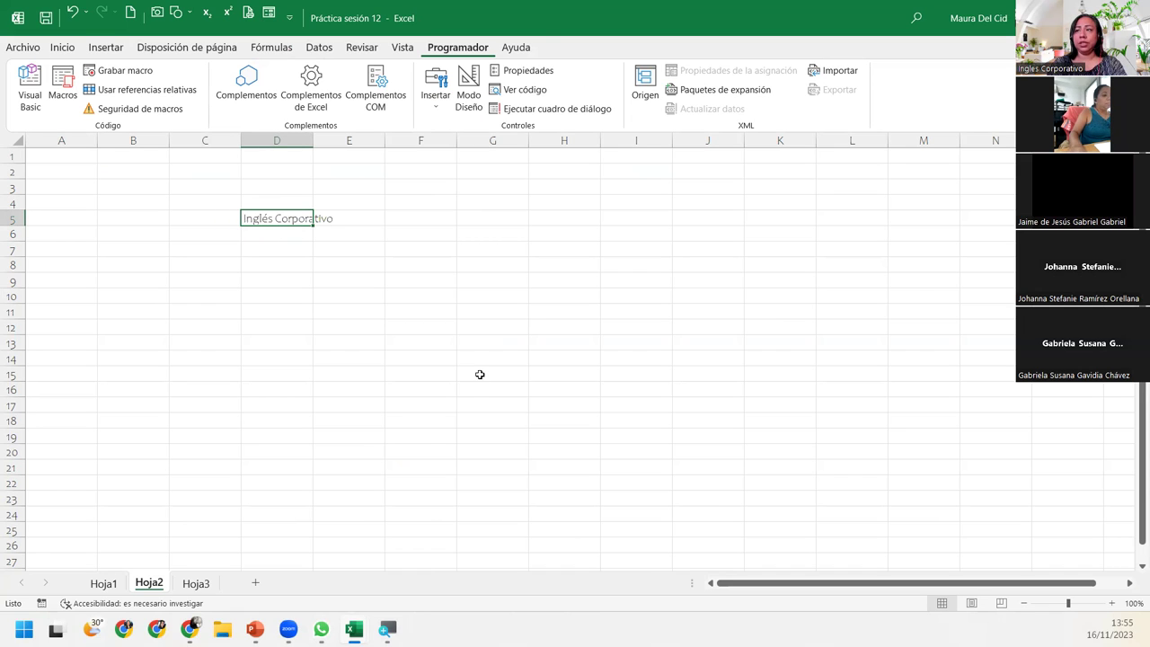
key(ctrl+shift+f)
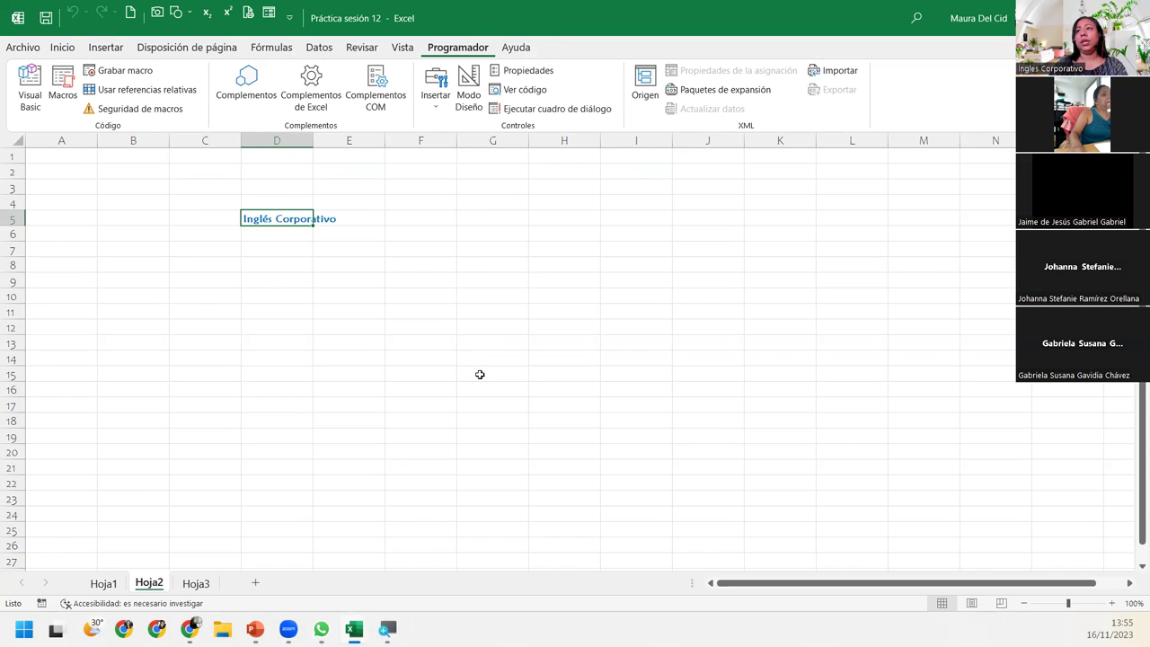
click(153, 219)
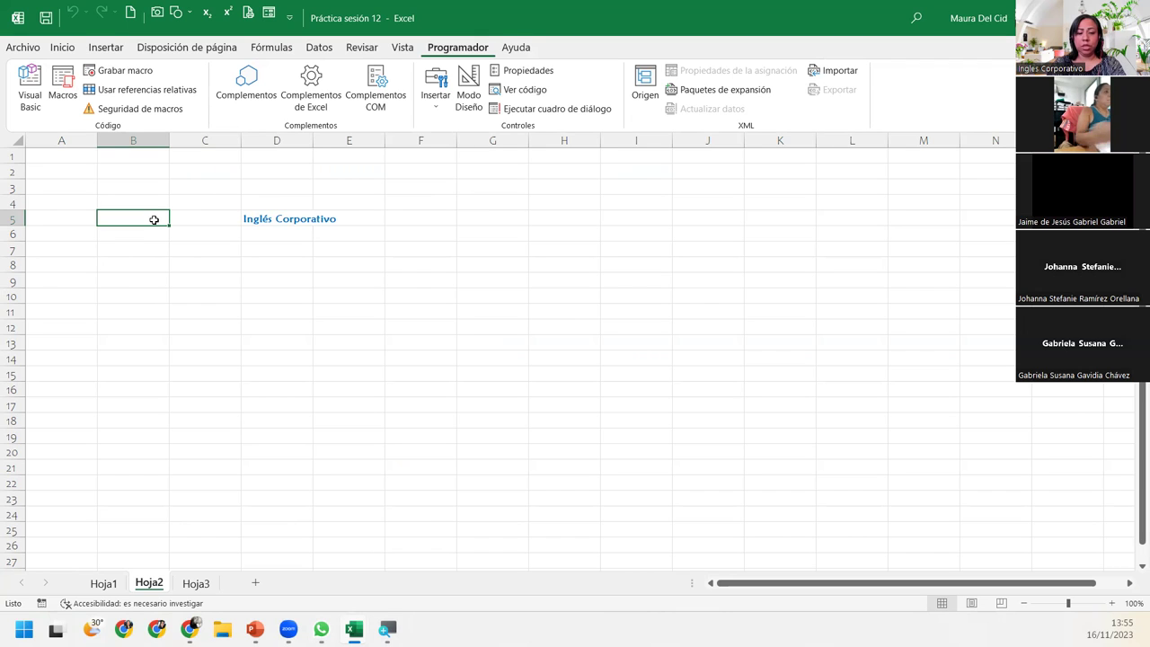
key(ctrl+m)
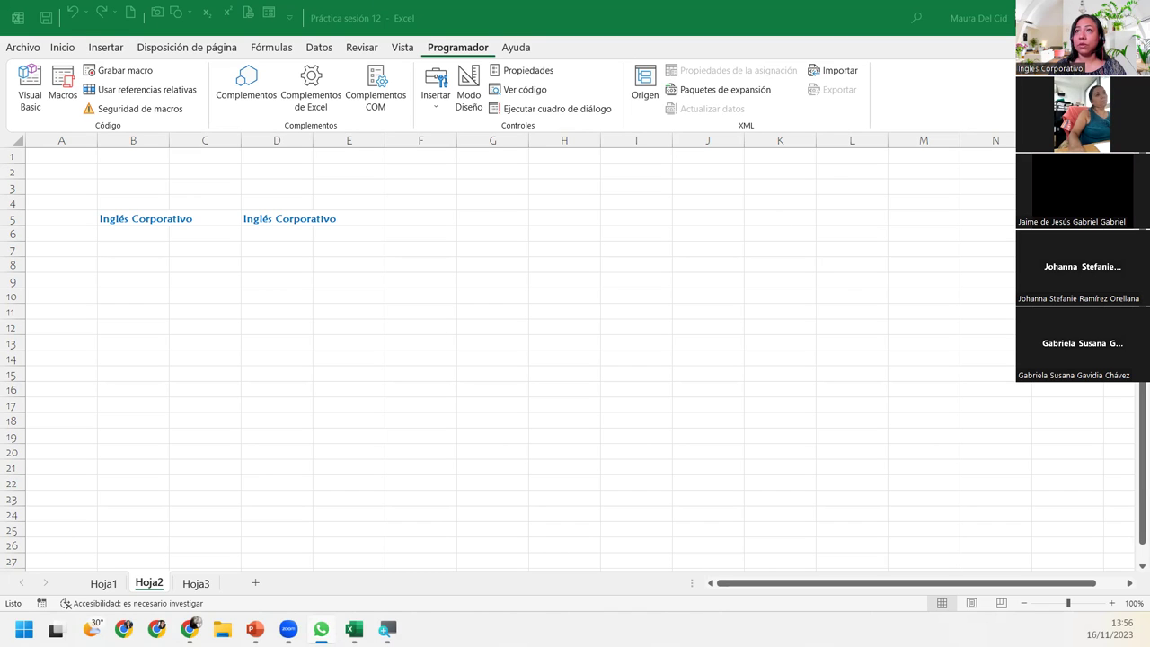
Step: Open the Visual Basic editor to display Módulo1's macro code
click(33, 89)
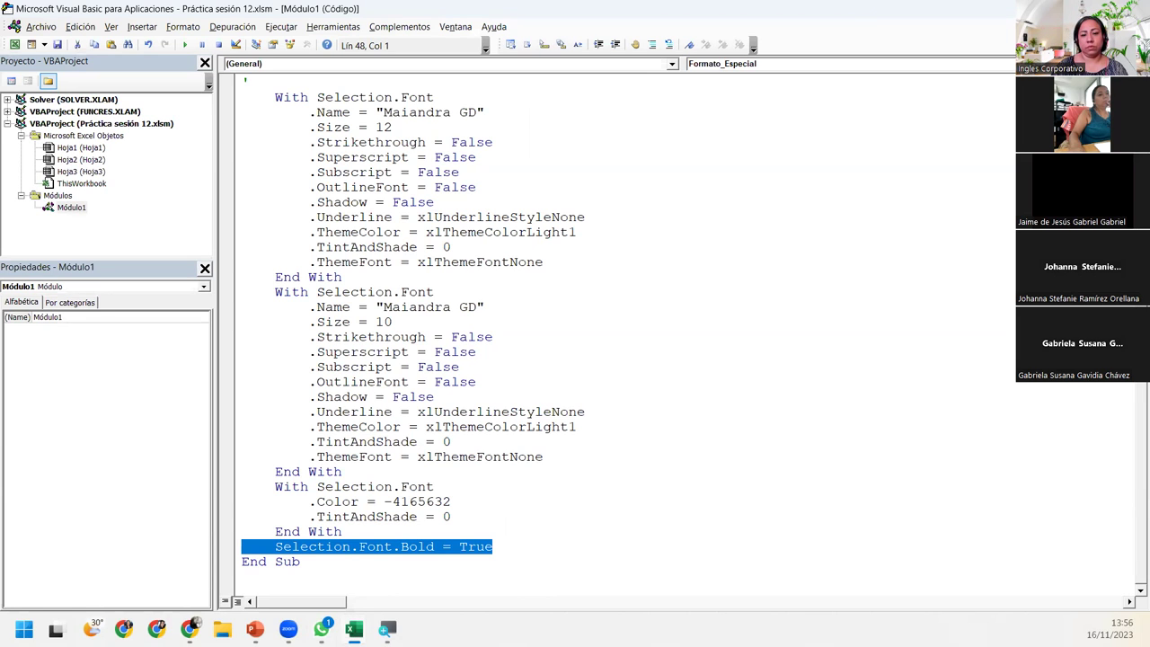
click(320, 628)
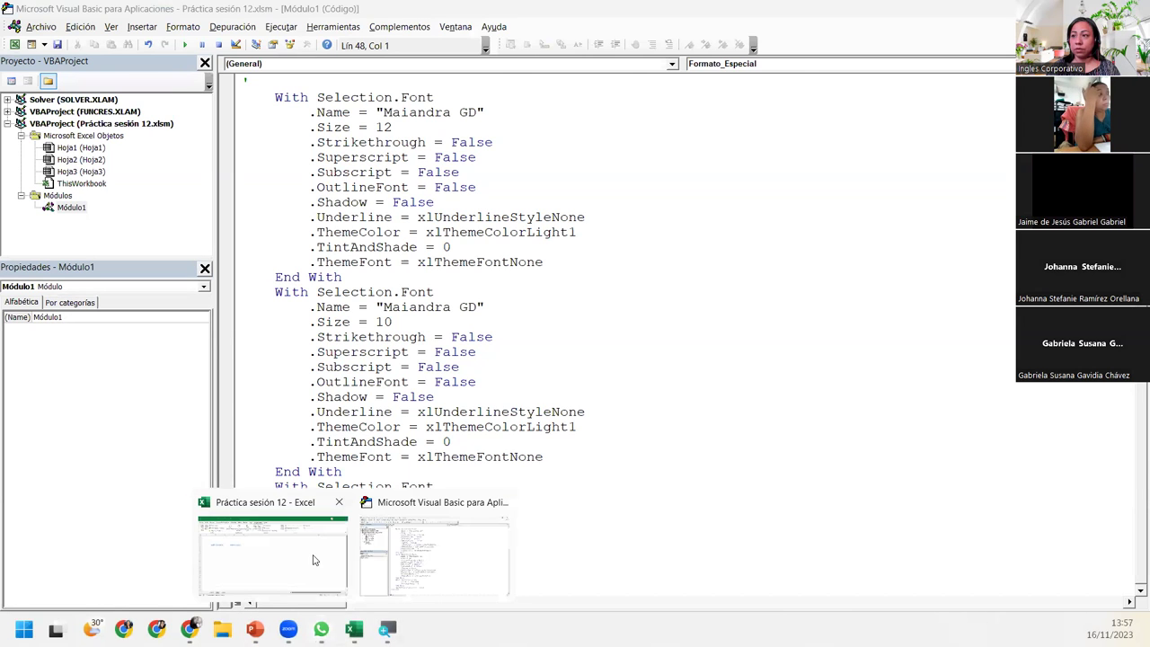
Step: Review Hoja2 with bold blue 'Inglés Corporativo' in B5 and D5, then return to the slideshow
mouse_move(353, 628)
click(314, 558)
click(125, 266)
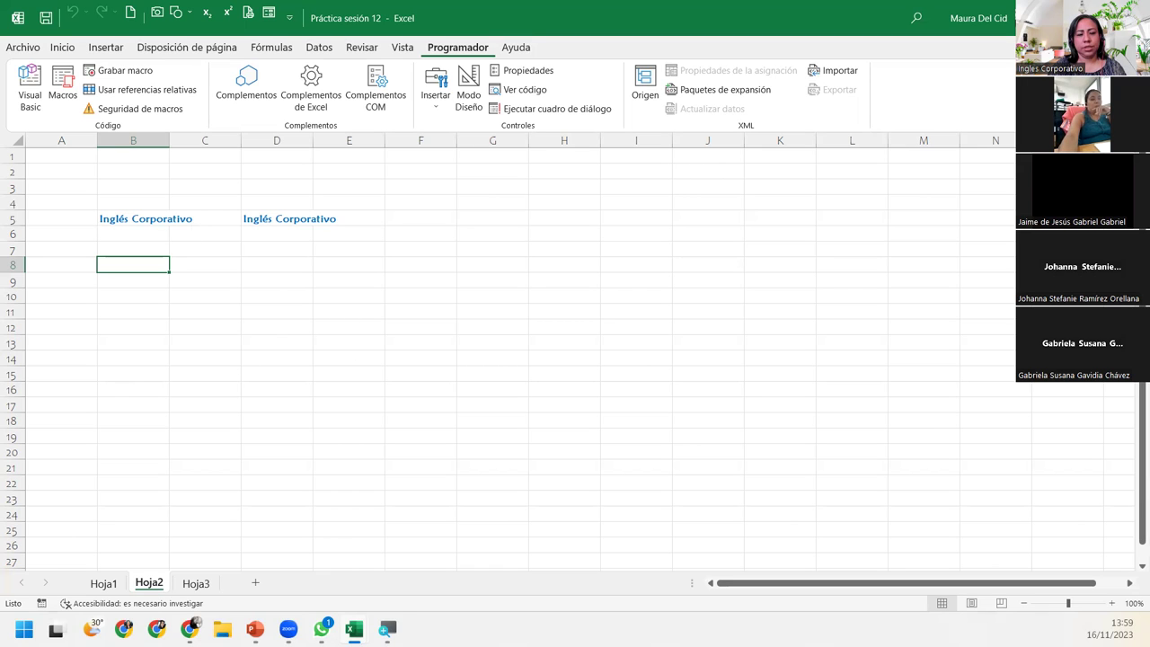
key(alt+Tab)
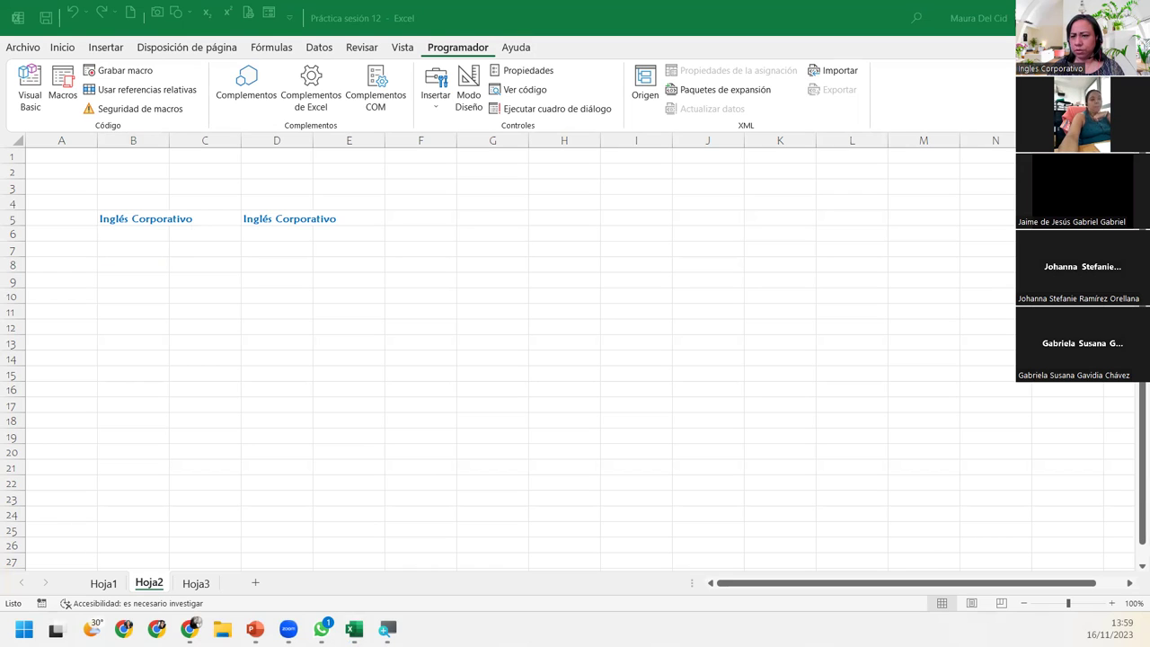
key(alt+Tab)
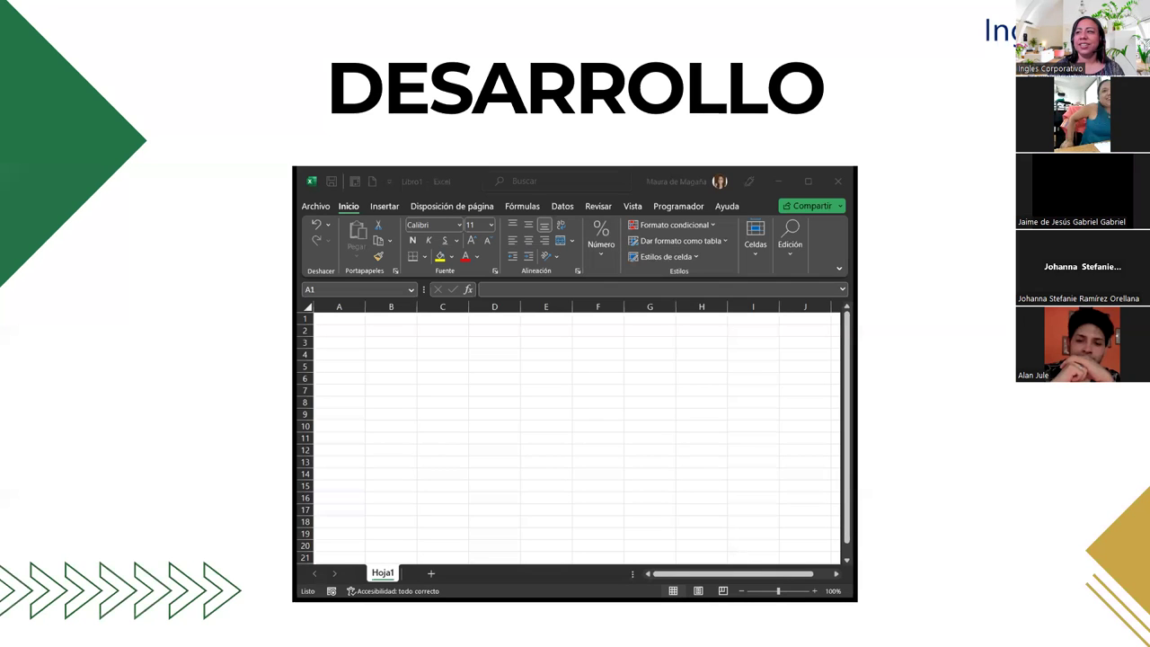
Step: Advance to the 'CIERRE Y CONCLUSIONES' slide asking what was learned in Session 12
key(Right)
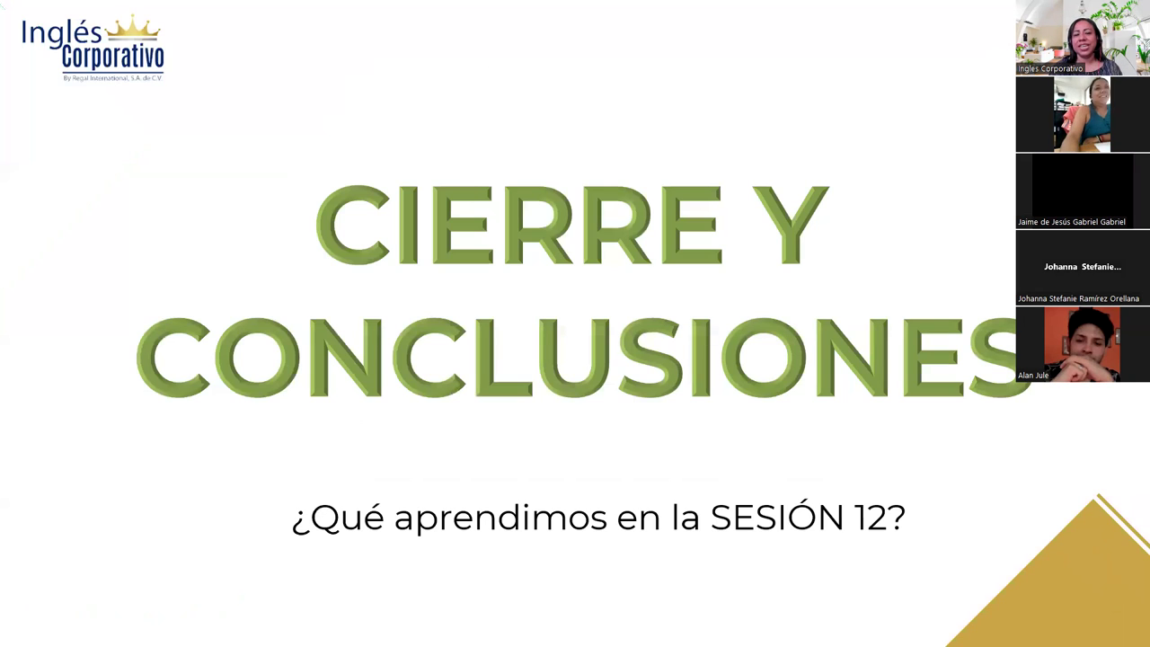